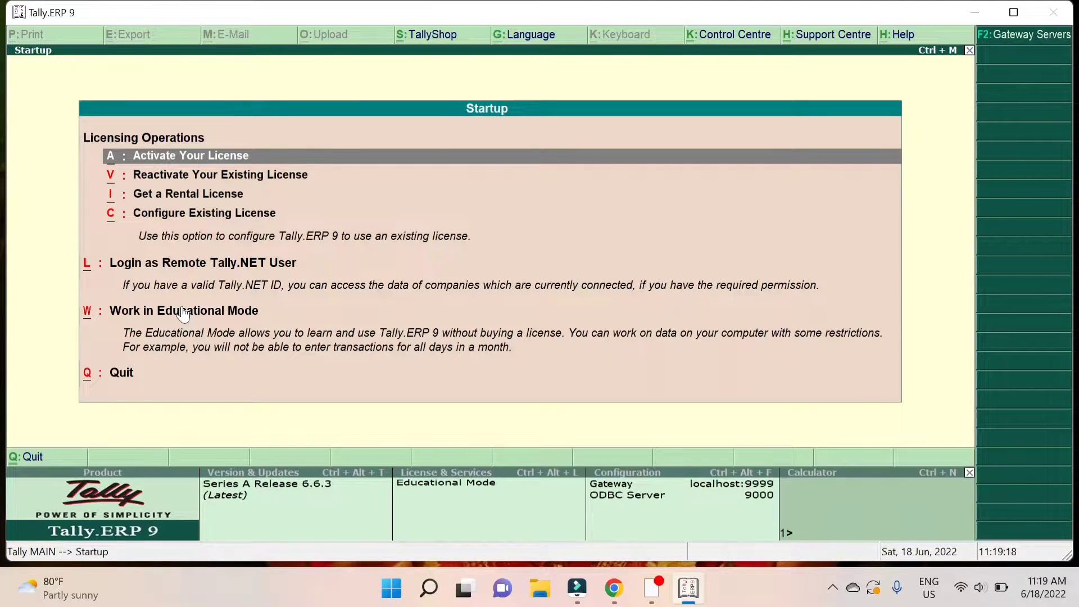
# Start working in Educational Mode and review the loaded company's Day Book
pyautogui.click(163, 318)
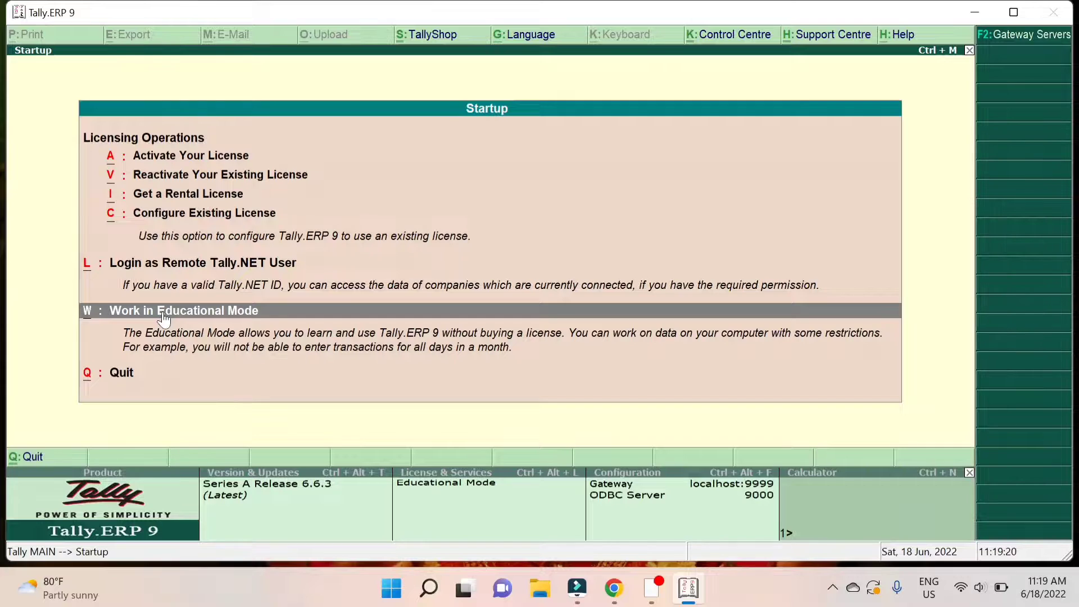
pyautogui.click(163, 318)
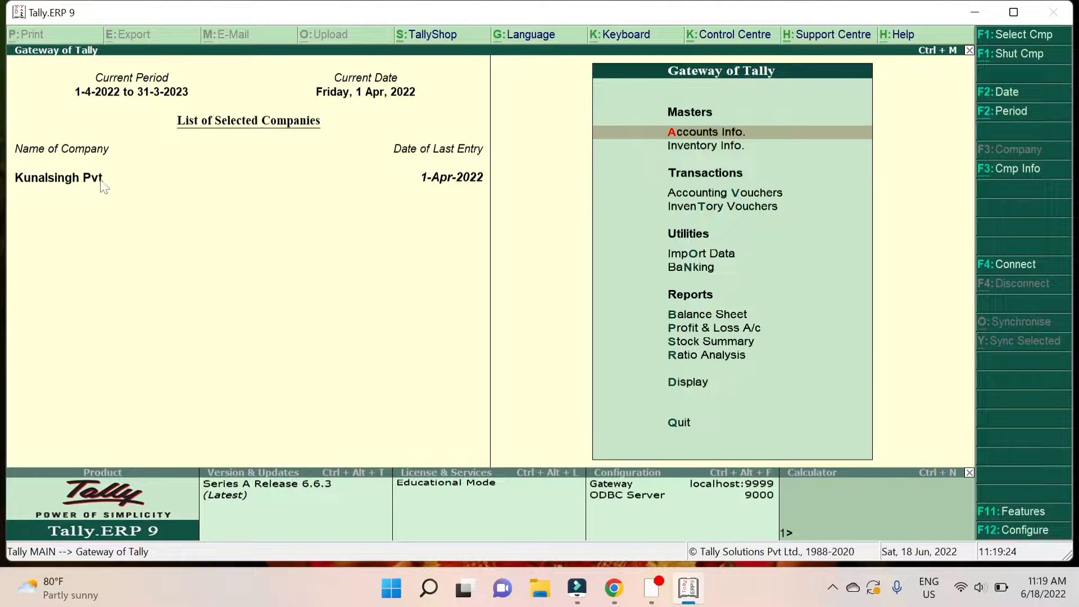
pyautogui.press('d')
pyautogui.press('d')
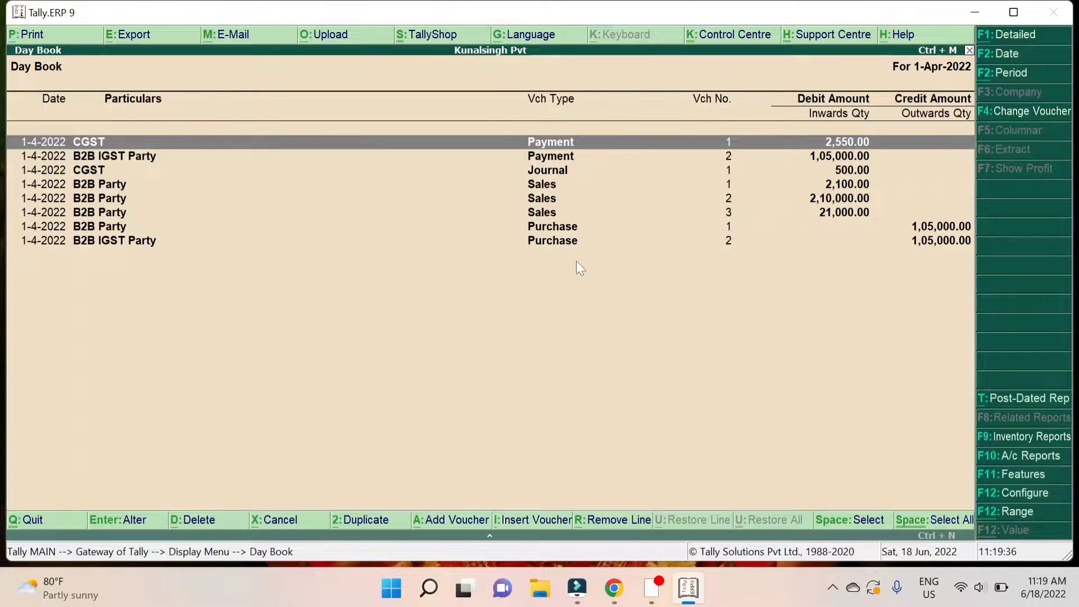
pyautogui.press('Escape')
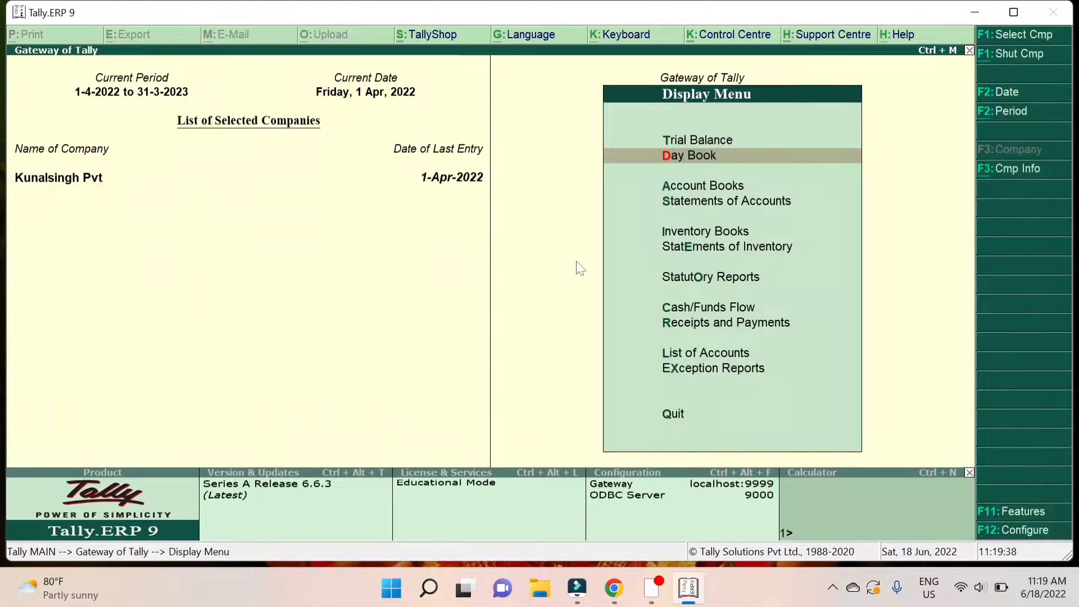
# Shut the loaded company and start creating a new company
pyautogui.hotkey('alt', 'F1')
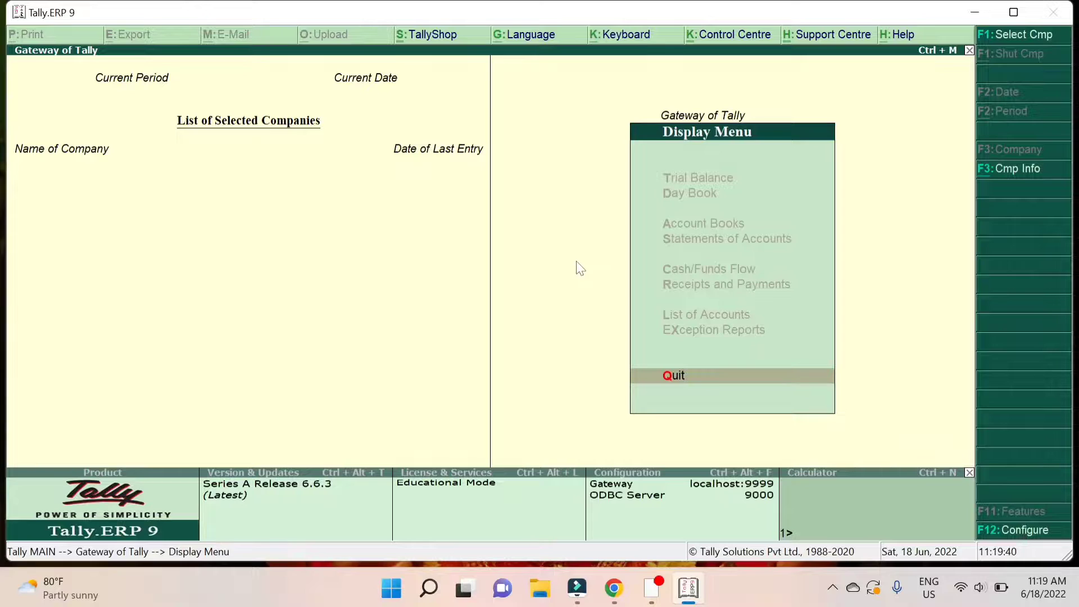
pyautogui.press('Escape')
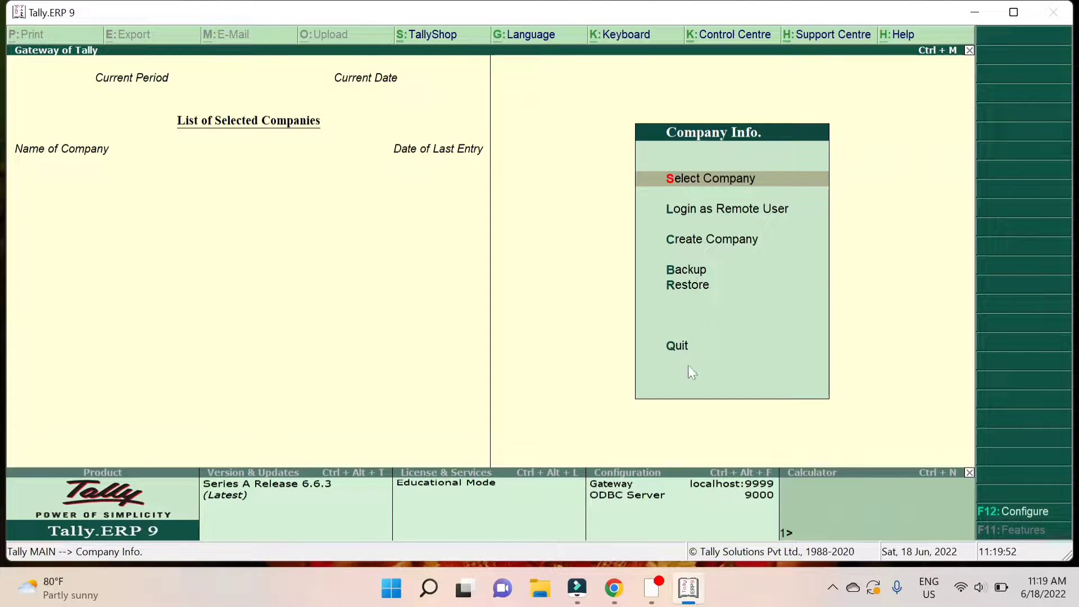
pyautogui.click(680, 242)
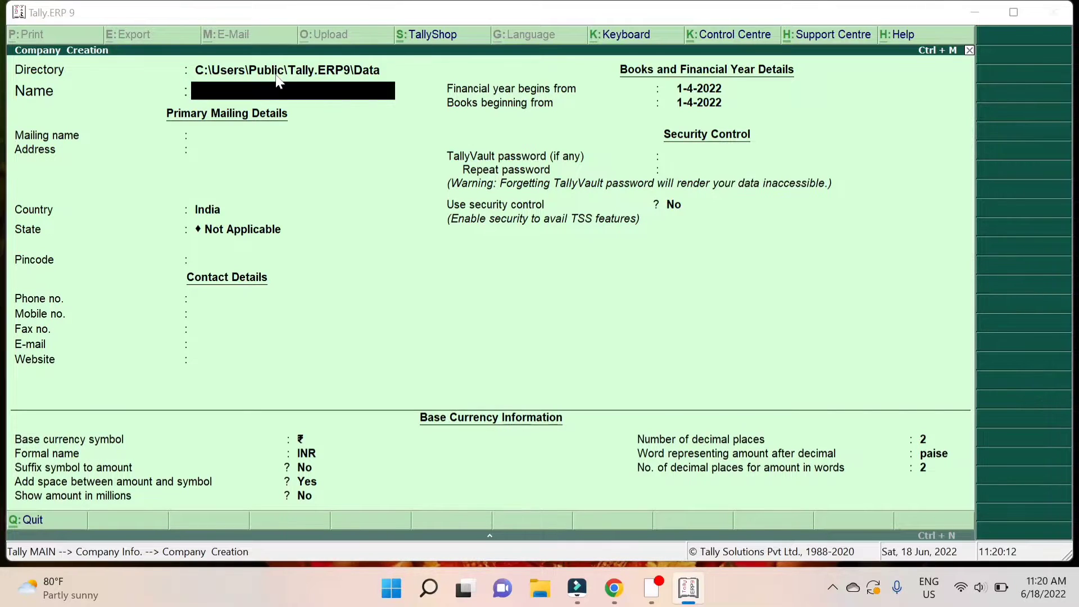
# Switch to File Explorer and open the Tally ERP9 folder on New Volume (D:)
pyautogui.press('super+e')
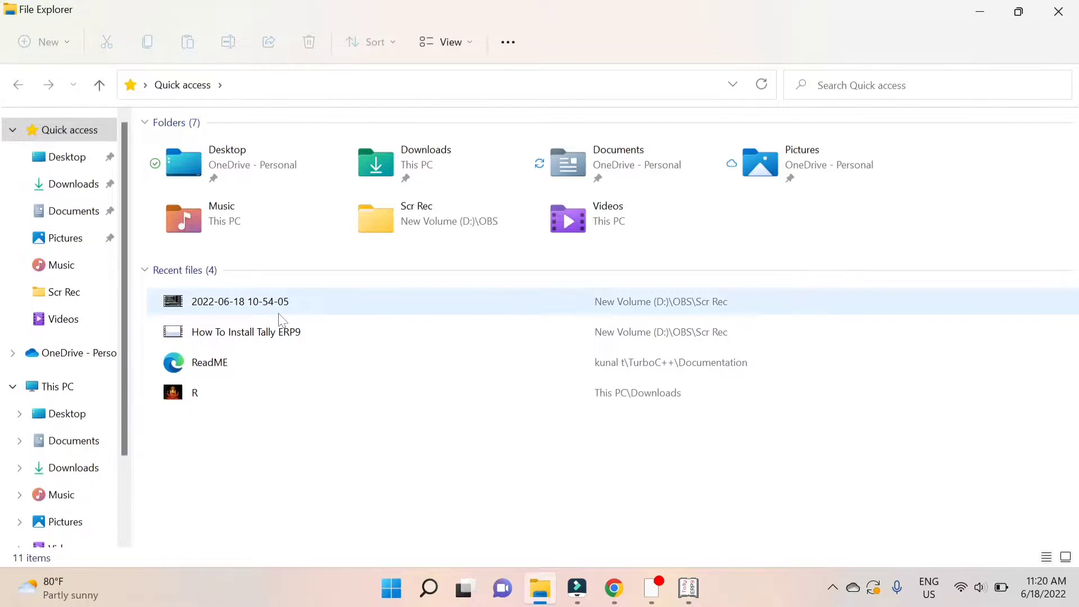
pyautogui.click(48, 396)
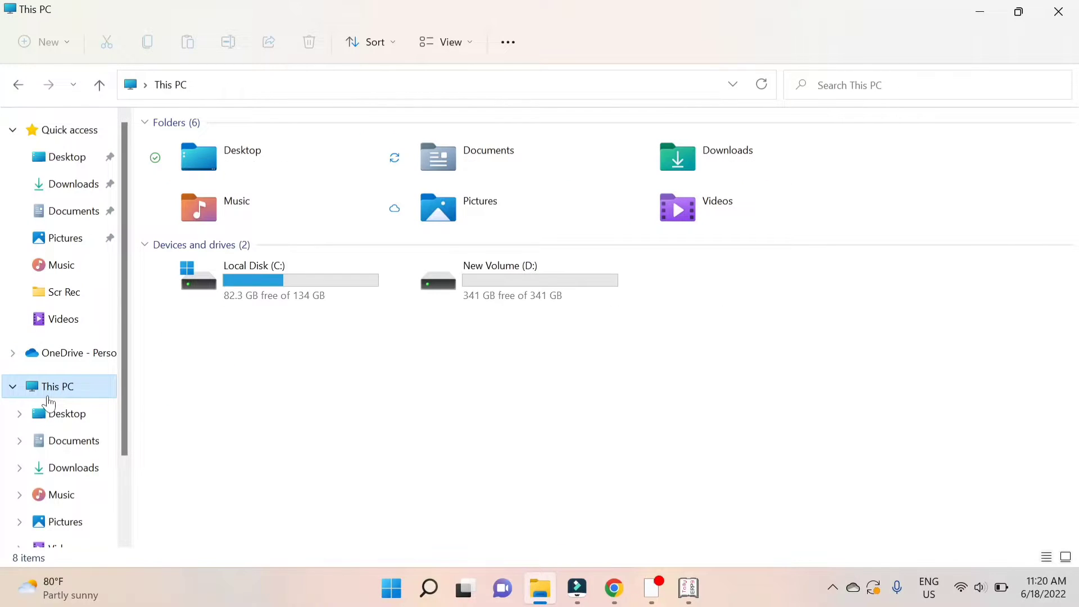
pyautogui.doubleClick(489, 300)
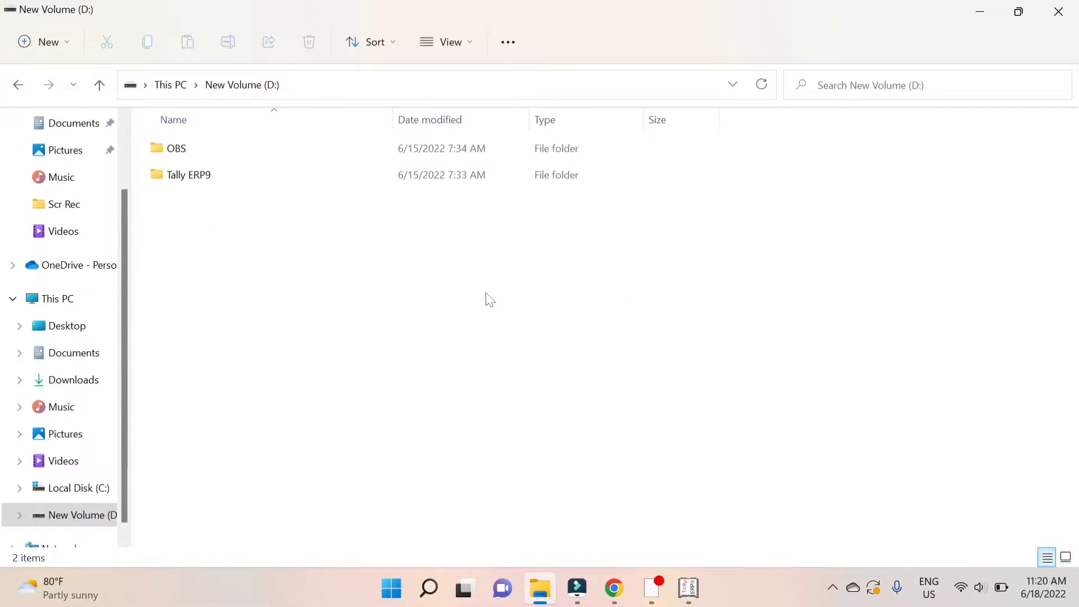
pyautogui.rightClick(242, 254)
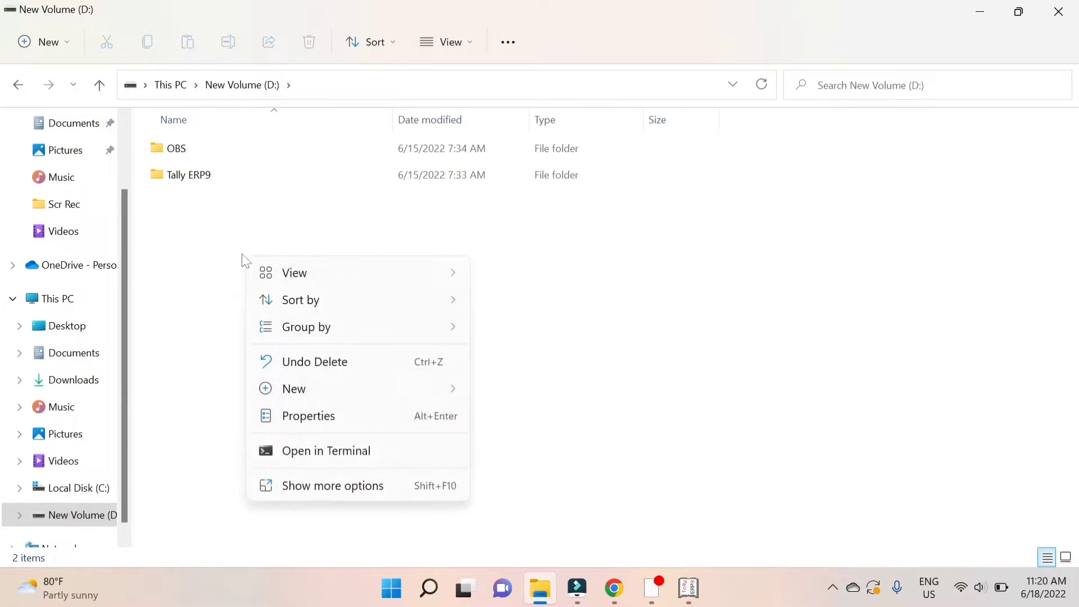
pyautogui.click(193, 169)
pyautogui.doubleClick(193, 168)
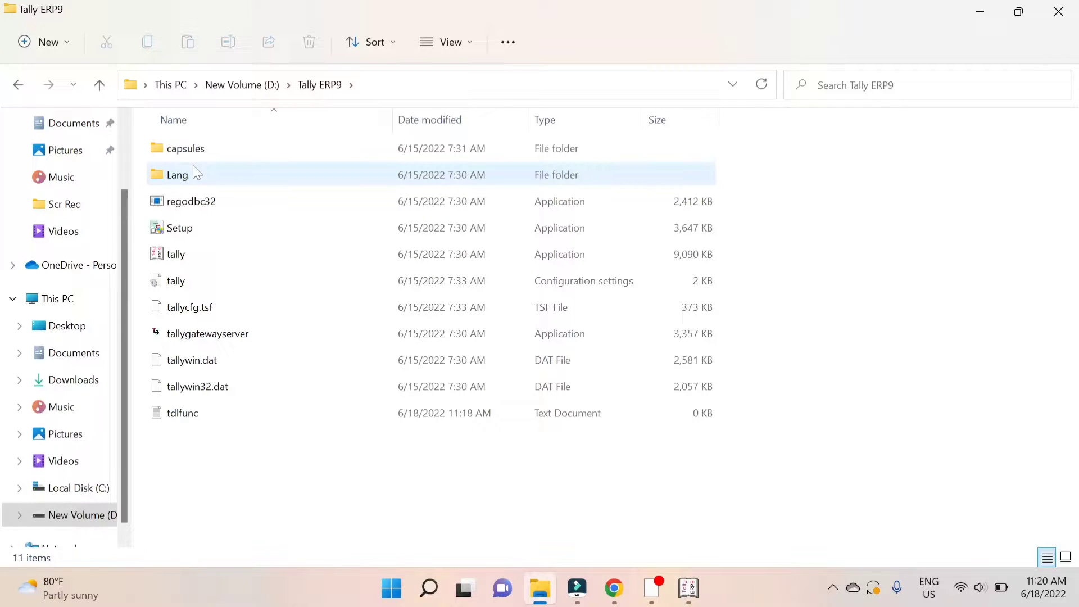
# Create a folder named Data inside the Tally ERP9 folder and open it
pyautogui.rightClick(251, 446)
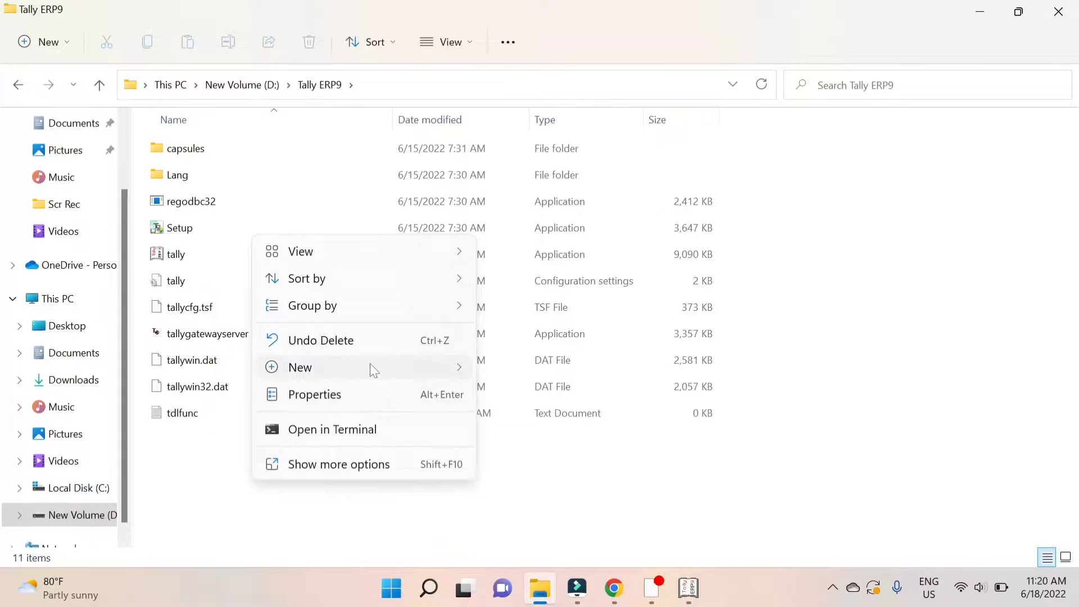
pyautogui.moveTo(371, 366)
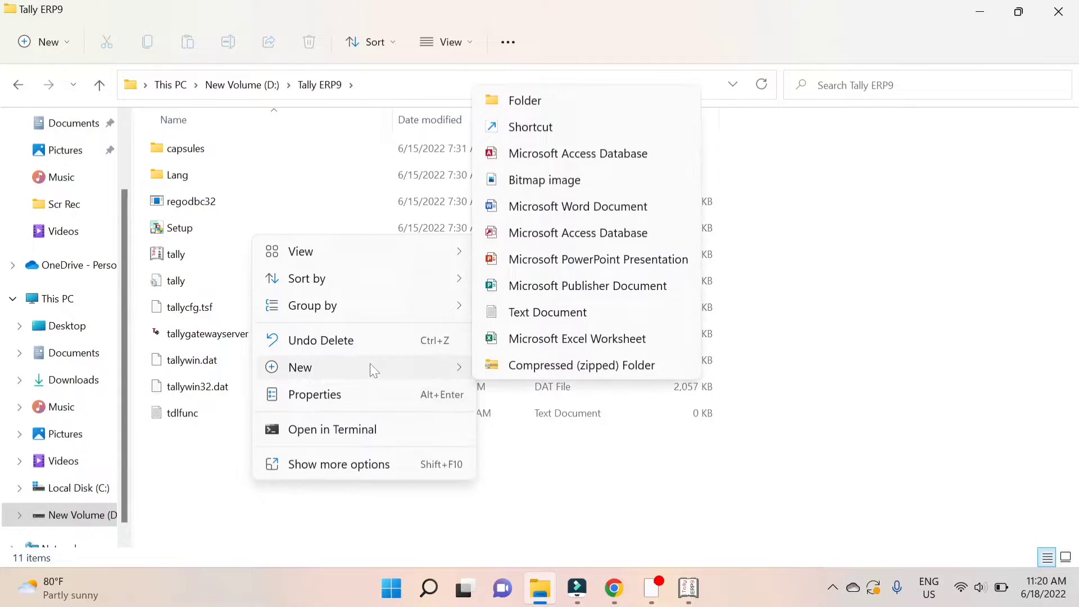
pyautogui.click(581, 103)
pyautogui.write('Data')
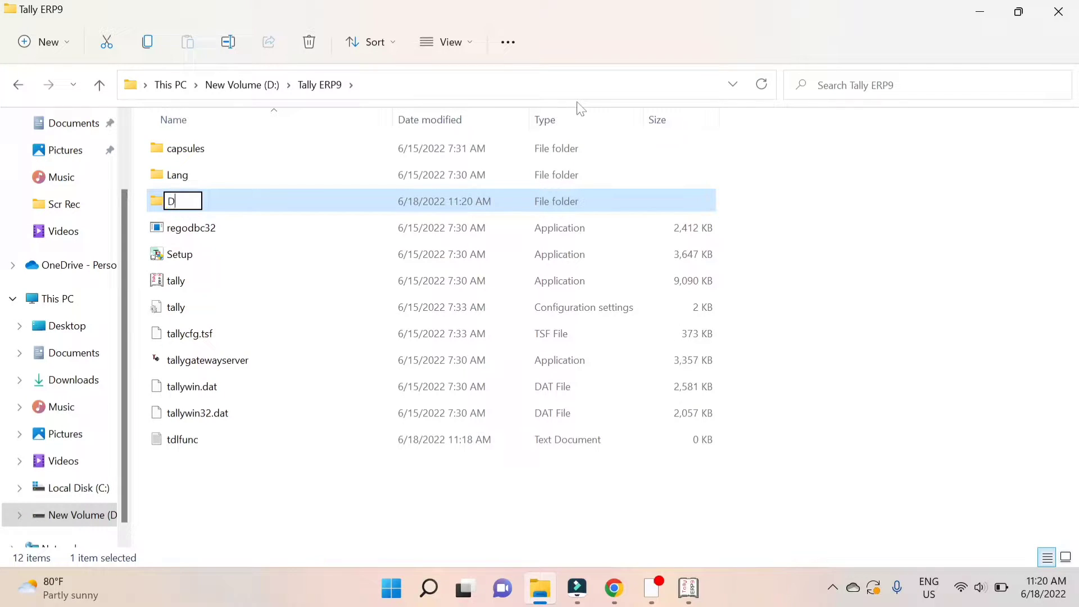
pyautogui.press('Return')
pyautogui.press('Return')
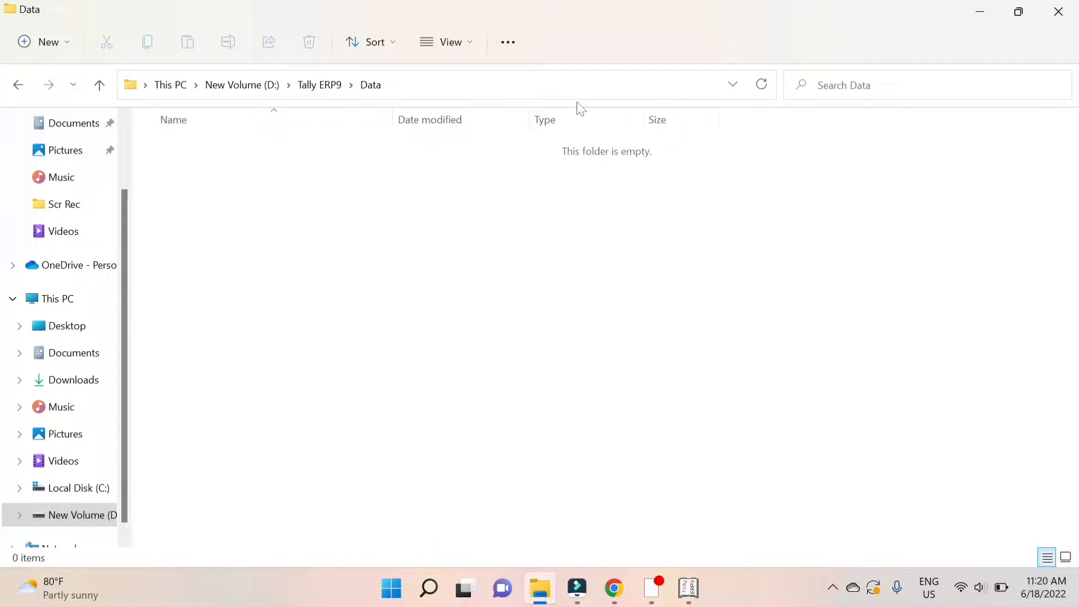
# Copy the Data folder's path, return to Tally.ERP 9 and set the company directory to D:\Tally ERP9\Data
pyautogui.hotkey('alt', 'd')
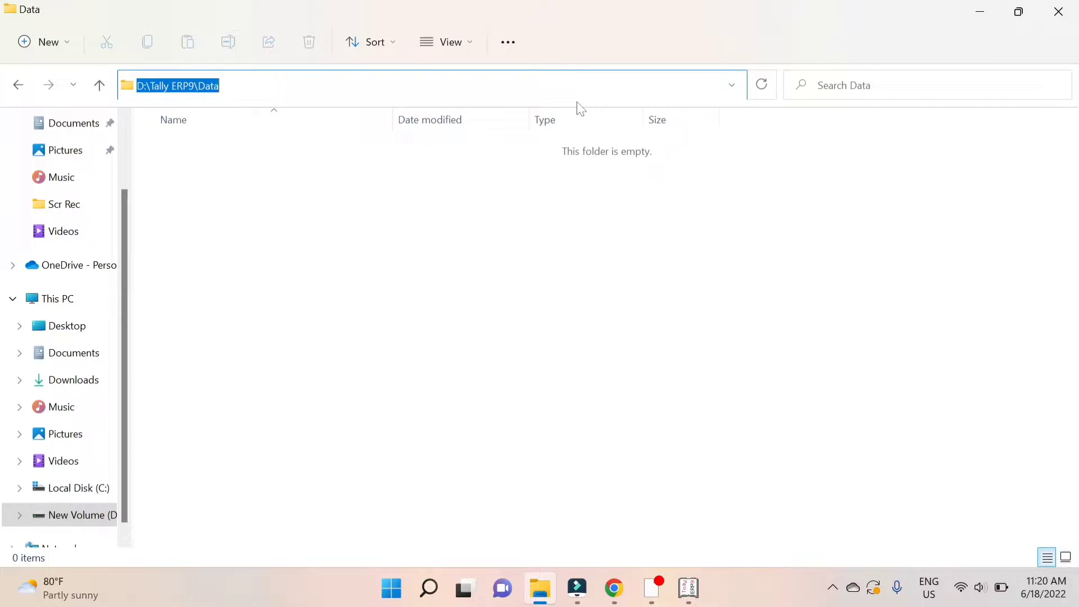
pyautogui.click(1058, 12)
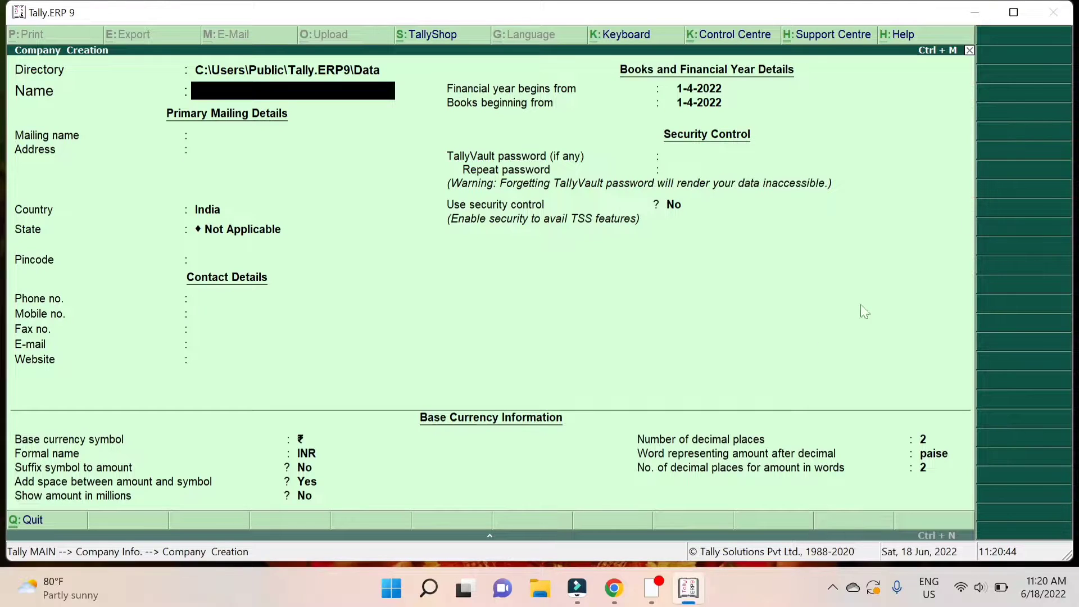
pyautogui.press('BackSpace')
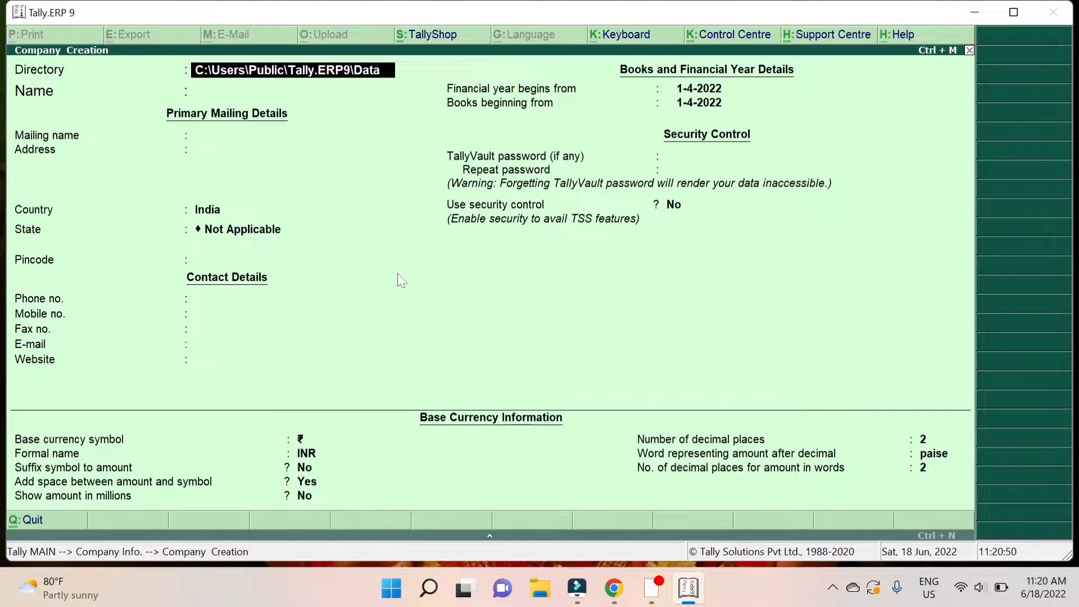
pyautogui.hotkey('ctrl', 'alt', 'v')
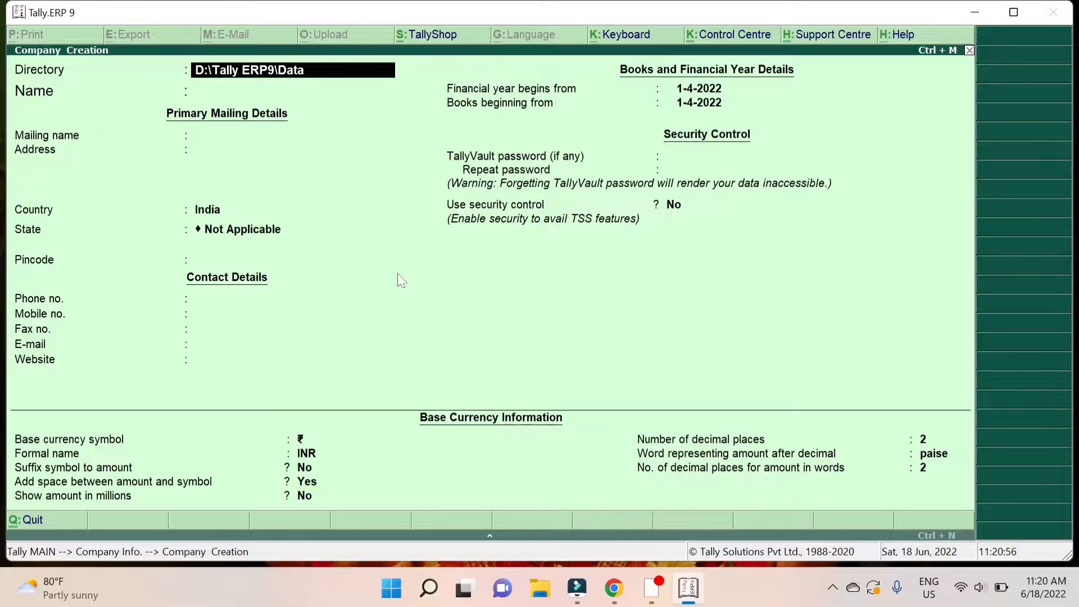
pyautogui.press('Return')
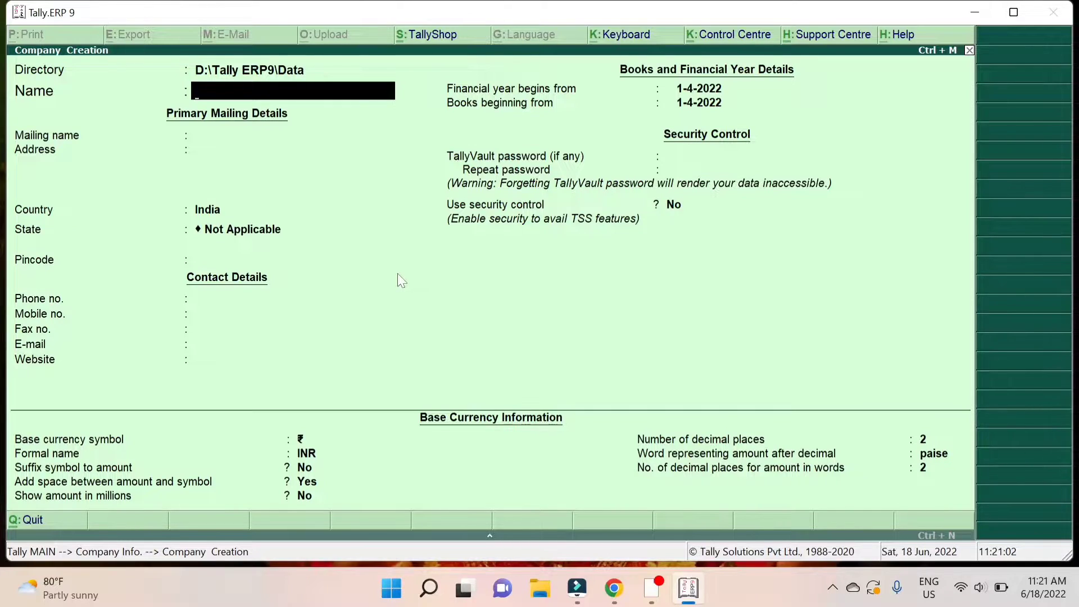
# Name the company Kunal Pvt and keep the same mailing name
pyautogui.write('Kunal Pvt')
pyautogui.press('Return')
pyautogui.press('Return')
pyautogui.press('Return')
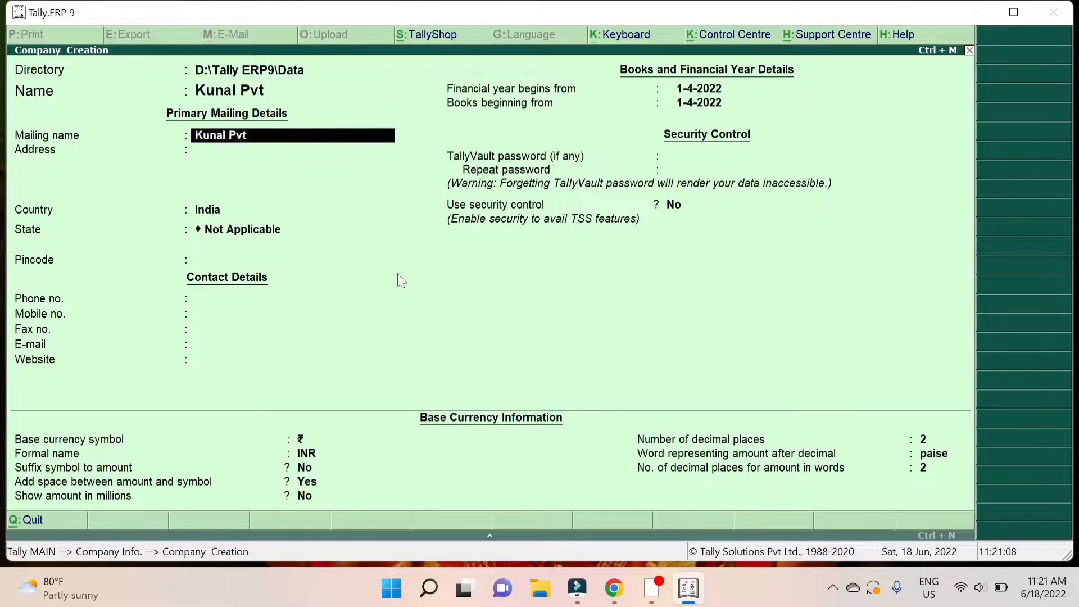
pyautogui.press('BackSpace')
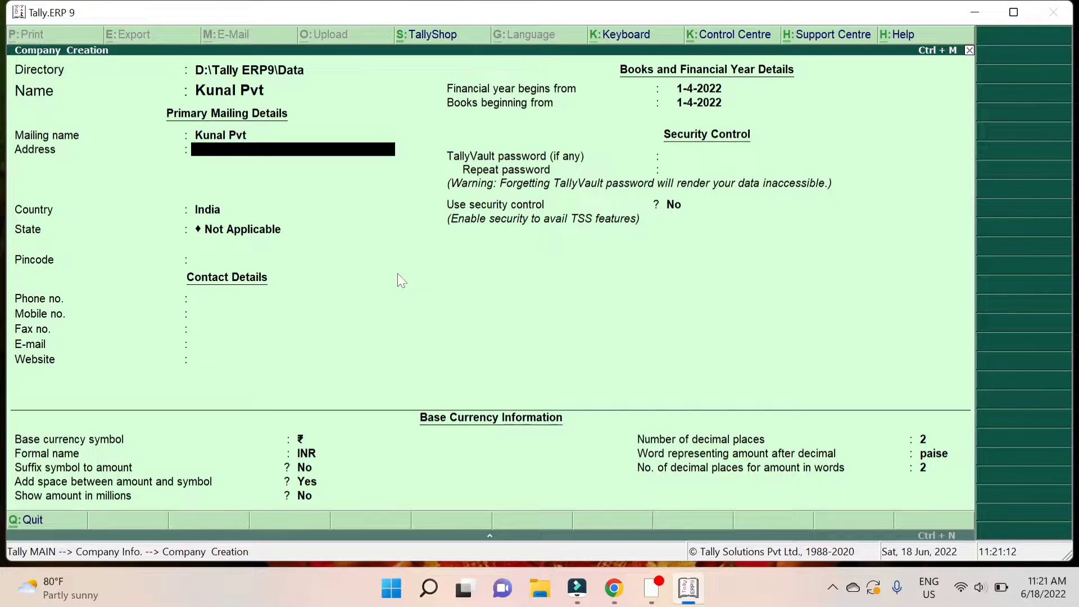
# Fill in the company's address with its city
pyautogui.write('Bang')
pyautogui.press('BackSpace')
pyautogui.press('BackSpace')
pyautogui.write('lore')
pyautogui.press('Return')
pyautogui.press('Return')
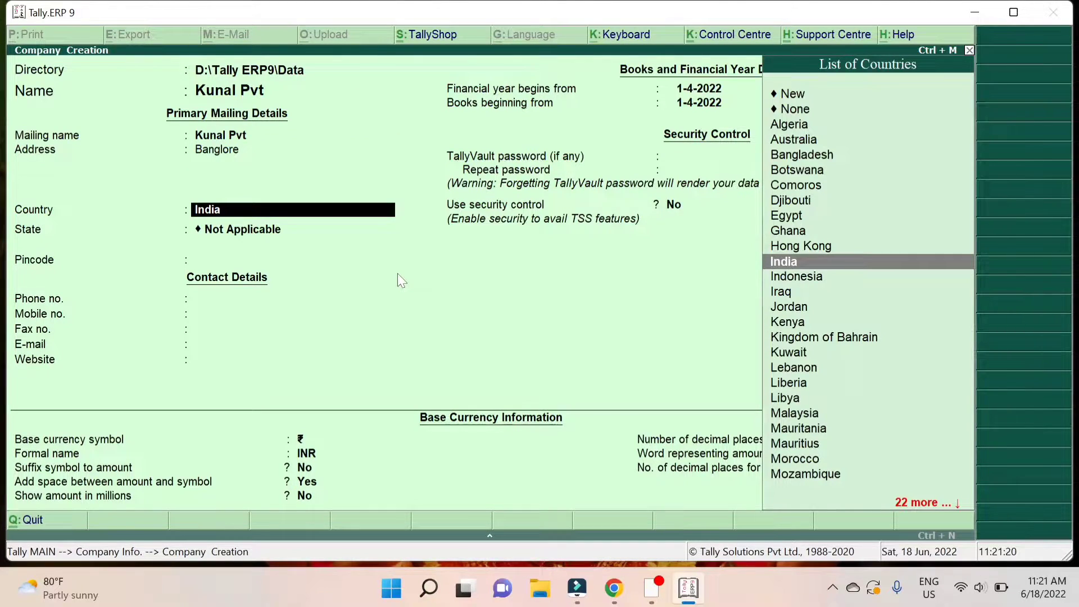
# Keep India as the country, choose Karnataka as the state and enter the postal pincode
pyautogui.press('Return')
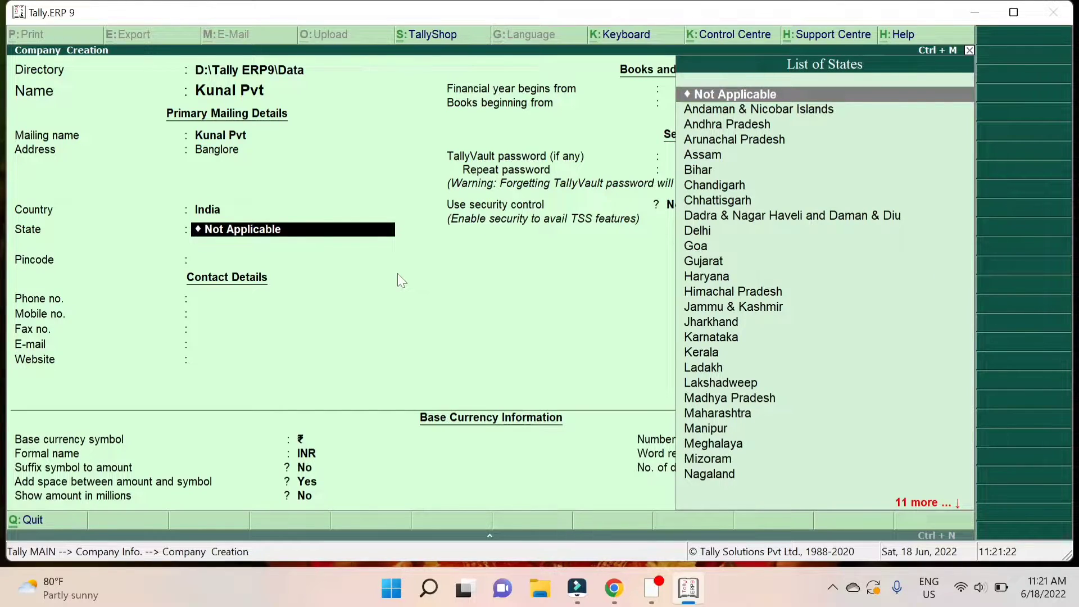
pyautogui.write('Ka')
pyautogui.press('Return')
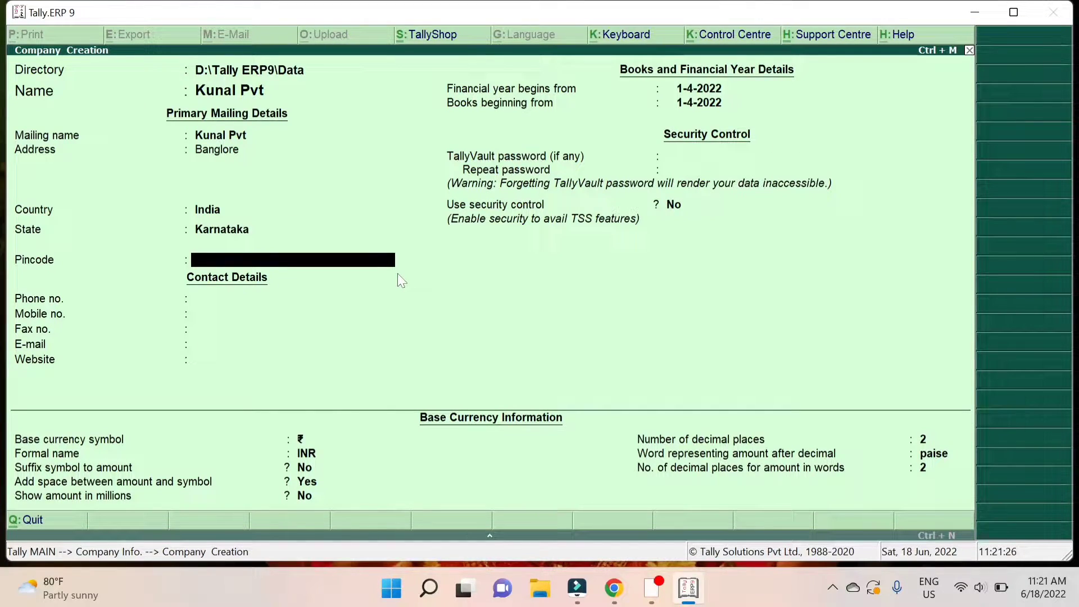
pyautogui.write('555555')
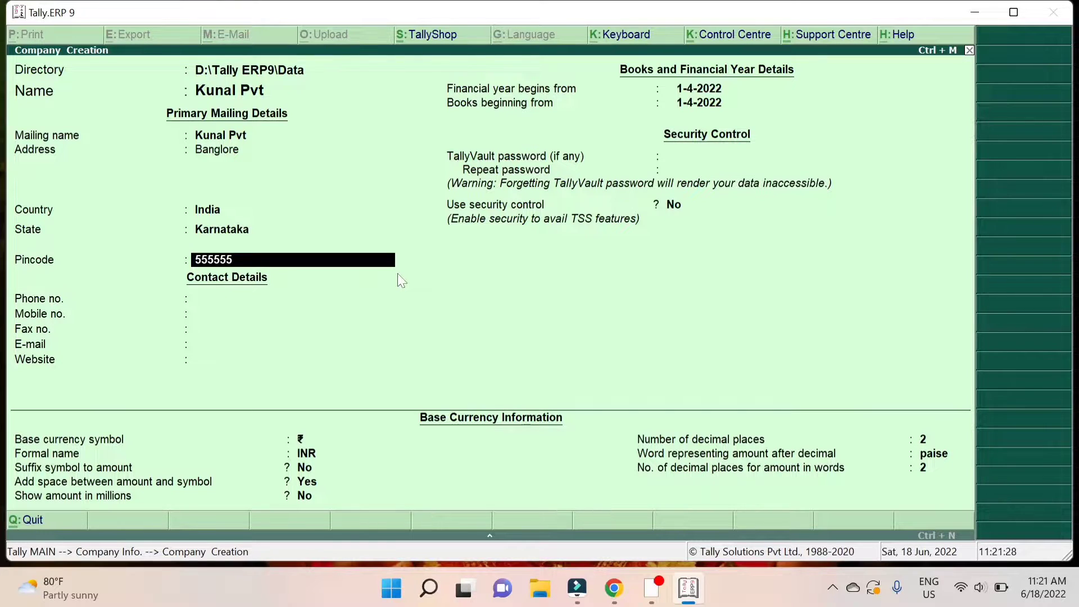
pyautogui.press('Return')
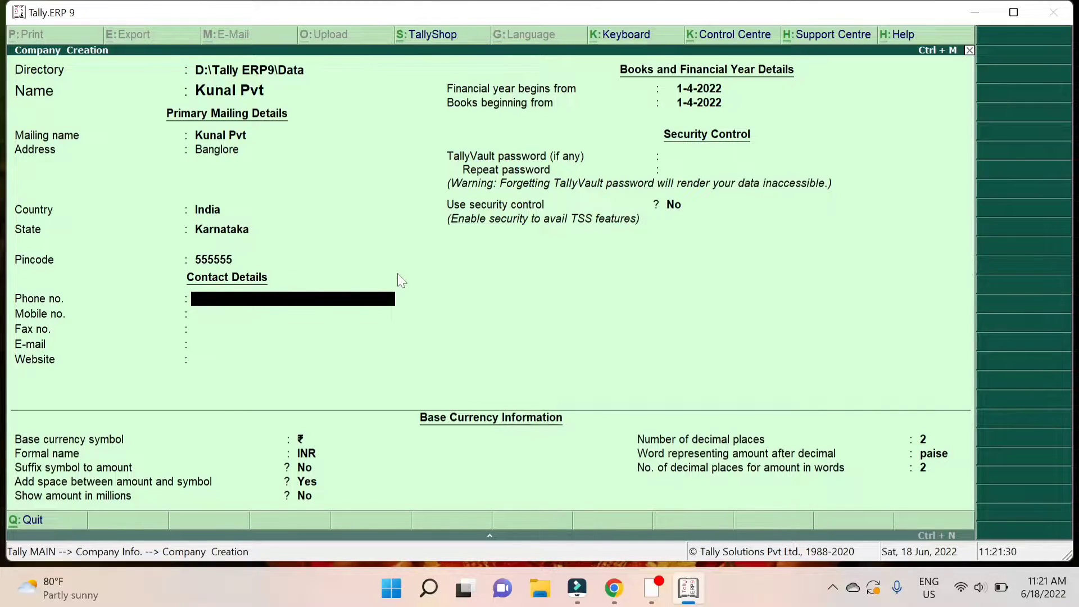
# Leave the contact details blank, keep the remaining default settings and accept the company creation
pyautogui.press('Return')
pyautogui.press('Return')
pyautogui.press('Return')
pyautogui.press('Return')
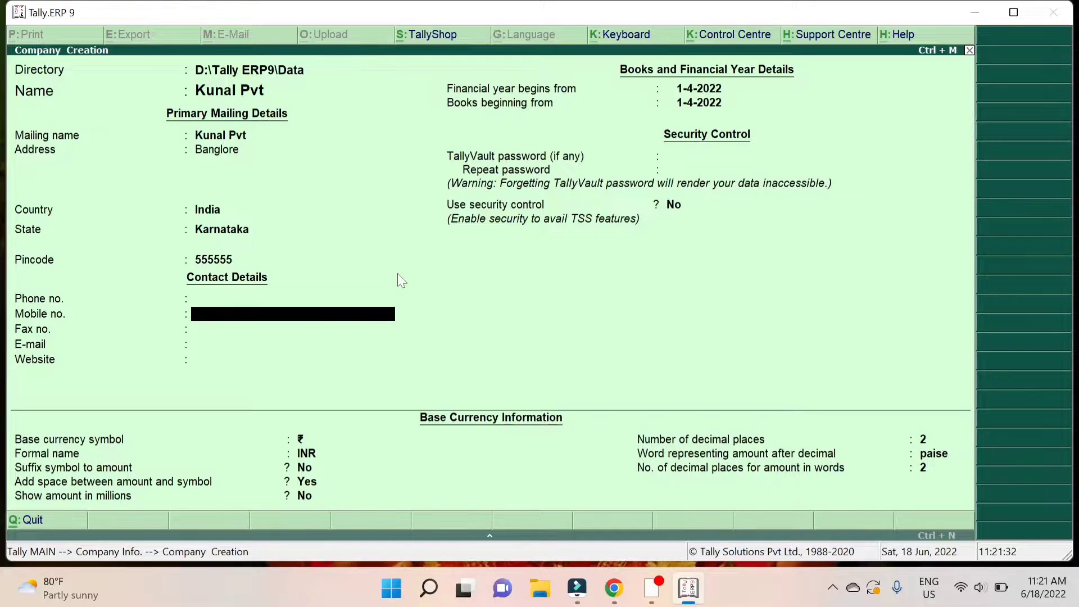
pyautogui.press('Return')
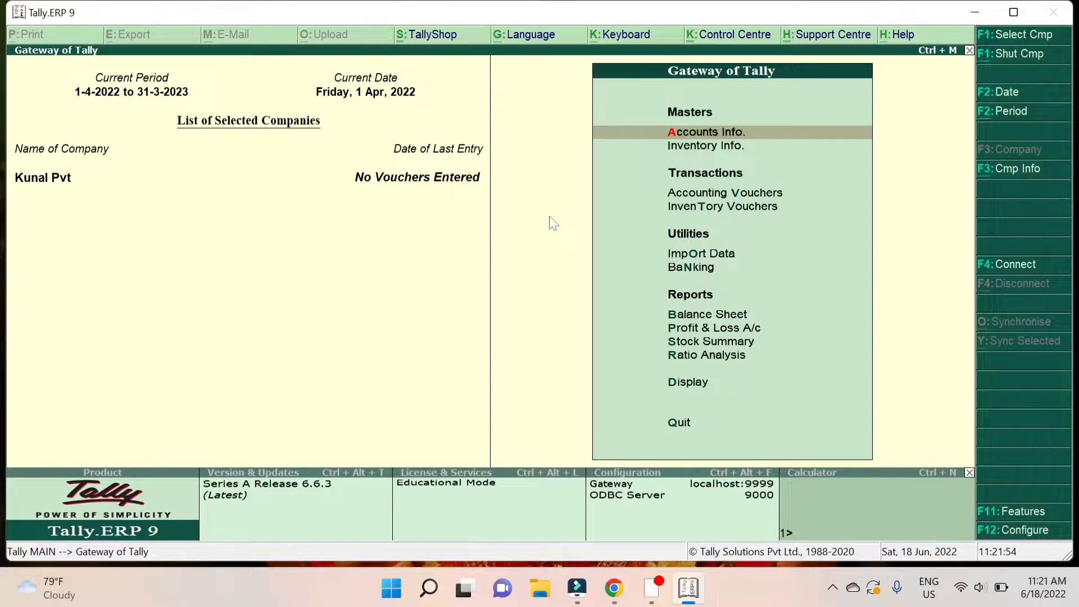
# Examine the new company's voucher and account type statistics, then return to the Gateway of Tally
pyautogui.press('d')
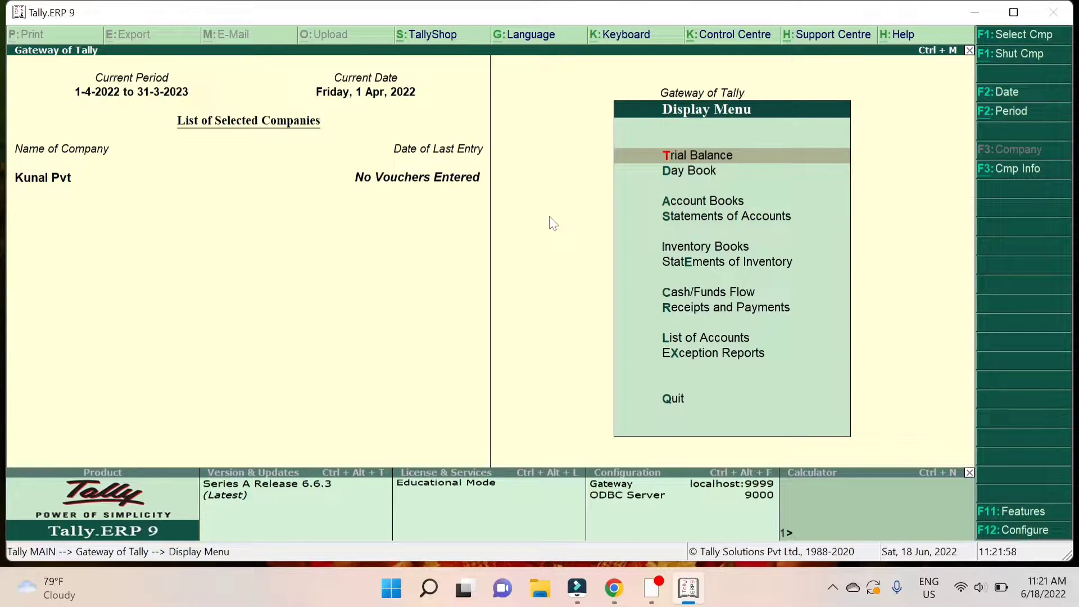
pyautogui.press('s')
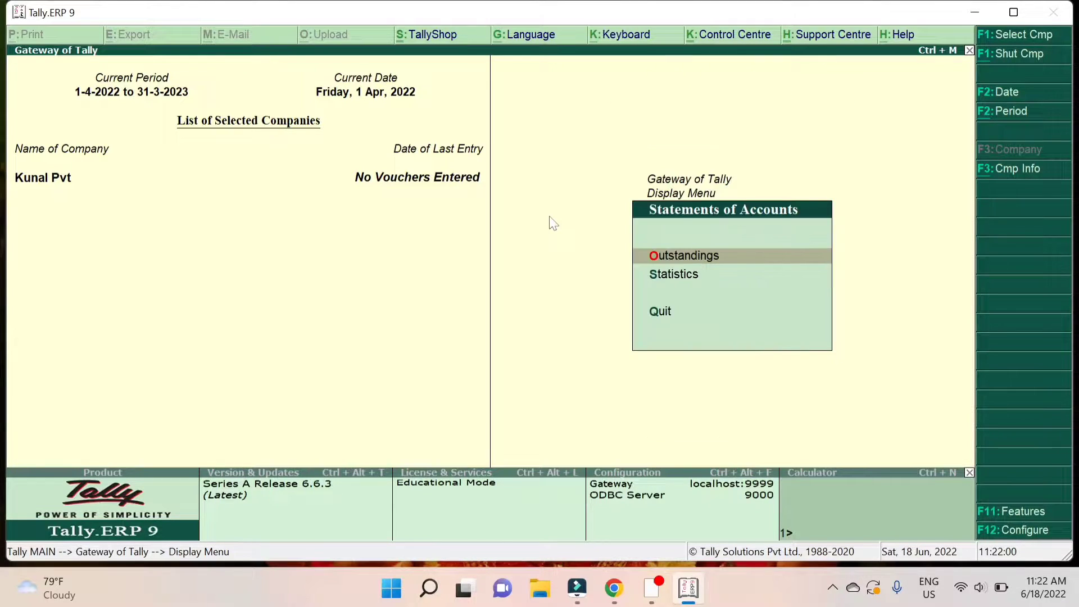
pyautogui.press('Down')
pyautogui.press('Return')
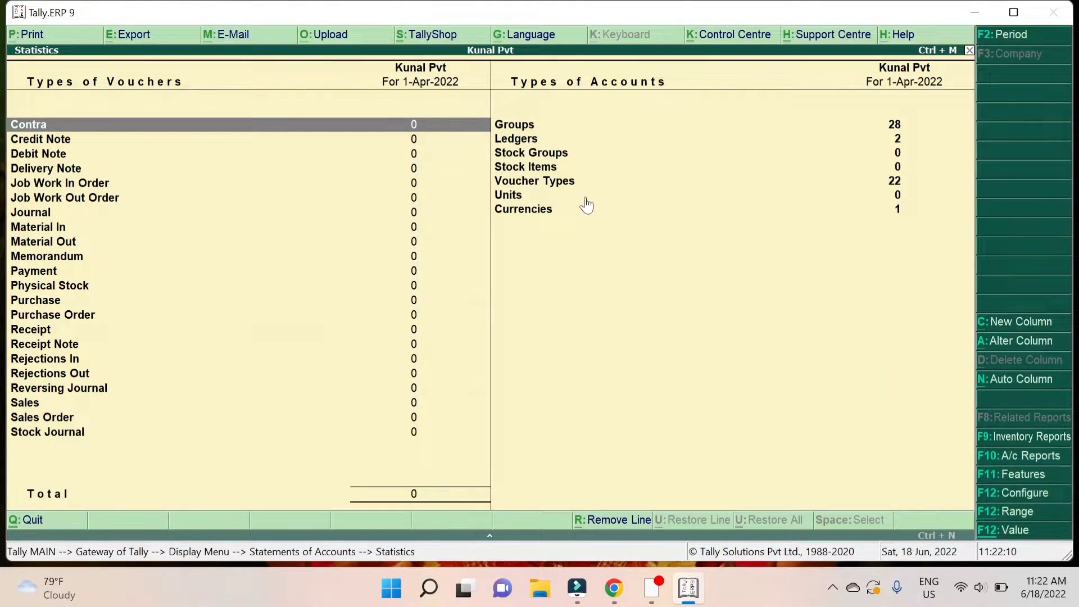
pyautogui.press('Escape')
pyautogui.press('Escape')
pyautogui.press('Escape')
pyautogui.press('Escape')
pyautogui.press('Escape')
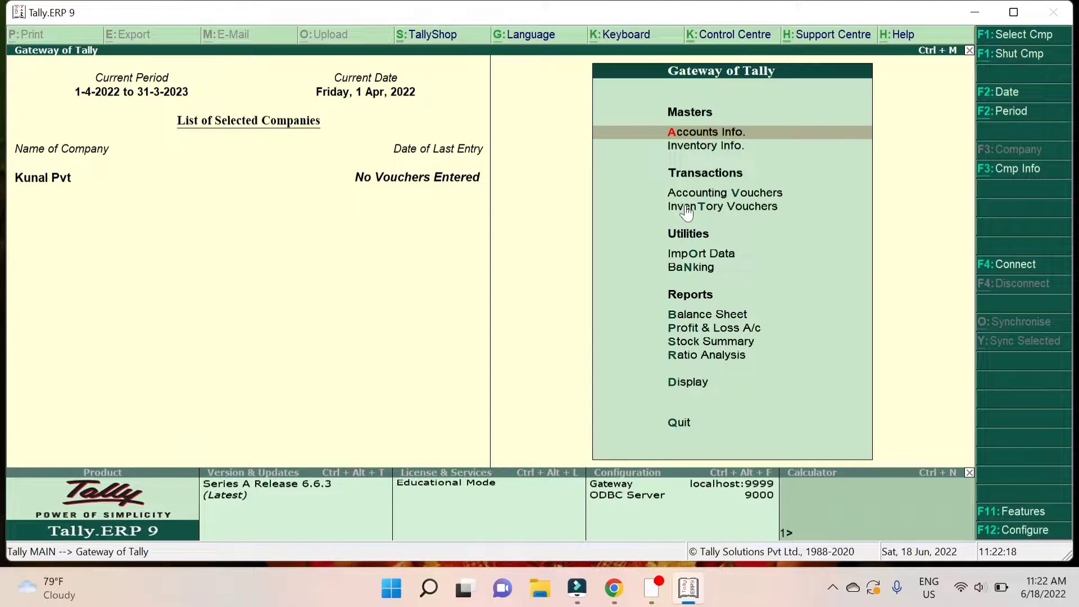
pyautogui.press('Down')
pyautogui.press('Up')
pyautogui.press('Return')
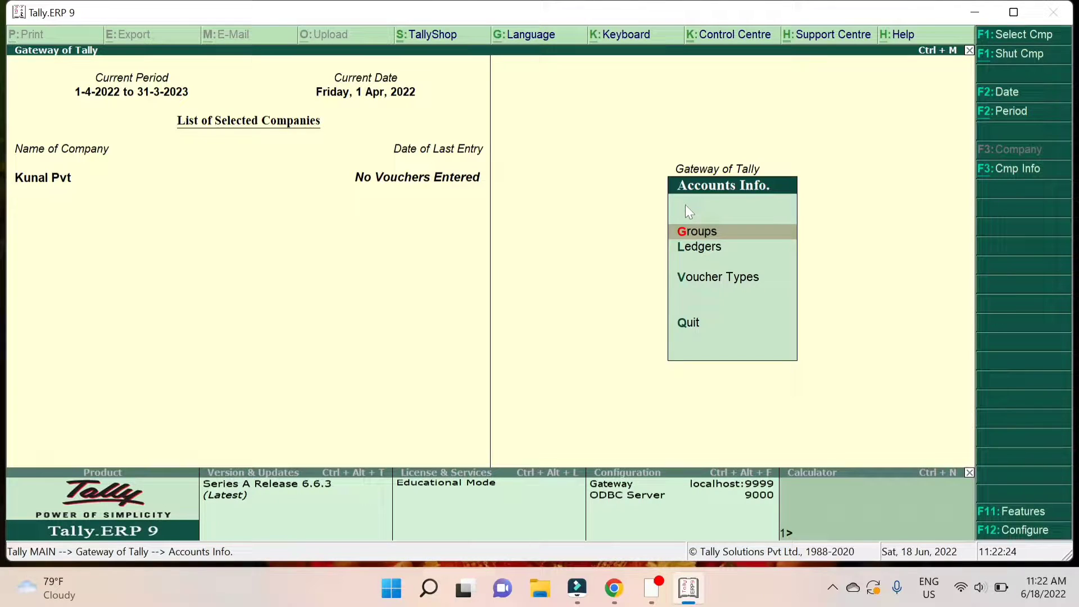
pyautogui.press('Down')
pyautogui.press('Up')
pyautogui.press('Down')
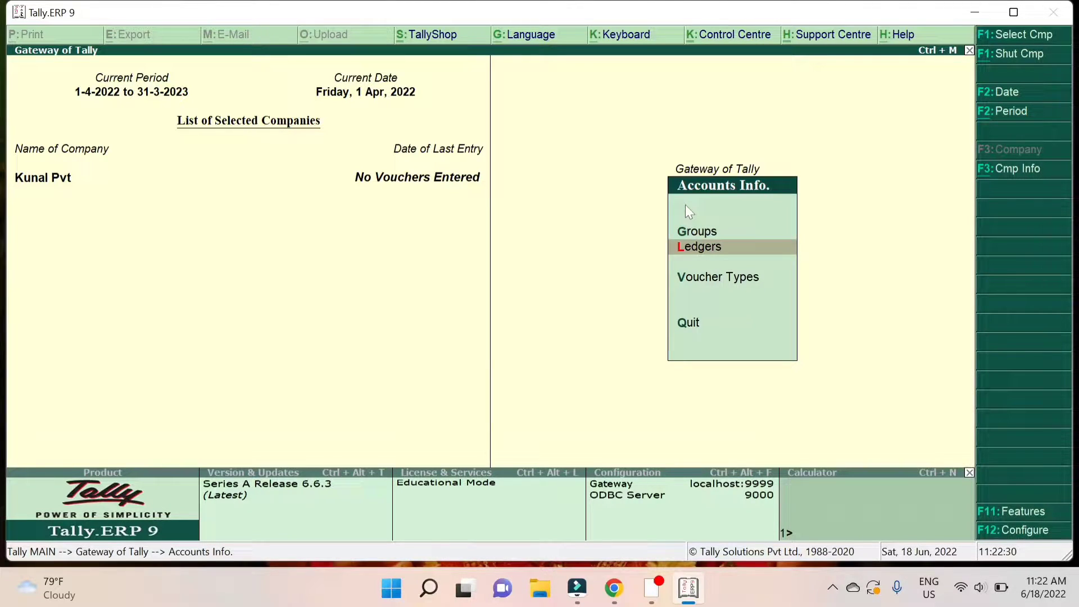
pyautogui.press('Return')
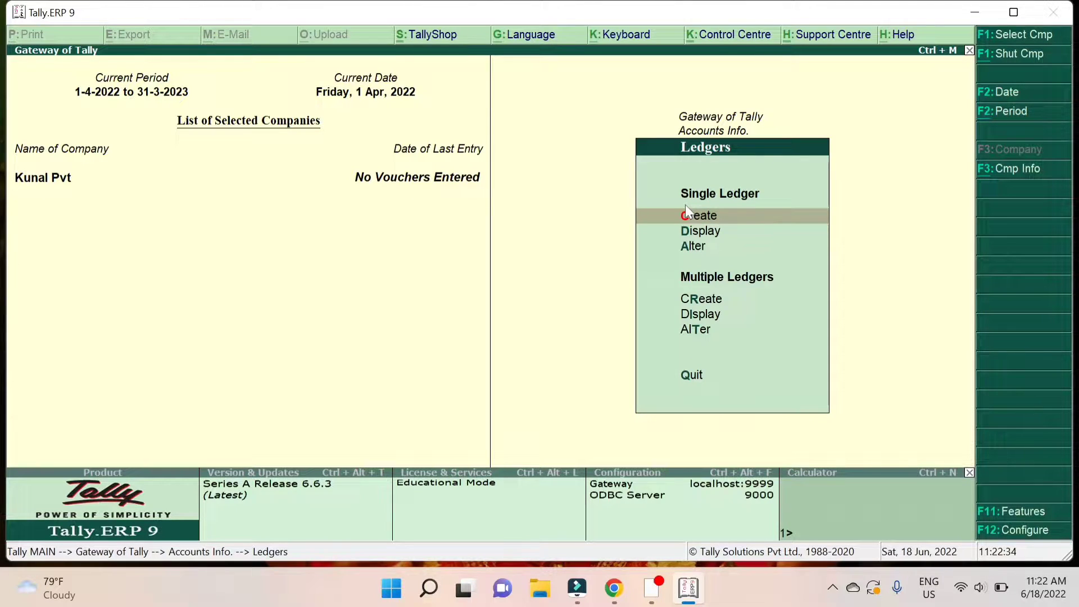
pyautogui.press('Escape')
pyautogui.press('Escape')
pyautogui.press('Escape')
pyautogui.press('Escape')
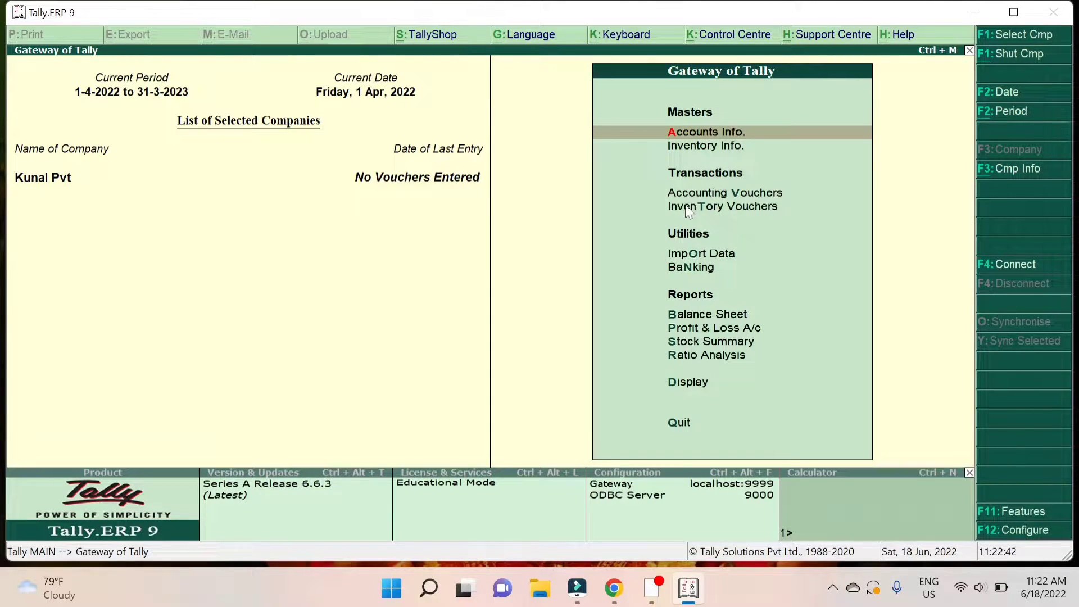
# Start creating a single ledger named 7up Delear without an alias
pyautogui.press('Down')
pyautogui.press('Up')
pyautogui.press('Return')
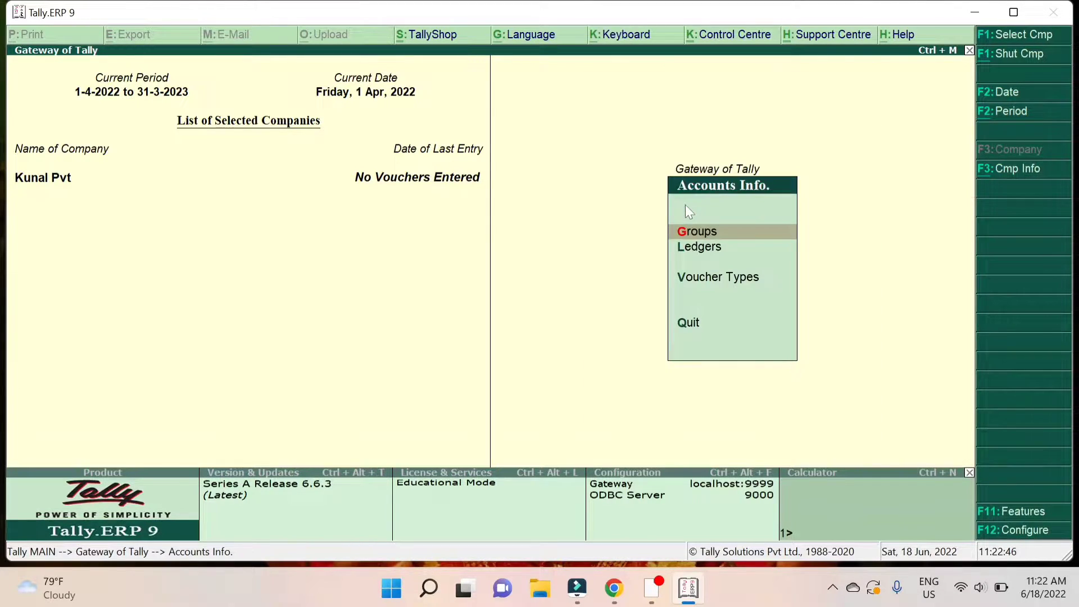
pyautogui.press('Down')
pyautogui.press('Return')
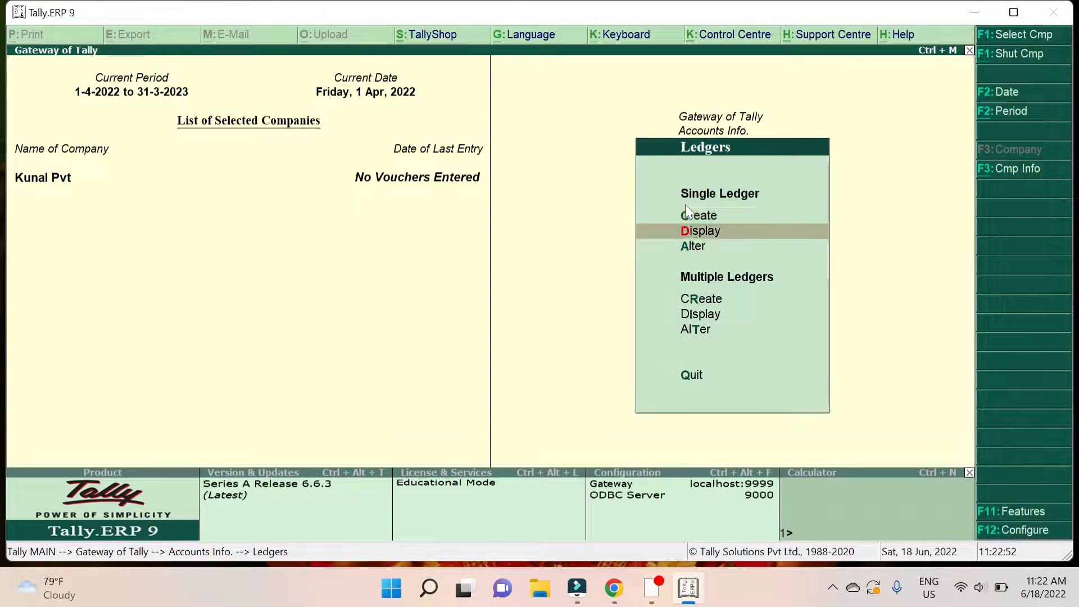
pyautogui.press('Return')
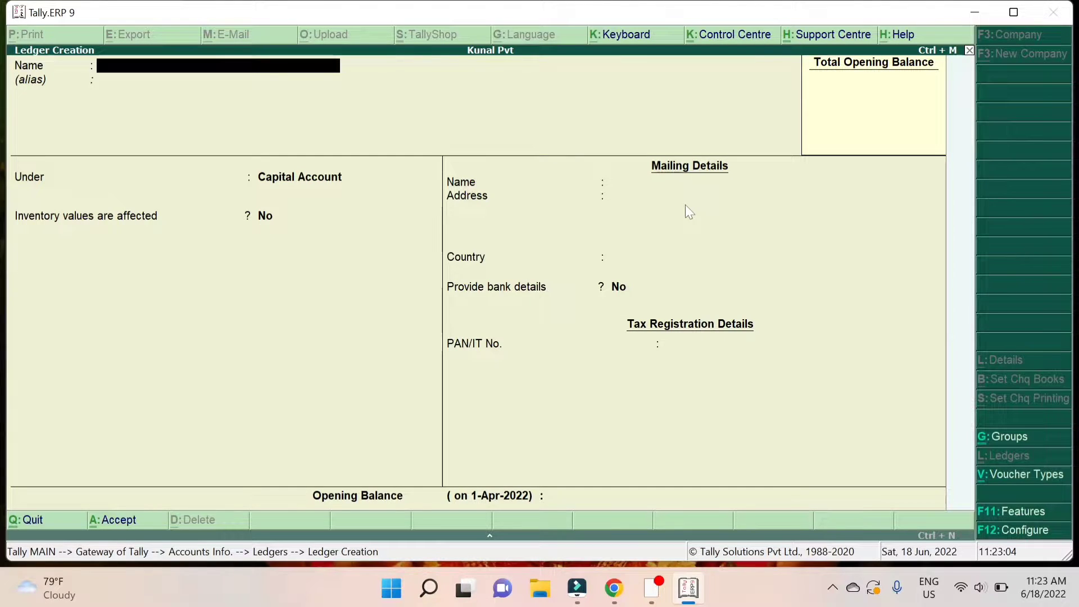
pyautogui.write('7up Delear')
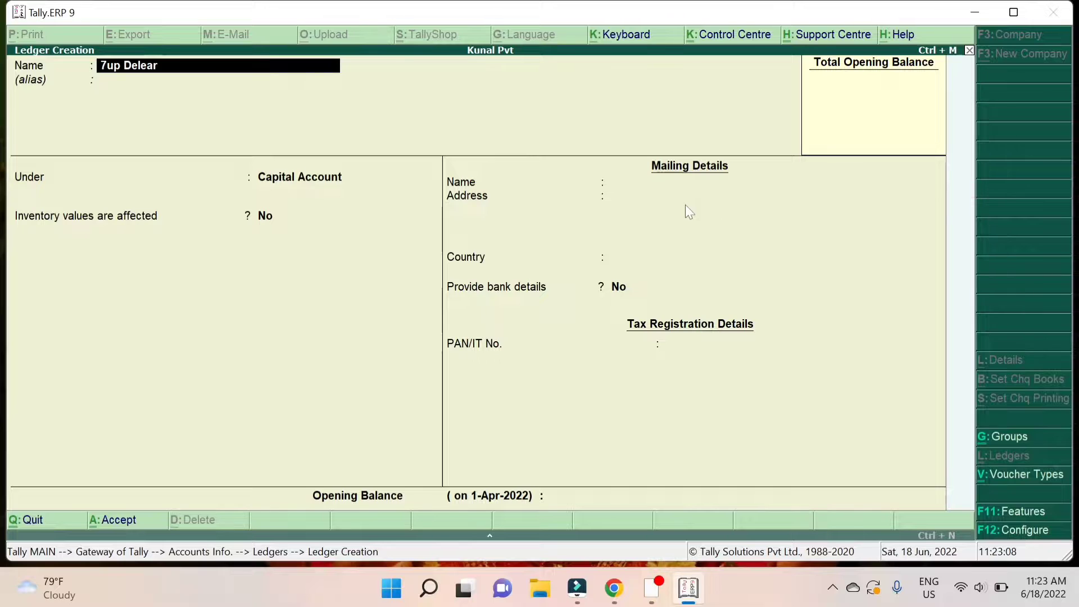
pyautogui.press('Return')
pyautogui.press('Return')
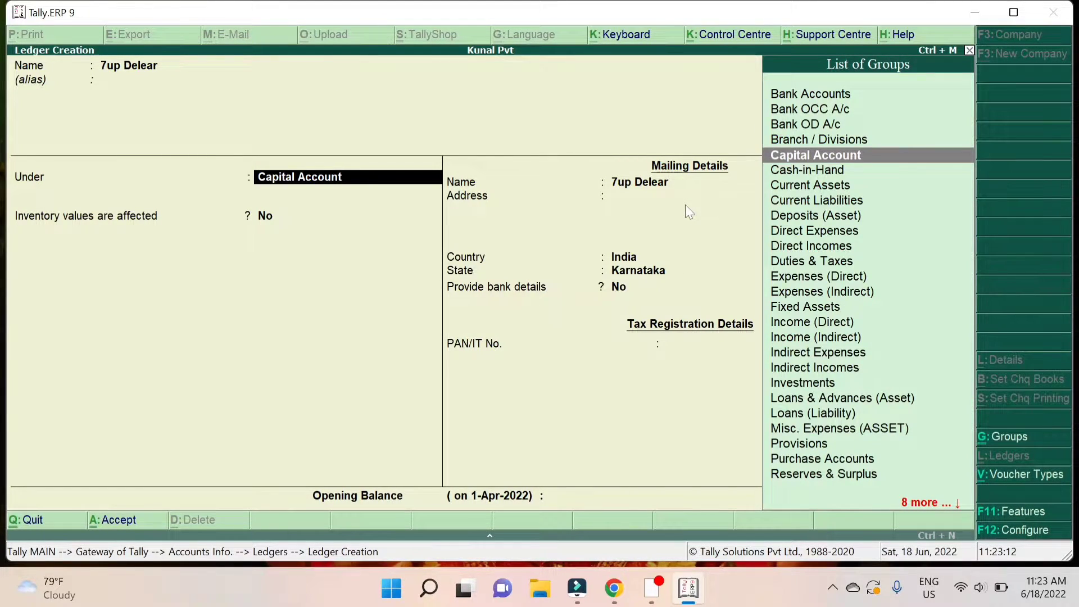
# Place the 7up Delear ledger under Sundry Creditors, set bill-by-bill balances to No and save it
pyautogui.write('Creditors')
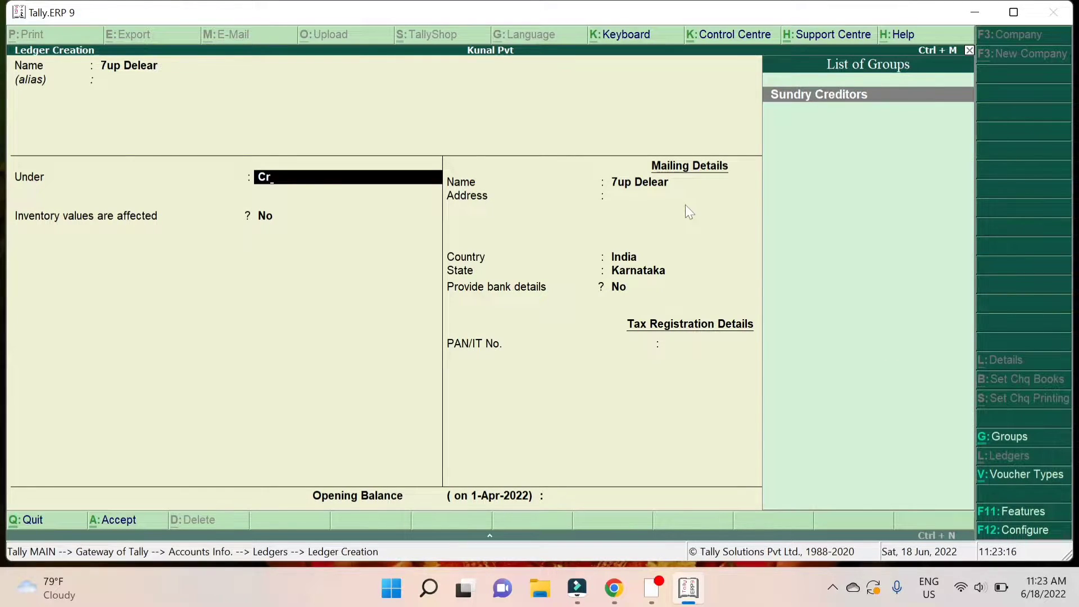
pyautogui.press('Return')
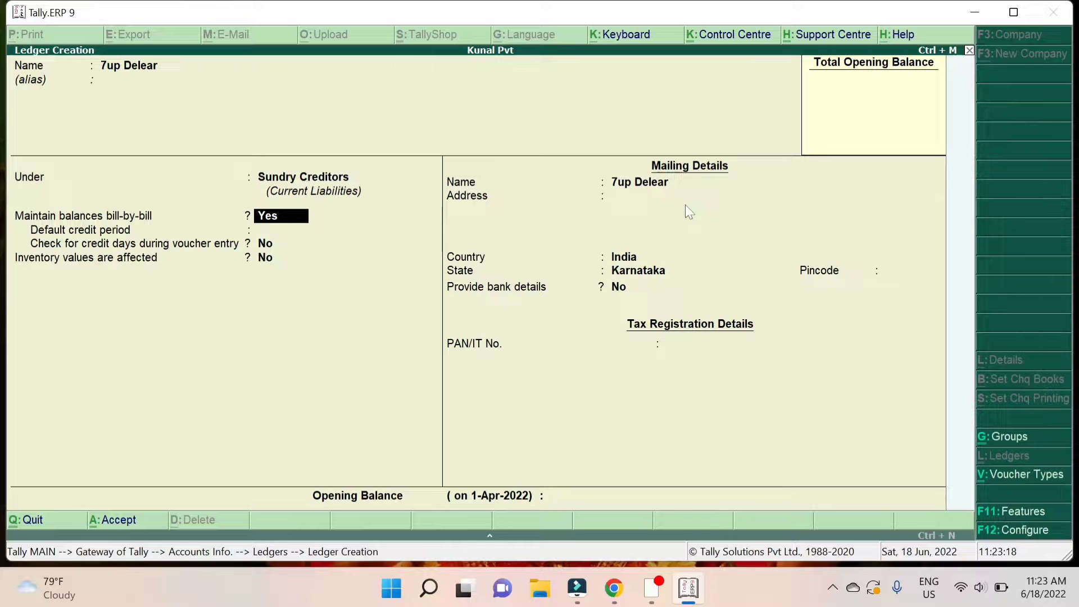
pyautogui.write('n')
pyautogui.press('Return')
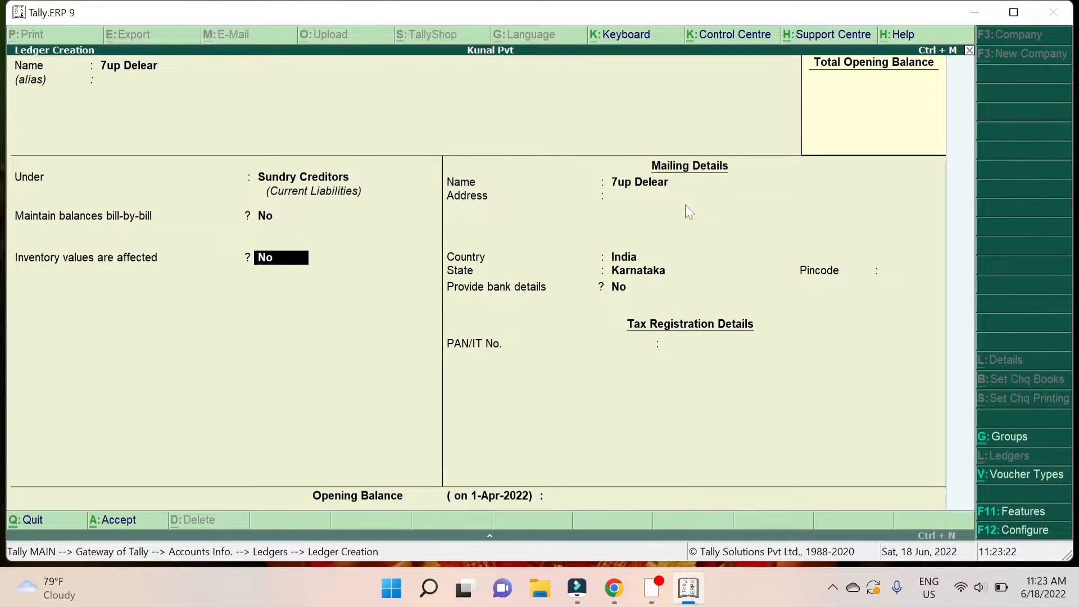
pyautogui.hotkey('ctrl', 'a')
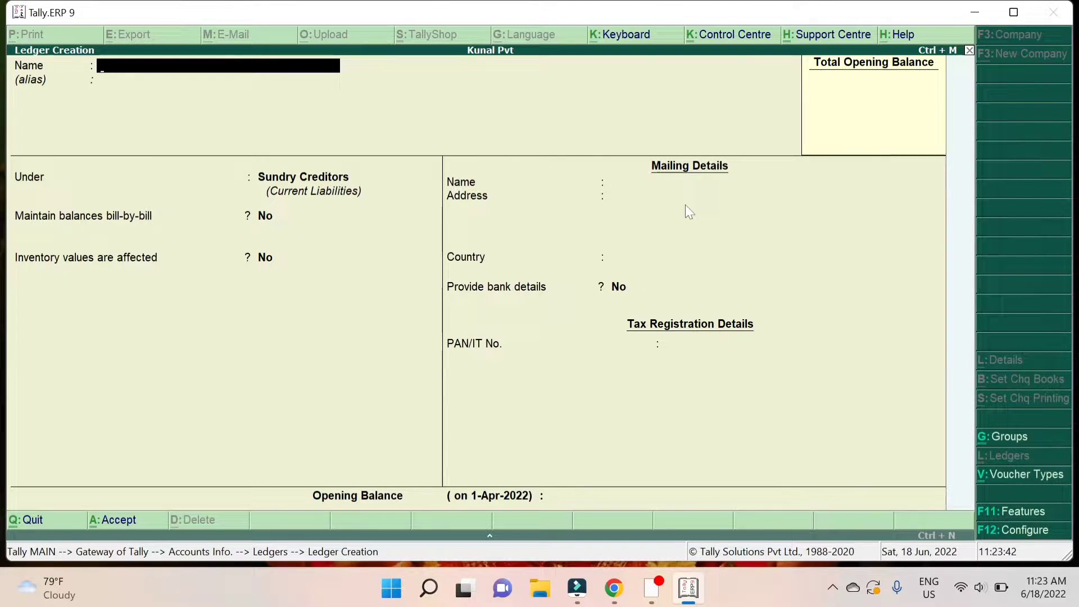
# Create a ledger with the customer's name under Sundry Debtors, keeping the remaining defaults, and save it
pyautogui.write('Kunal')
pyautogui.press('Return')
pyautogui.press('Return')
pyautogui.write('Deb')
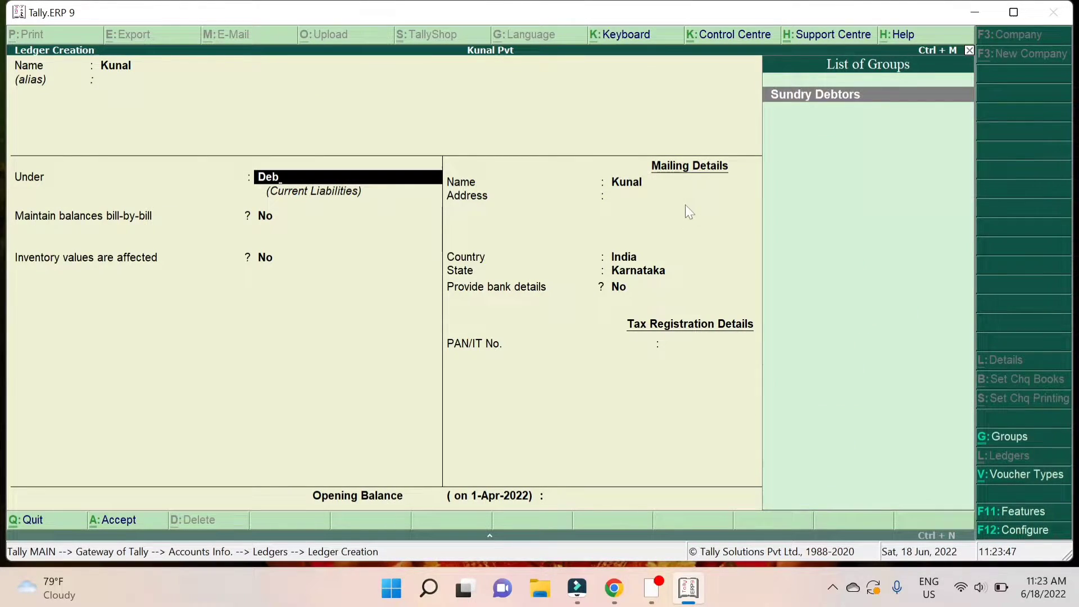
pyautogui.press('Return')
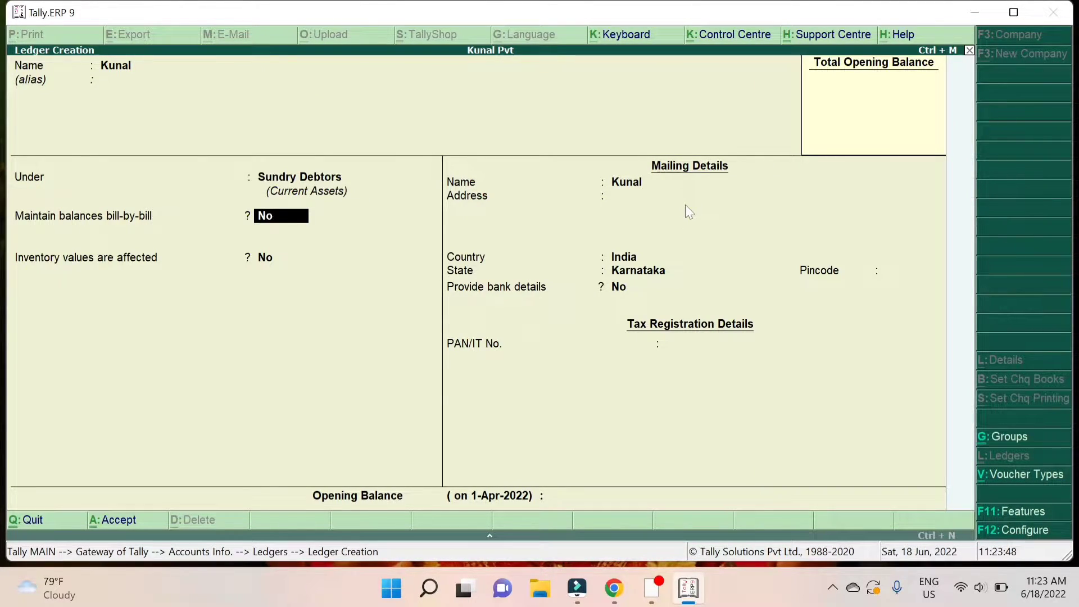
pyautogui.hotkey('ctrl', 'a')
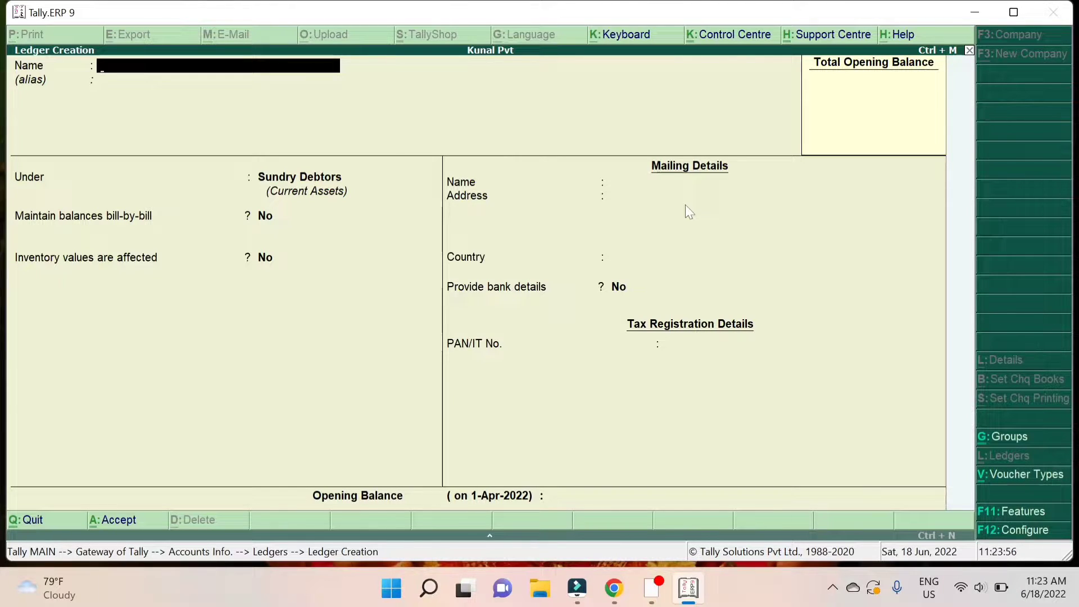
# Create a Sales ledger under Sales Accounts, keep inventory values affected at Yes and save it
pyautogui.write('Sales')
pyautogui.press('Return')
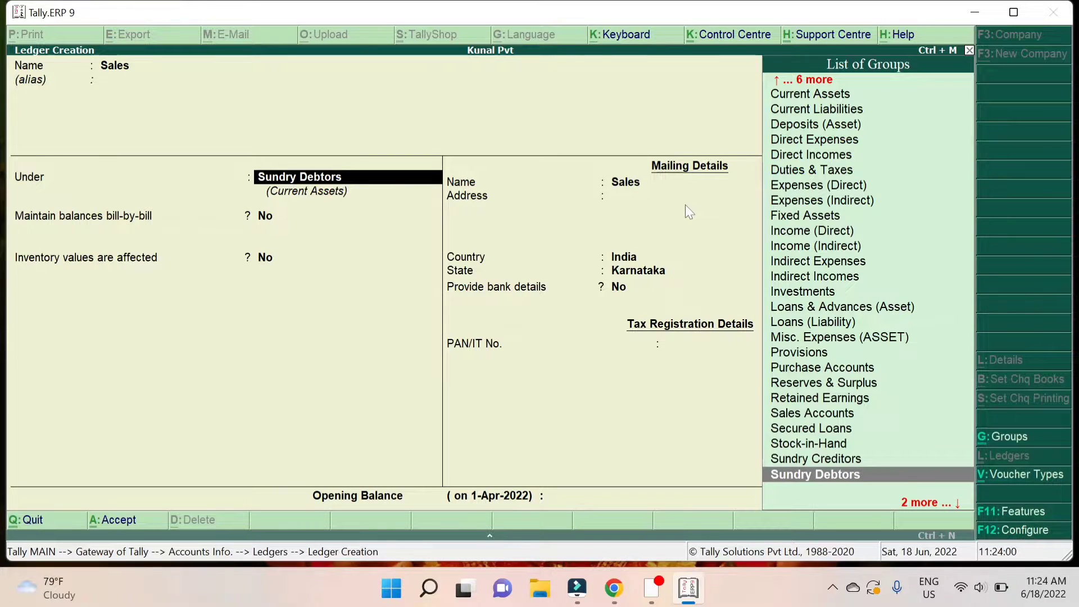
pyautogui.write('Sal')
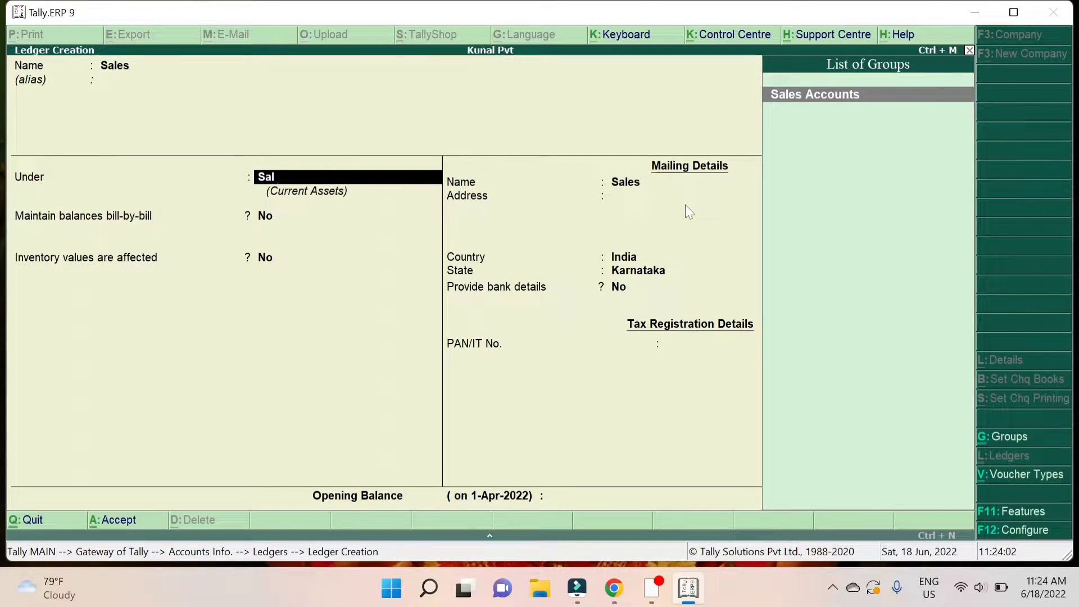
pyautogui.press('Return')
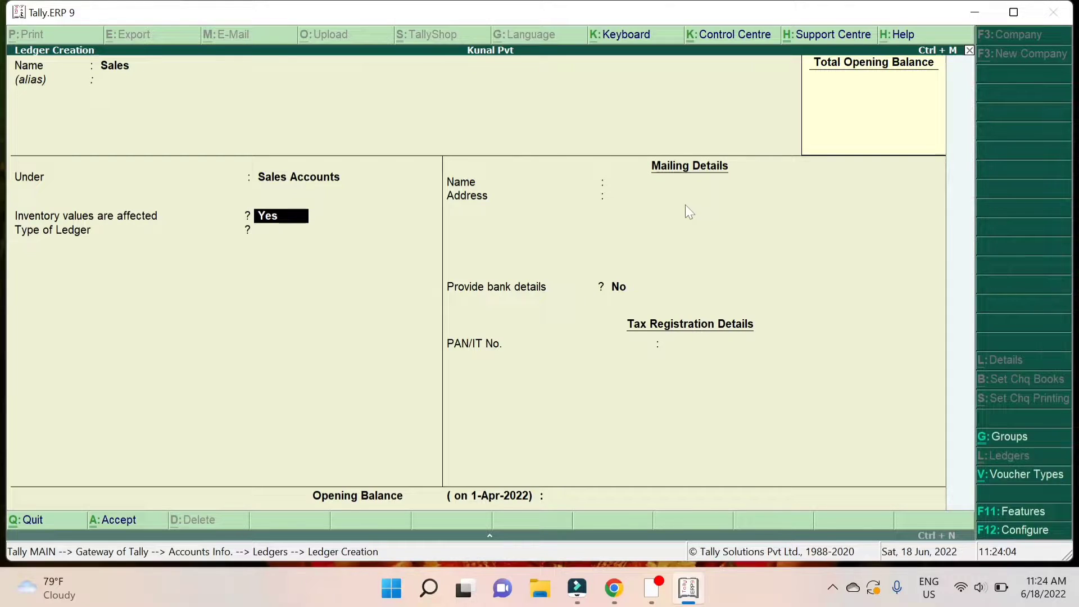
pyautogui.hotkey('ctrl', 'a')
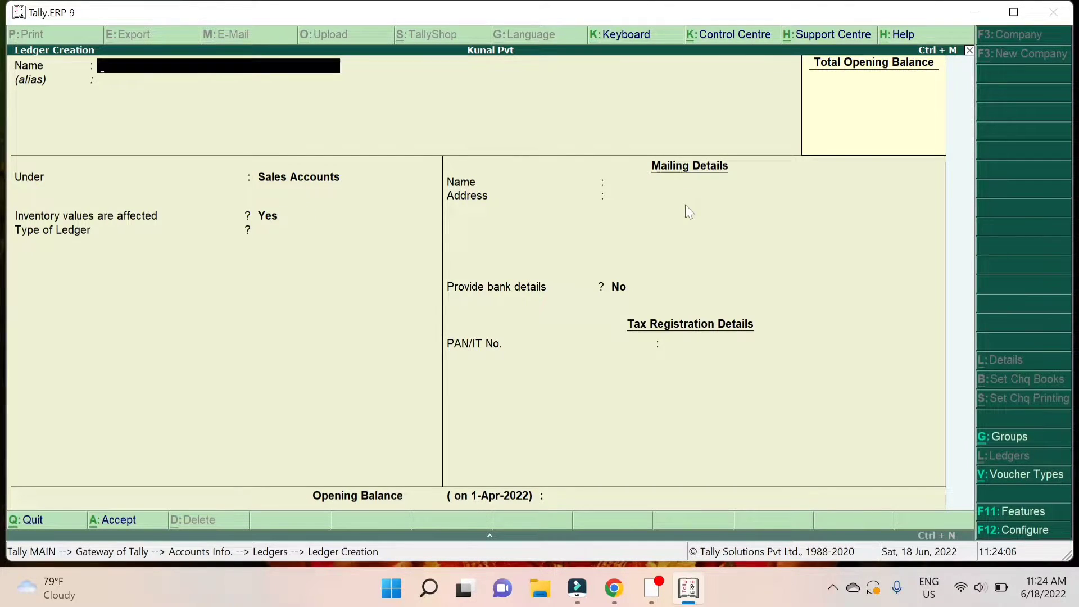
# Create a Purchase ledger under Purchase Accounts, set inventory values affected to No and save it
pyautogui.write('Purchase')
pyautogui.press('Return')
pyautogui.press('Return')
pyautogui.write('Pu')
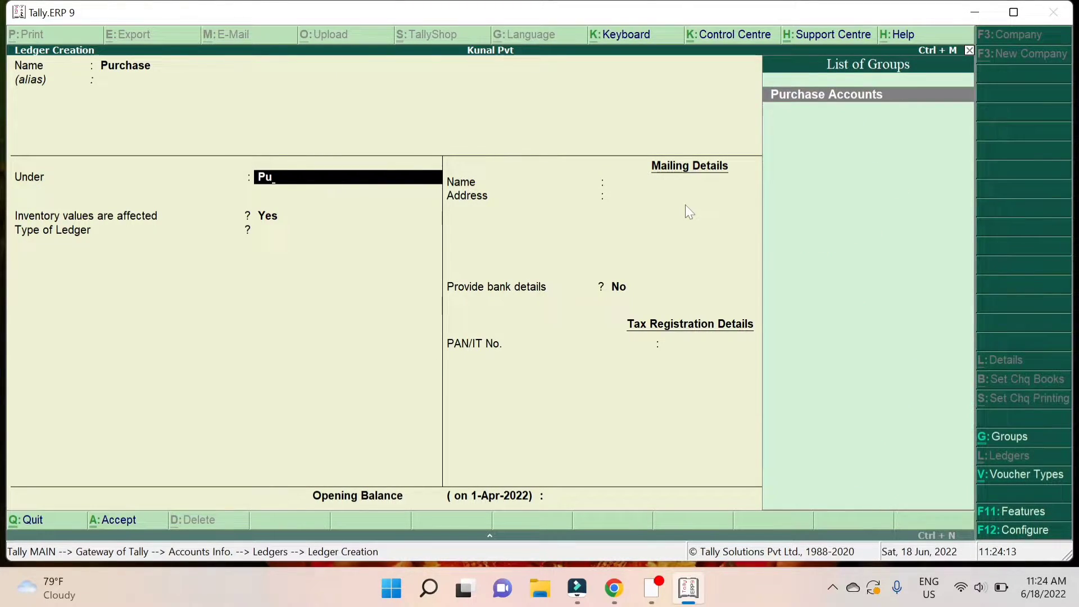
pyautogui.press('Return')
pyautogui.press('BackSpace')
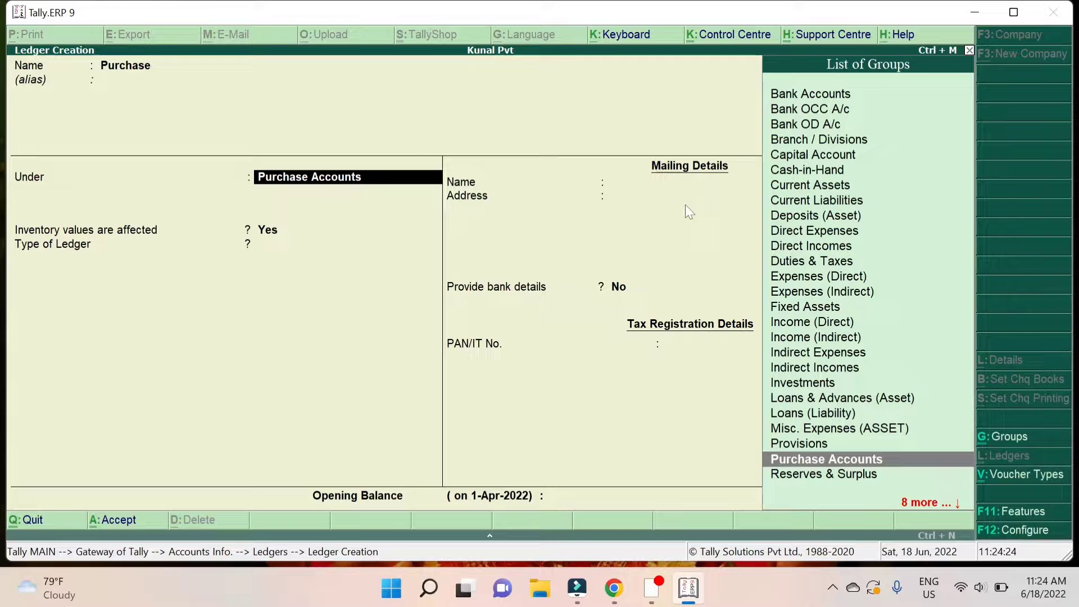
pyautogui.press('Return')
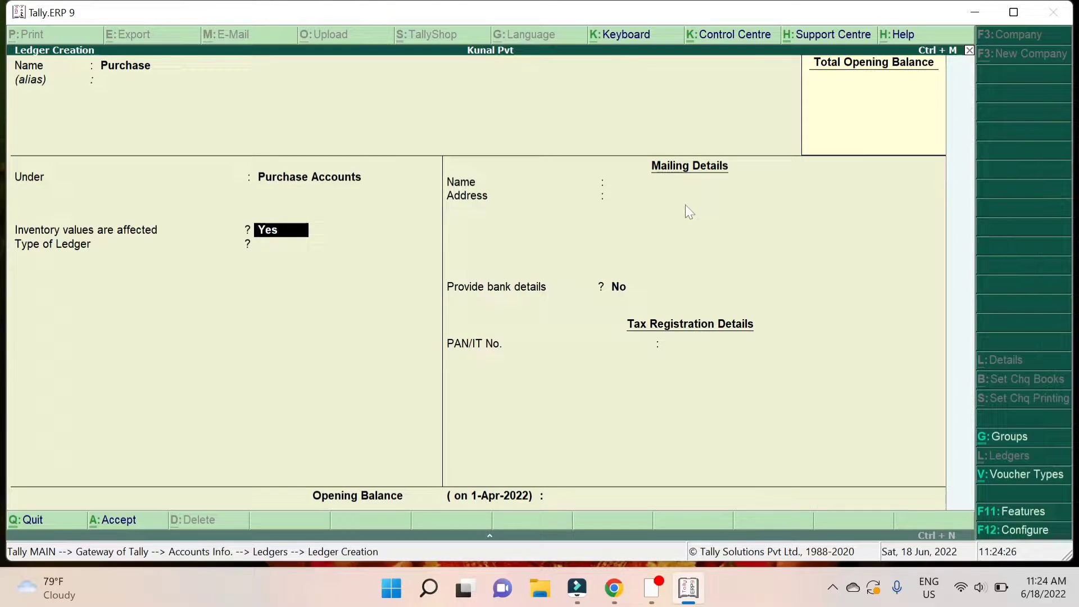
pyautogui.write('n')
pyautogui.press('Return')
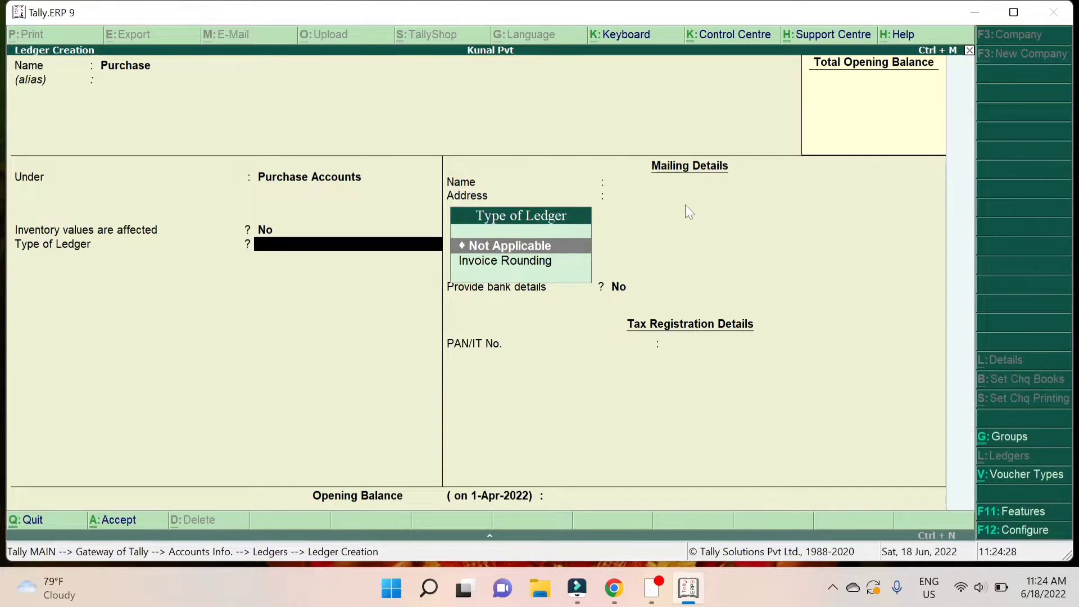
pyautogui.hotkey('ctrl', 'a')
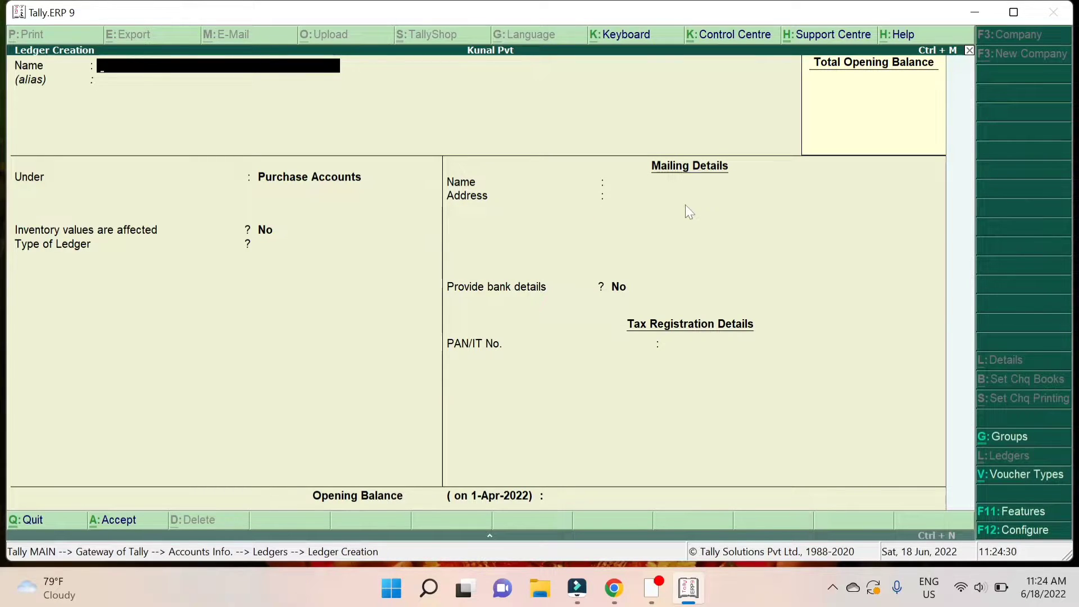
# Leave ledger creation, return to the Gateway of Tally and open Inventory Info
pyautogui.press('Escape')
pyautogui.press('Escape')
pyautogui.press('Escape')
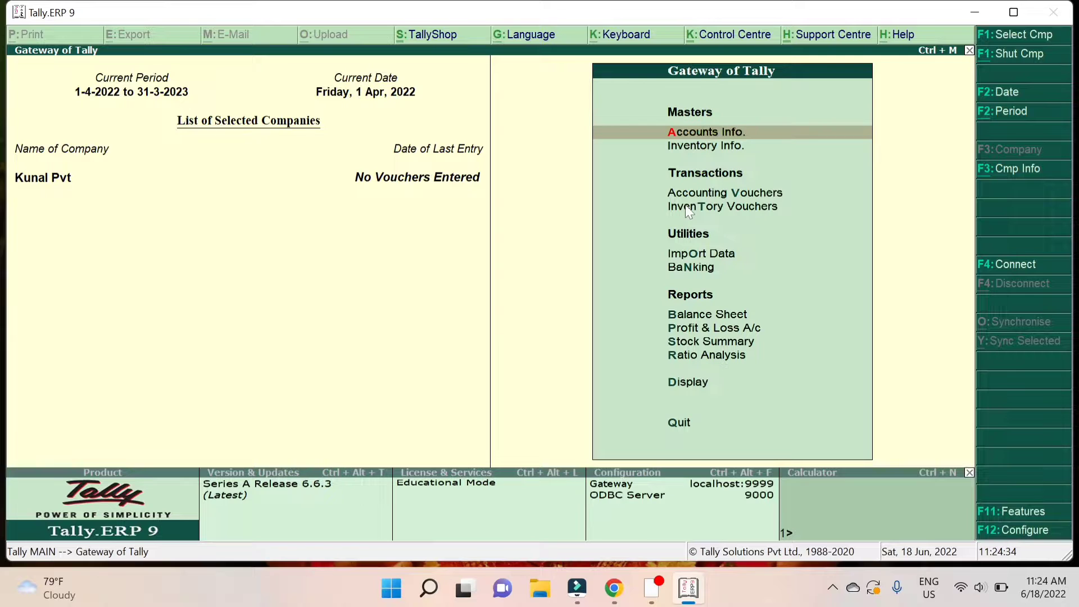
pyautogui.press('Down')
pyautogui.press('Up')
pyautogui.press('Down')
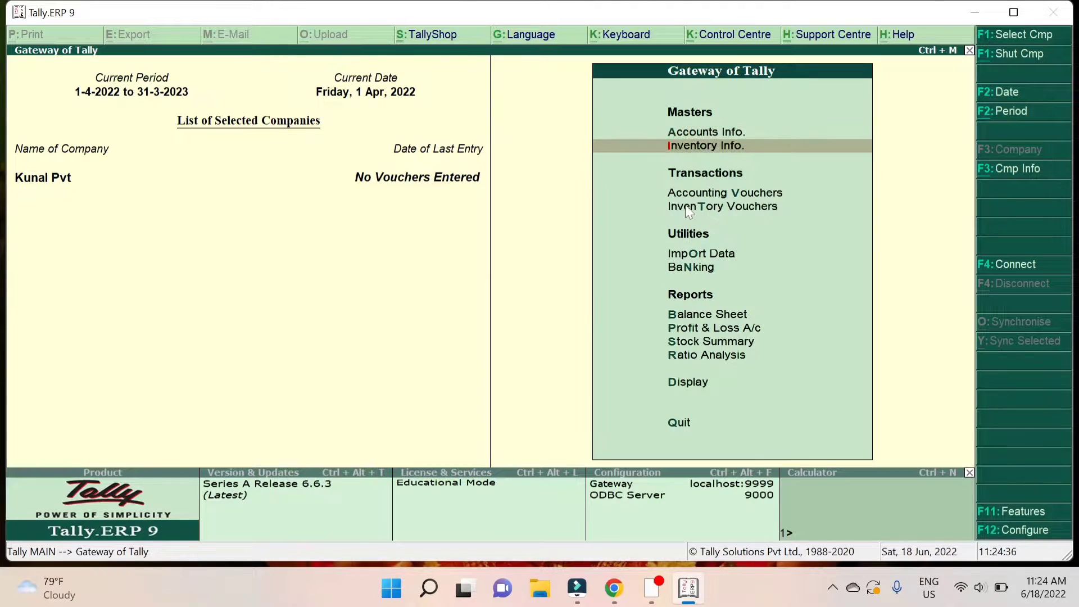
pyautogui.press('Up')
pyautogui.press('Down')
pyautogui.press('Return')
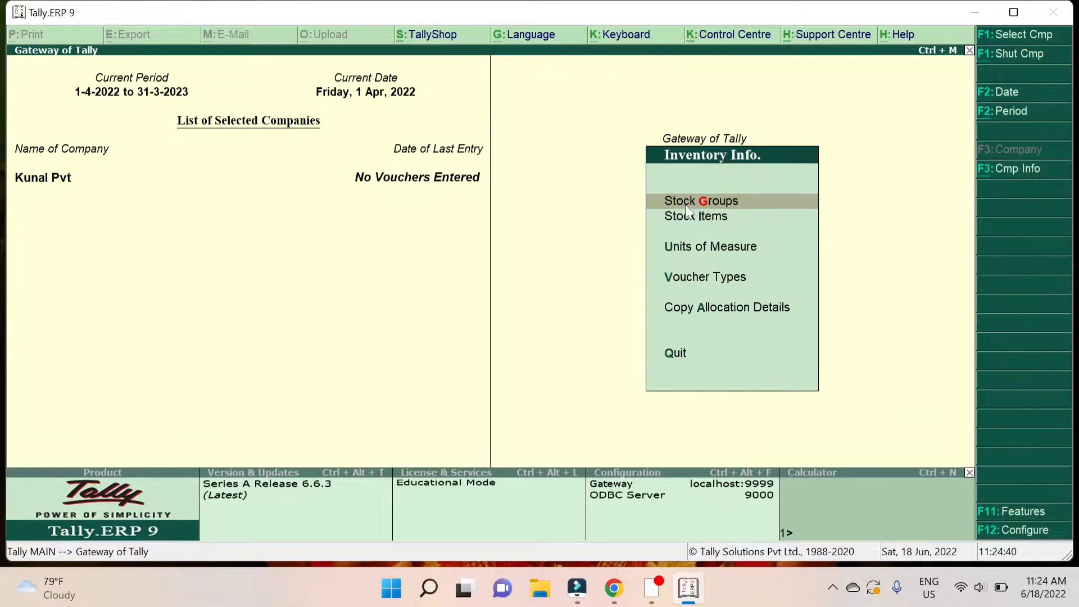
# Start creating a single stock item named 7up without an alias, keeping it under the Primary group
pyautogui.press('Down')
pyautogui.press('Up')
pyautogui.press('Down')
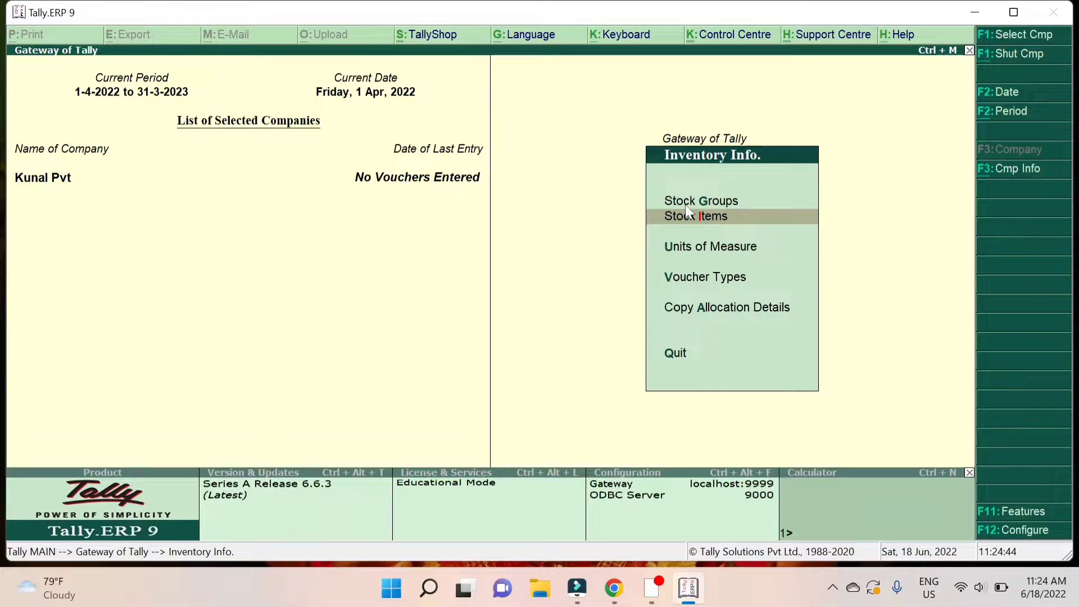
pyautogui.press('Down')
pyautogui.press('Up')
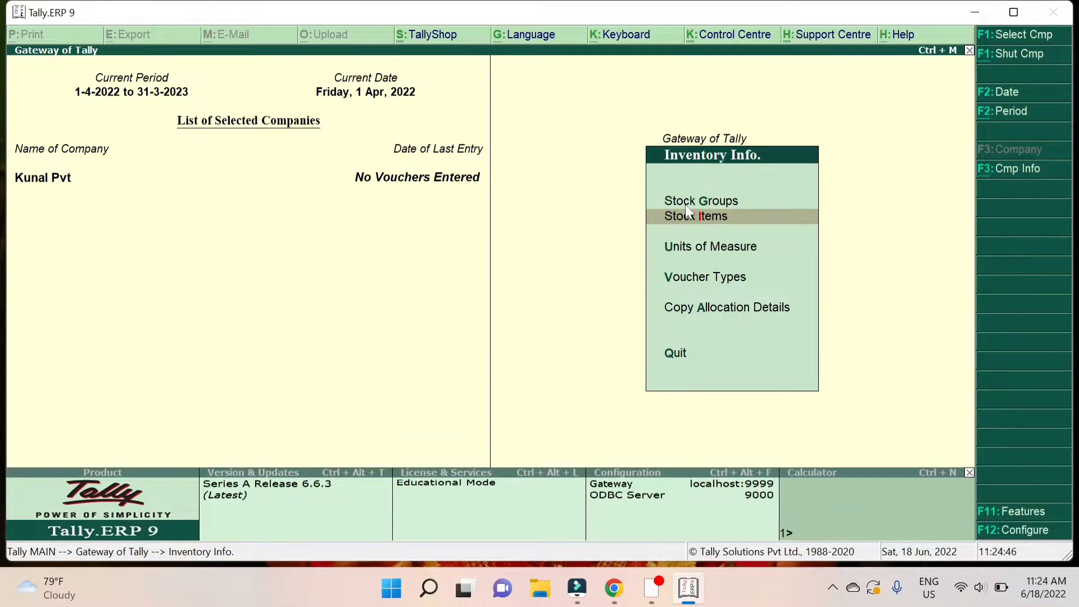
pyautogui.press('Return')
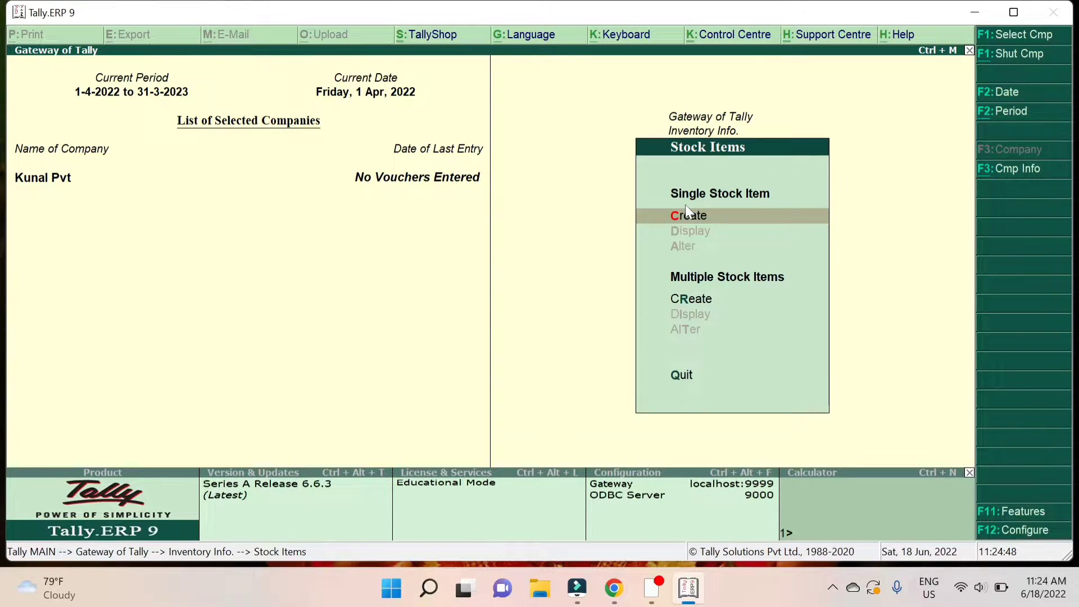
pyautogui.press('Down')
pyautogui.press('Up')
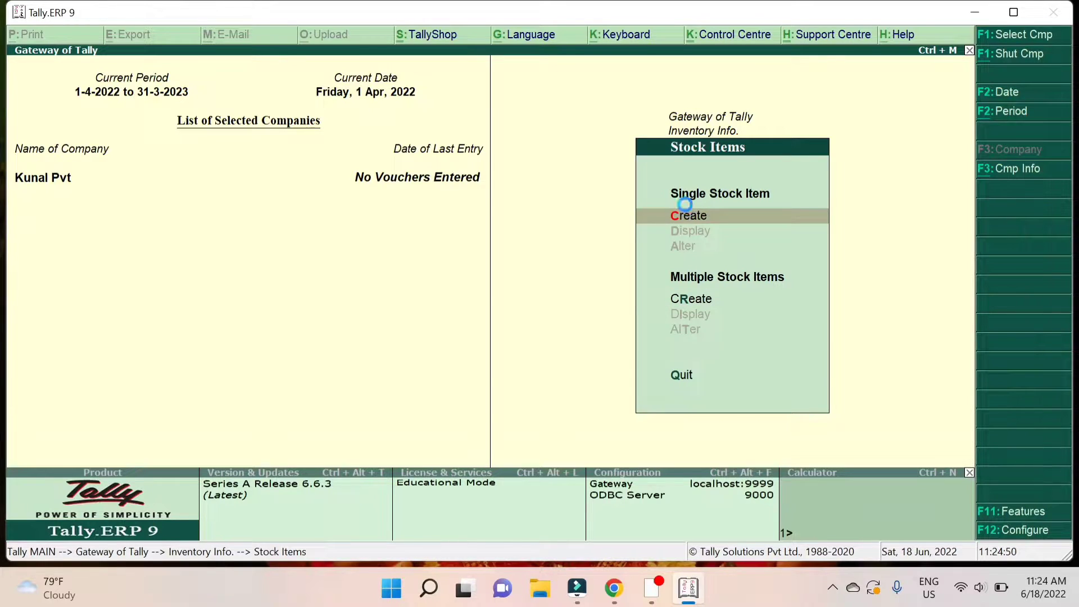
pyautogui.press('Return')
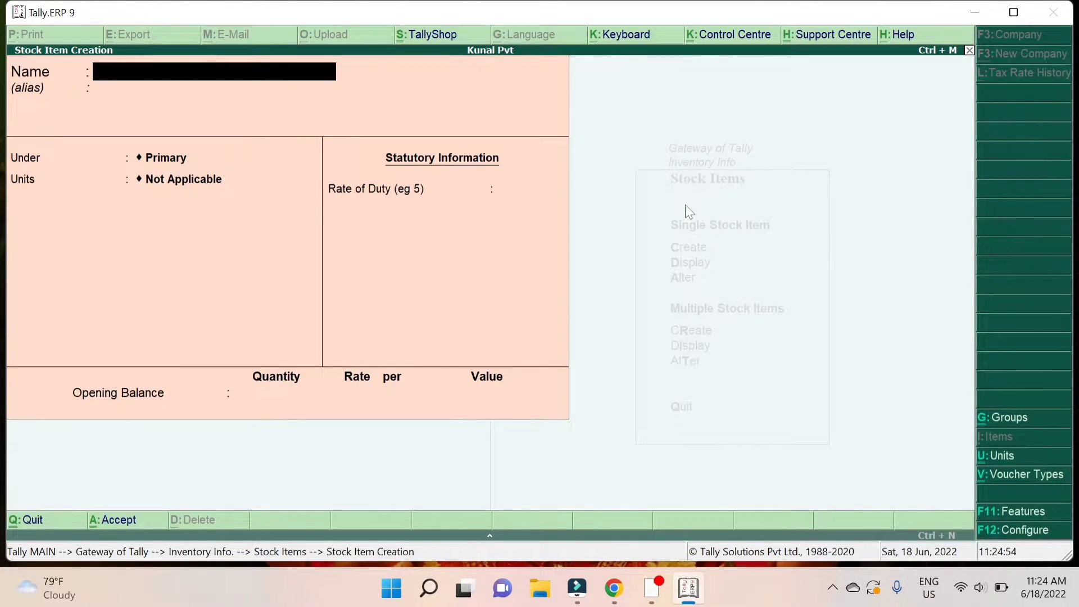
pyautogui.write('7up')
pyautogui.press('Return')
pyautogui.press('Return')
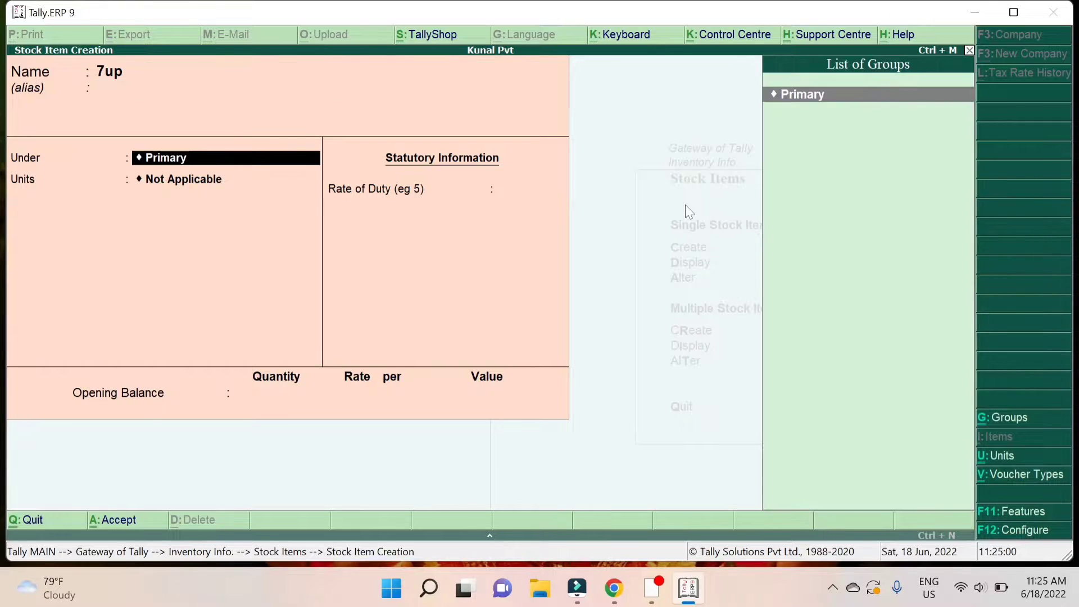
pyautogui.press('Return')
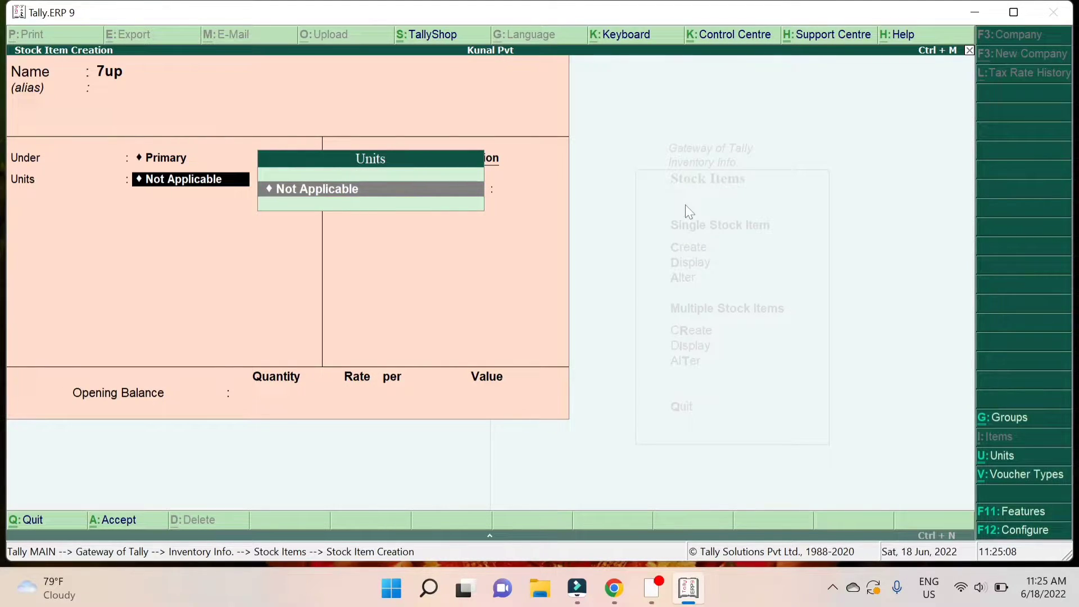
# Create a simple unit with symbol ltr, formal name Q and 0 decimal places for the 7up stock item
pyautogui.hotkey('alt', 'c')
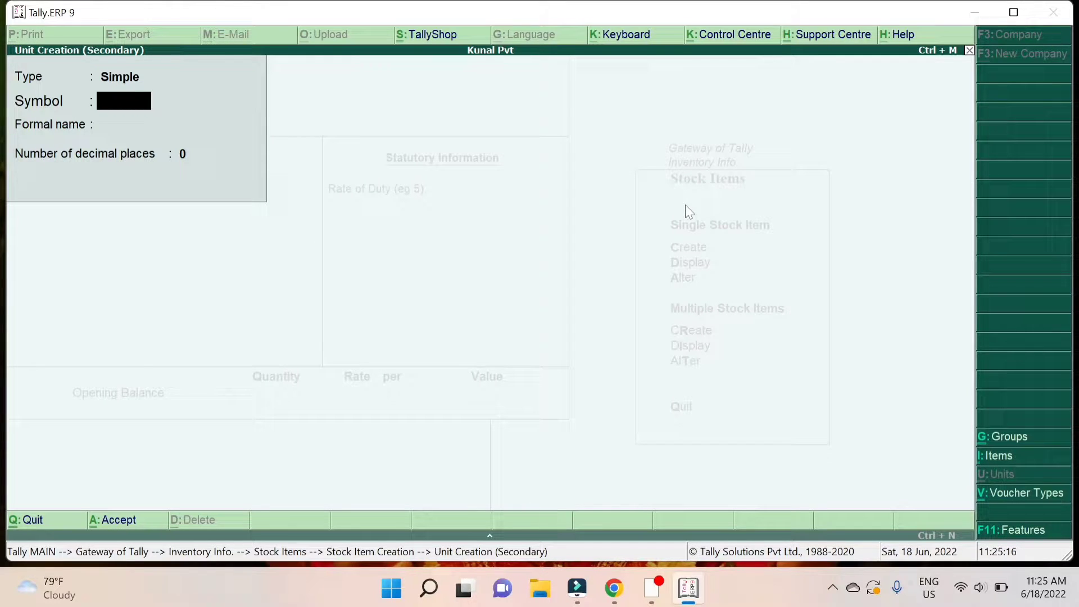
pyautogui.write('ltr')
pyautogui.press('Return')
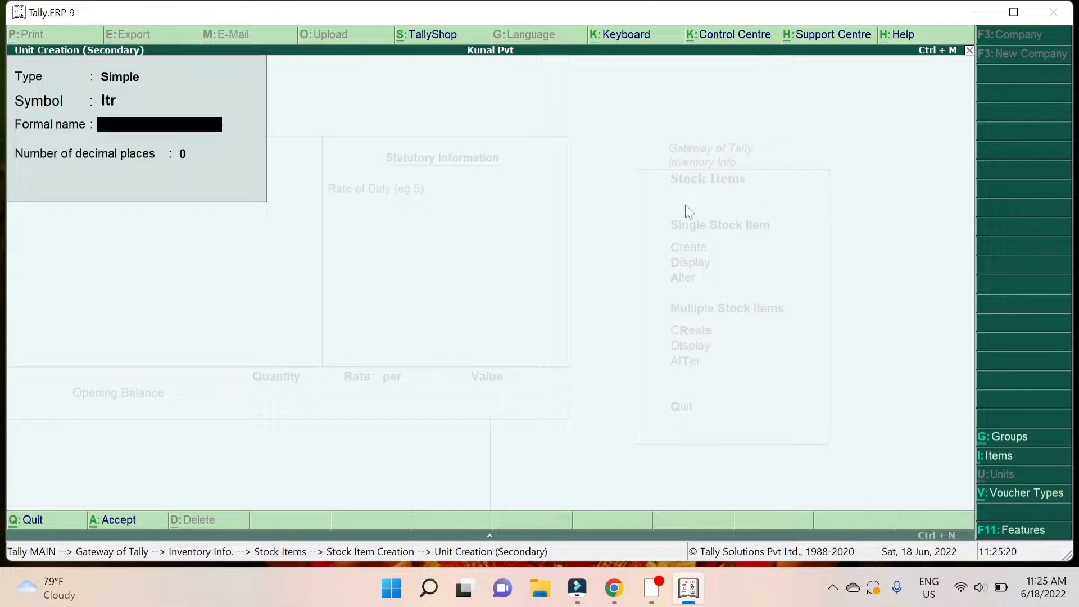
pyautogui.write('Ltr')
pyautogui.hotkey('shift', 'Tab')
pyautogui.press('Return')
pyautogui.write('Q')
pyautogui.press('Return')
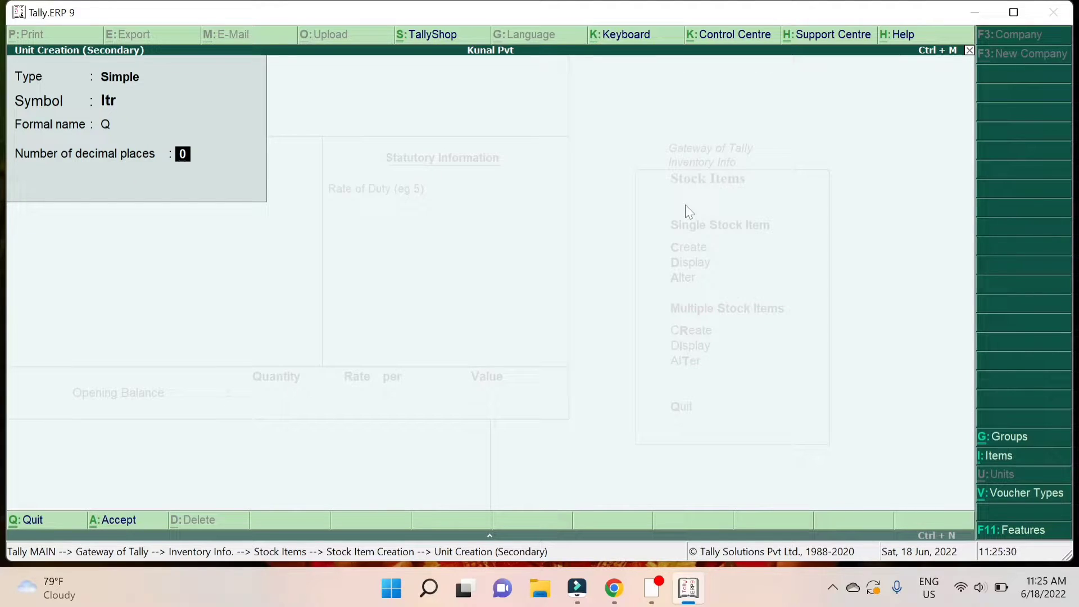
pyautogui.press('Return')
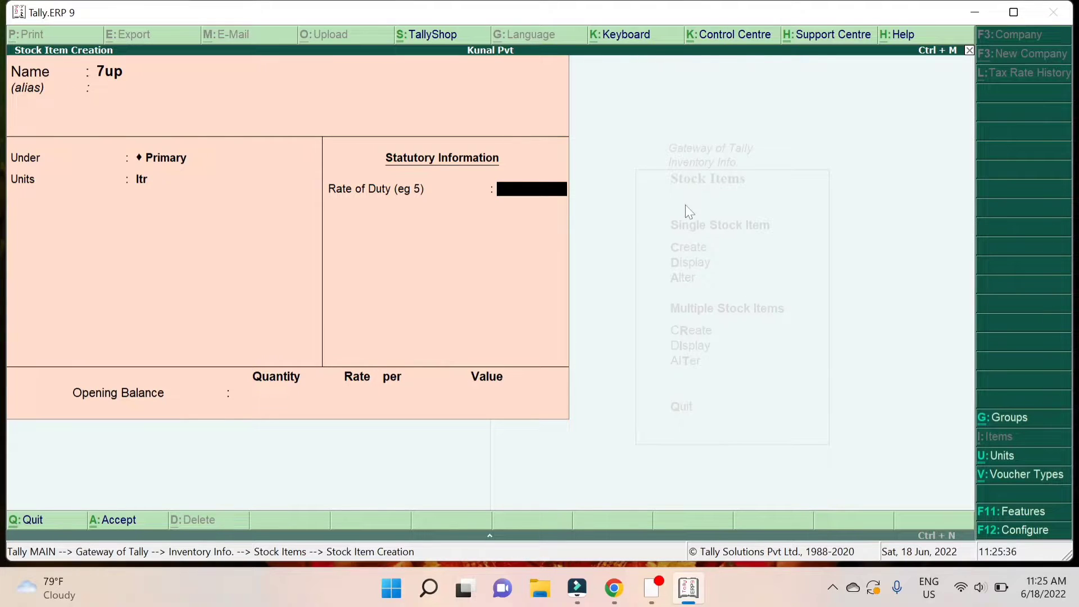
# Save the 7up stock item without duty rate or opening balance and return to the Gateway of Tally
pyautogui.hotkey('ctrl', 'a')
pyautogui.press('Escape')
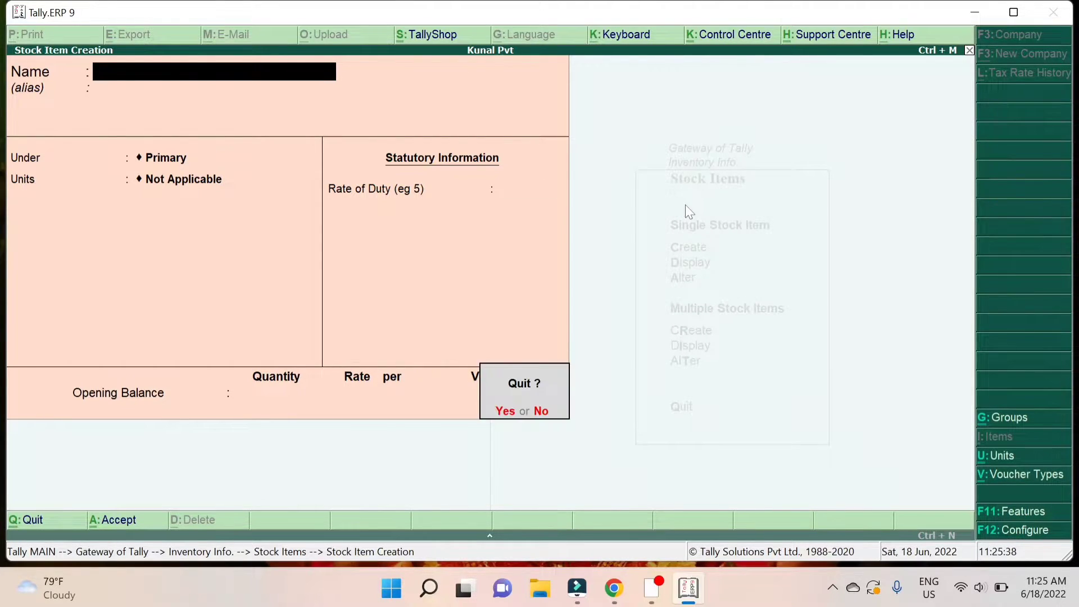
pyautogui.press('Return')
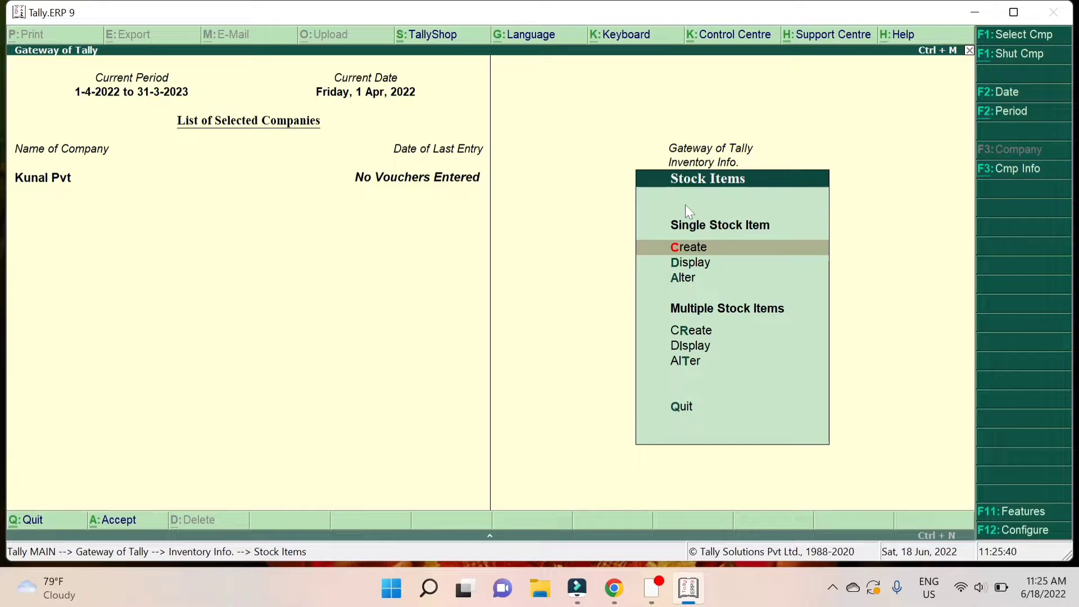
pyautogui.press('Escape')
pyautogui.press('Escape')
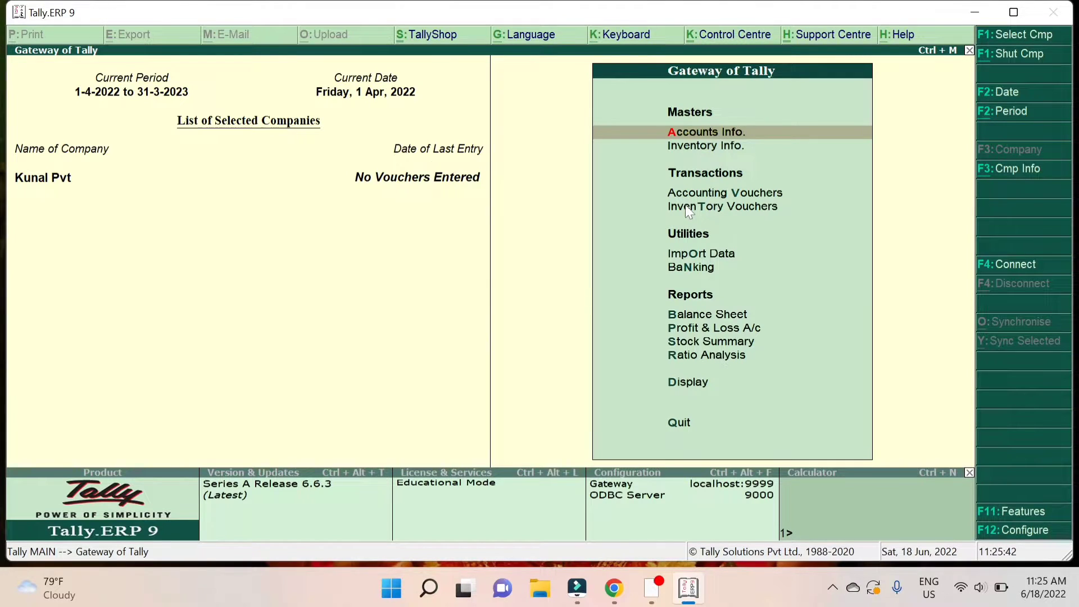
# Open accounting voucher entry from the Gateway of Tally and switch the voucher type to Purchase
pyautogui.press('Down')
pyautogui.press('Down')
pyautogui.press('Down')
pyautogui.press('Up')
pyautogui.press('Down')
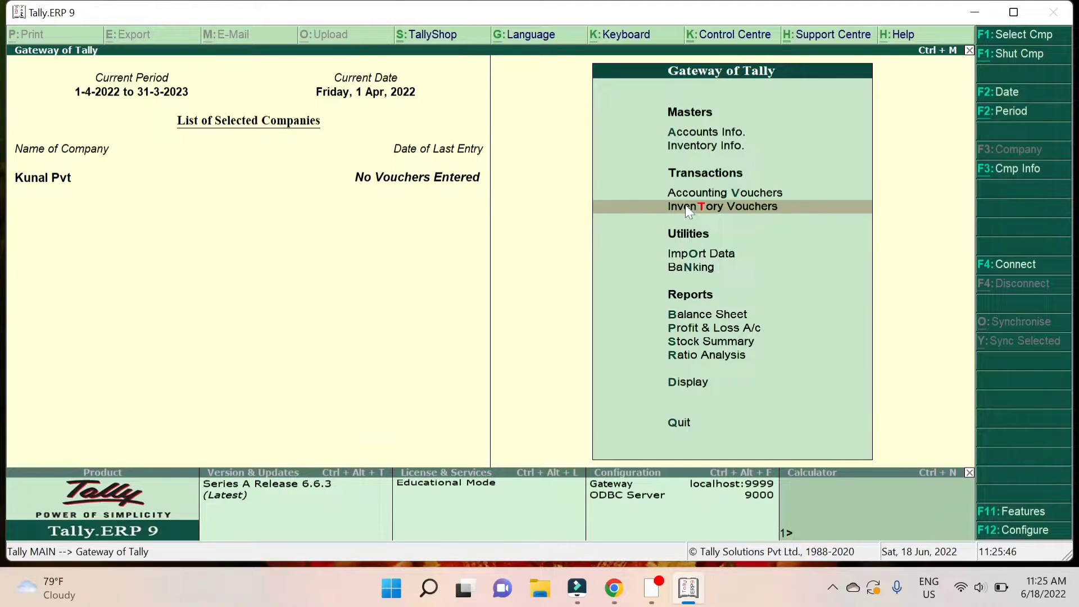
pyautogui.press('Up')
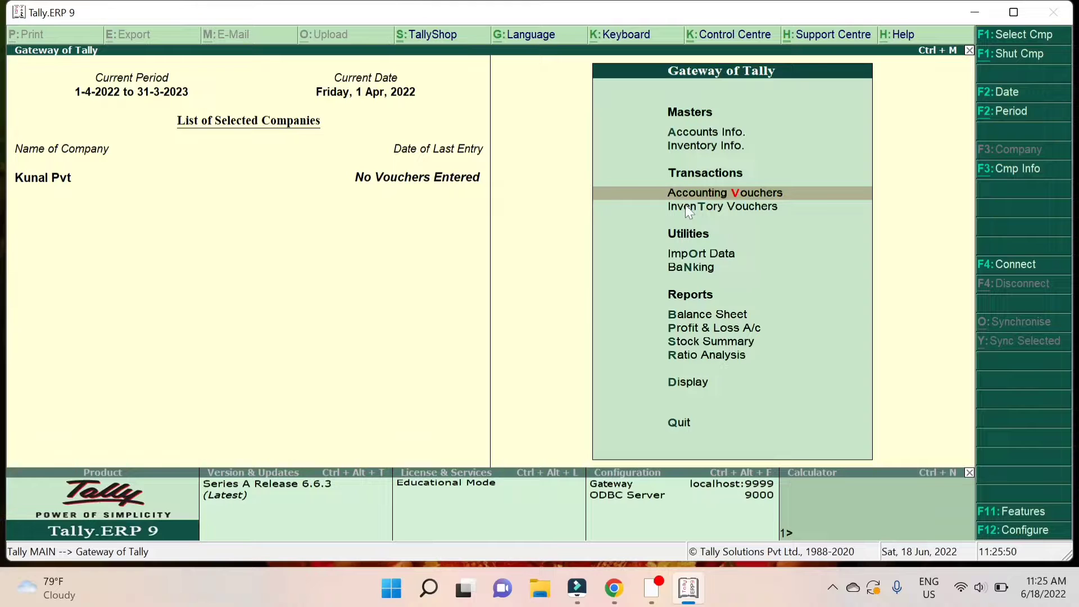
pyautogui.press('Return')
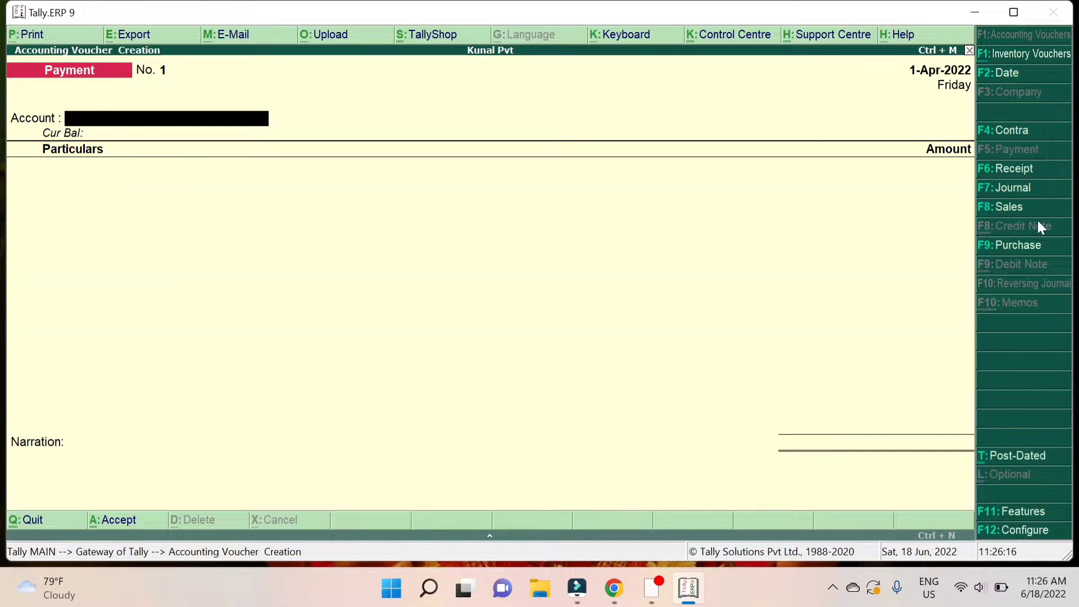
pyautogui.click(1011, 253)
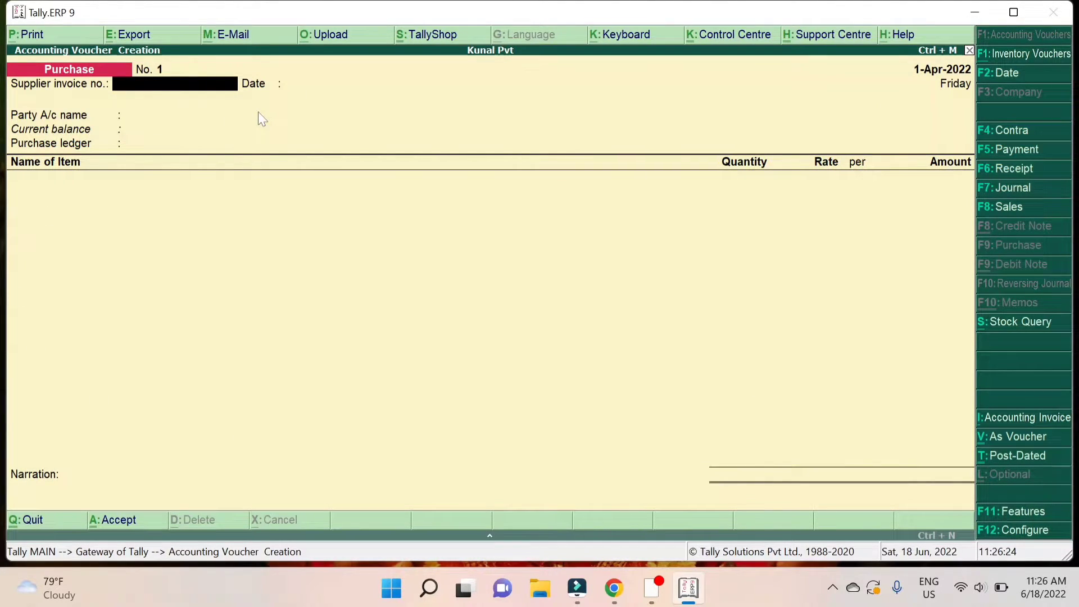
pyautogui.press('Return')
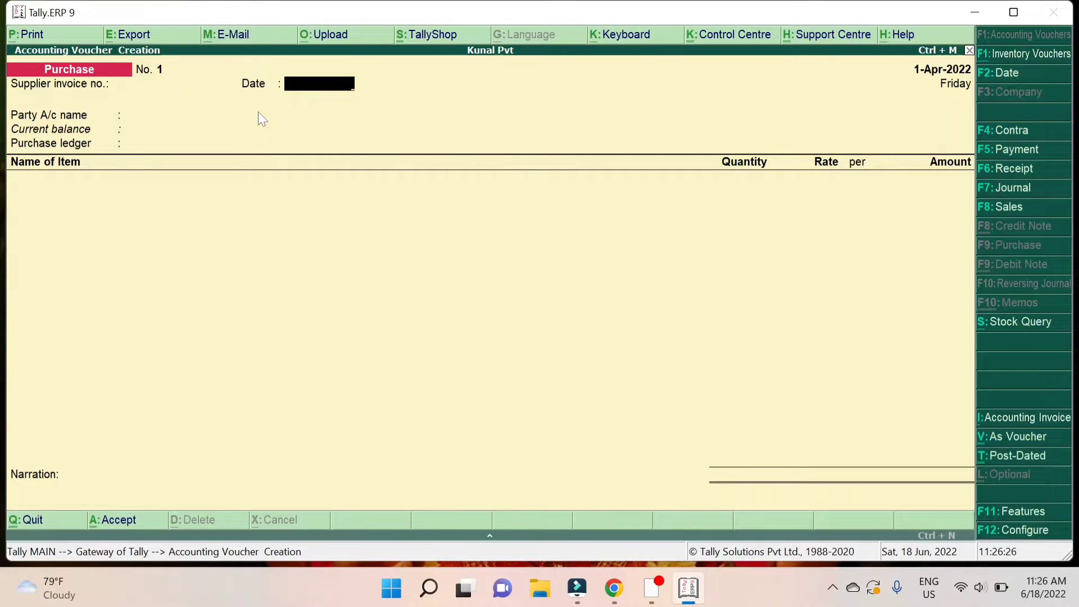
pyautogui.press('Return')
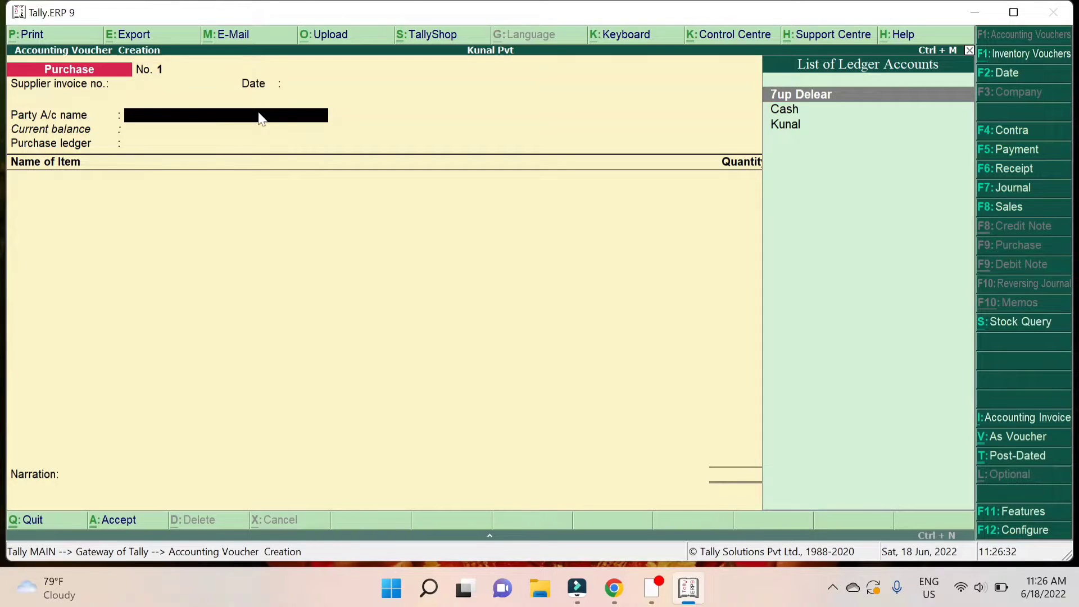
pyautogui.press('Down')
pyautogui.press('Up')
pyautogui.press('Return')
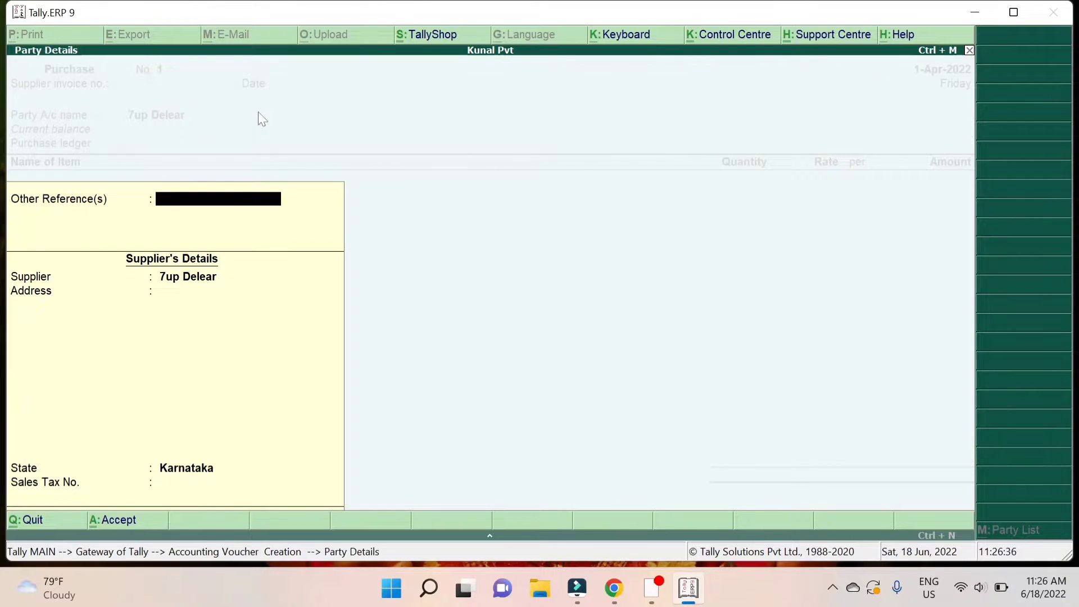
pyautogui.press('Return')
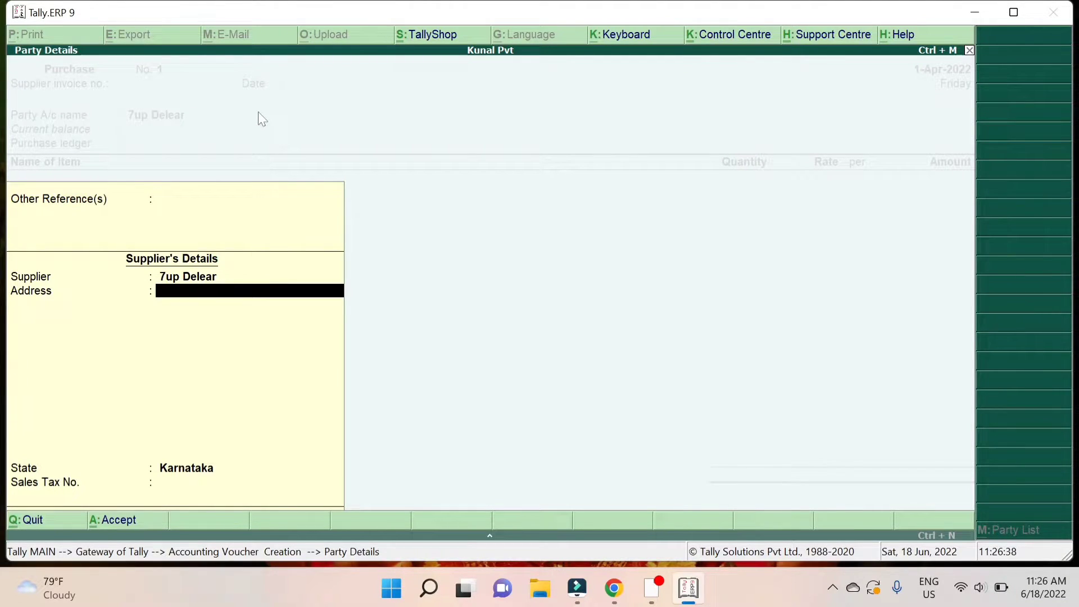
pyautogui.hotkey('ctrl', 'a')
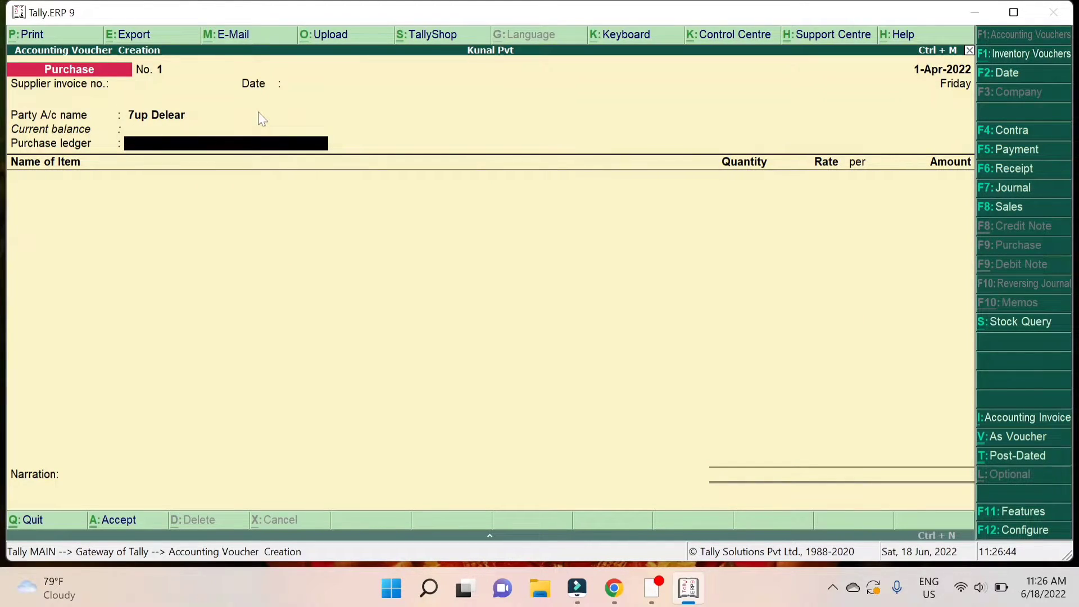
pyautogui.press('BackSpace')
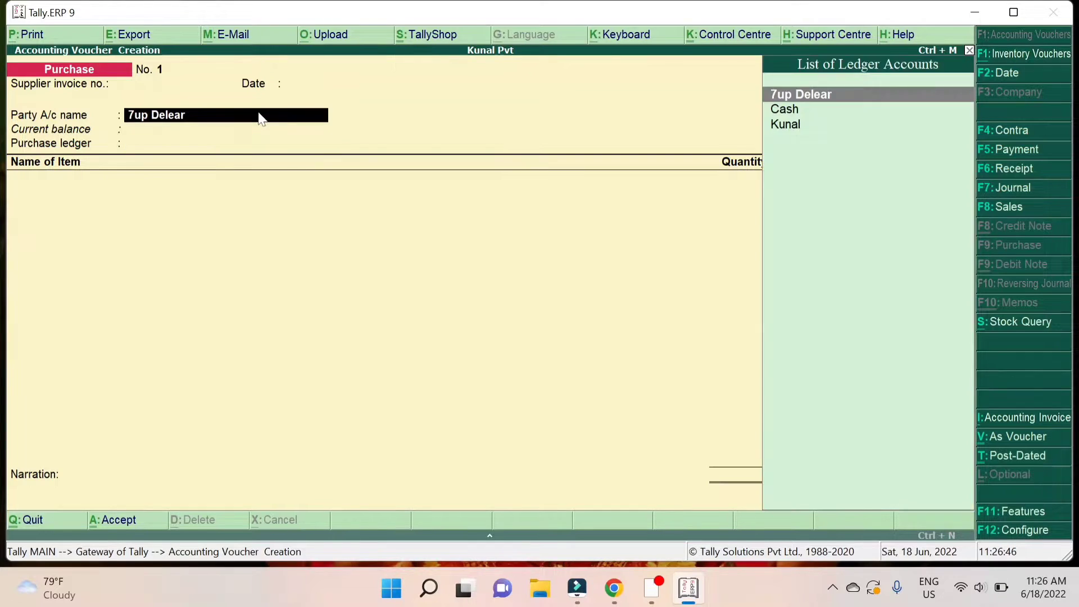
pyautogui.press('Return')
pyautogui.press('Return')
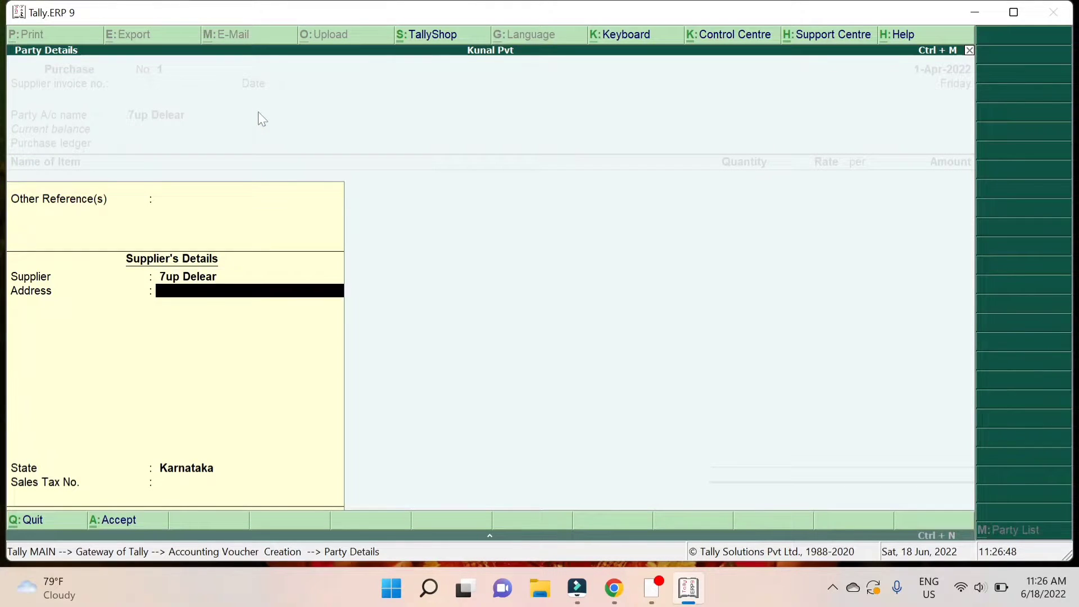
pyautogui.hotkey('ctrl', 'a')
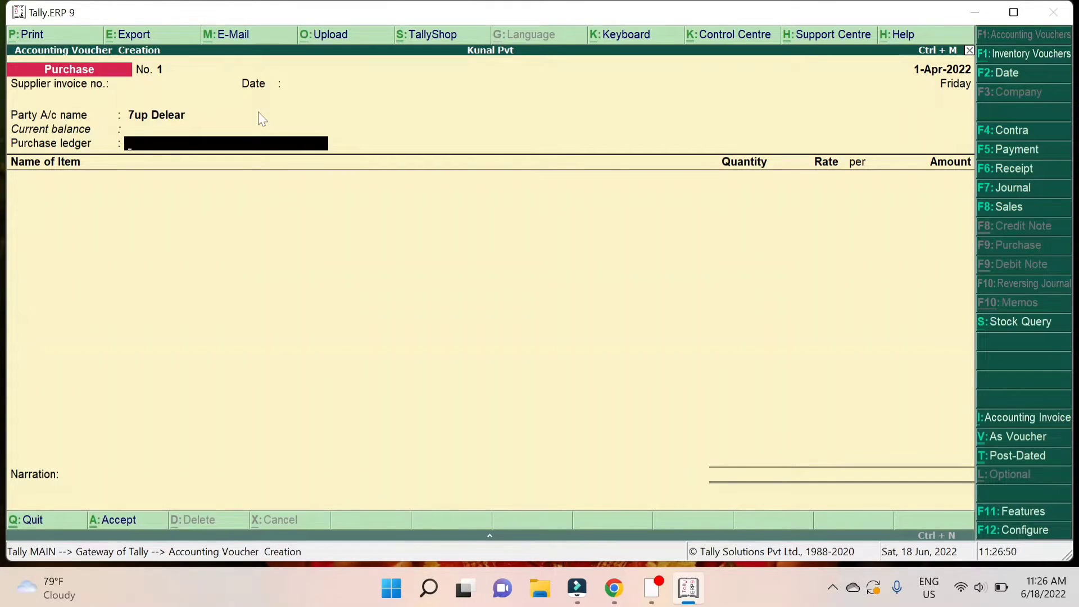
pyautogui.press('BackSpace')
pyautogui.press('Return')
pyautogui.hotkey('ctrl', 'a')
pyautogui.press('Escape')
pyautogui.press('y')
# Open the existing Purchase ledger for single-ledger alteration from Accounts Info
pyautogui.press('Down')
pyautogui.press('Up')
pyautogui.press('Return')
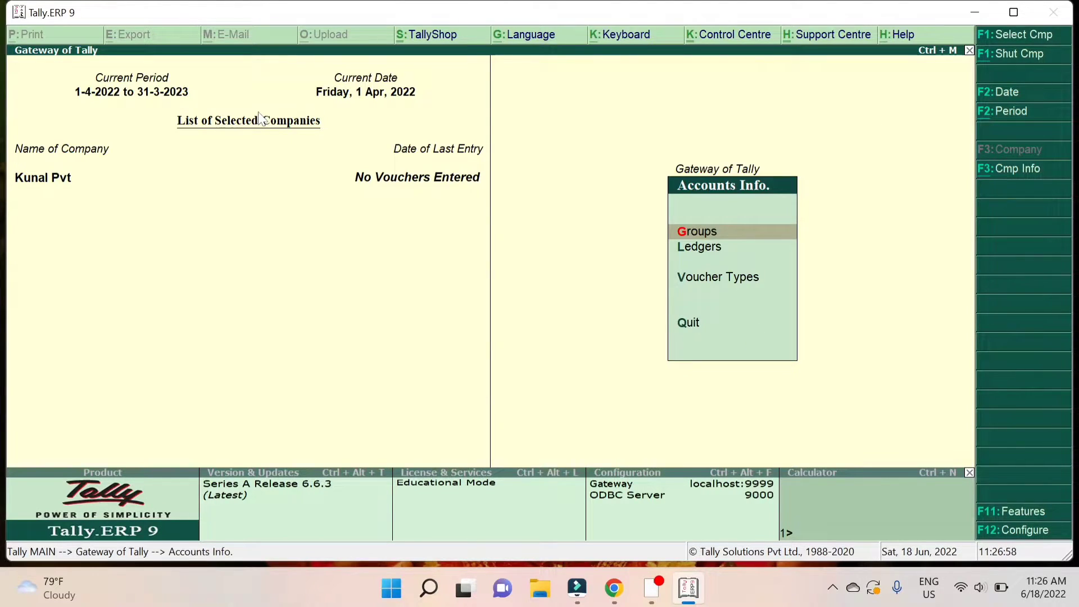
pyautogui.press('Down')
pyautogui.press('Return')
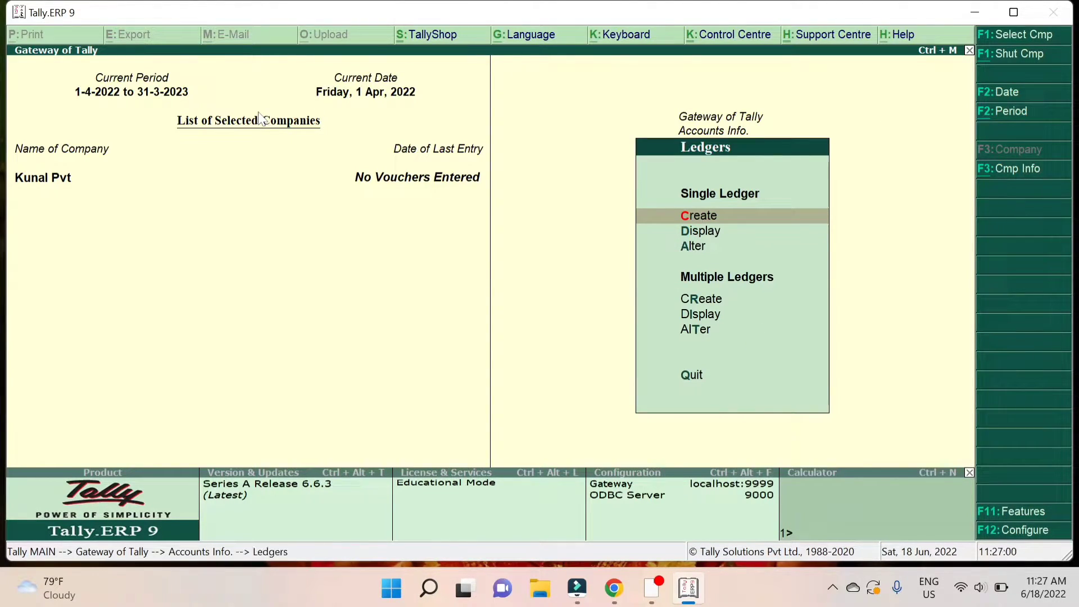
pyautogui.press('Down')
pyautogui.press('Down')
pyautogui.press('Return')
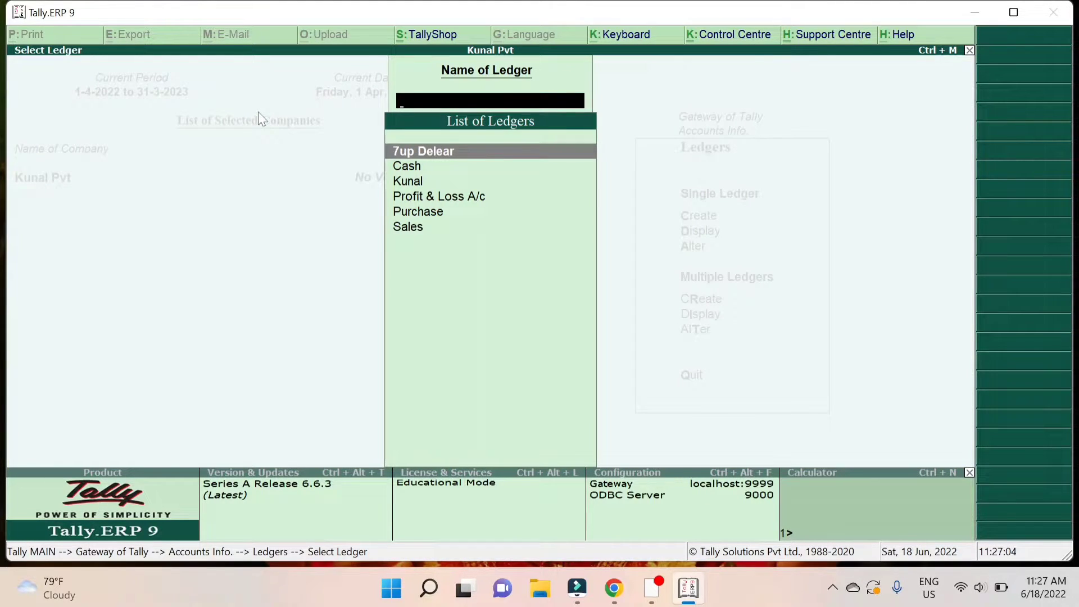
pyautogui.press('Down')
pyautogui.press('Down')
pyautogui.press('Down')
pyautogui.press('Down')
pyautogui.press('Return')
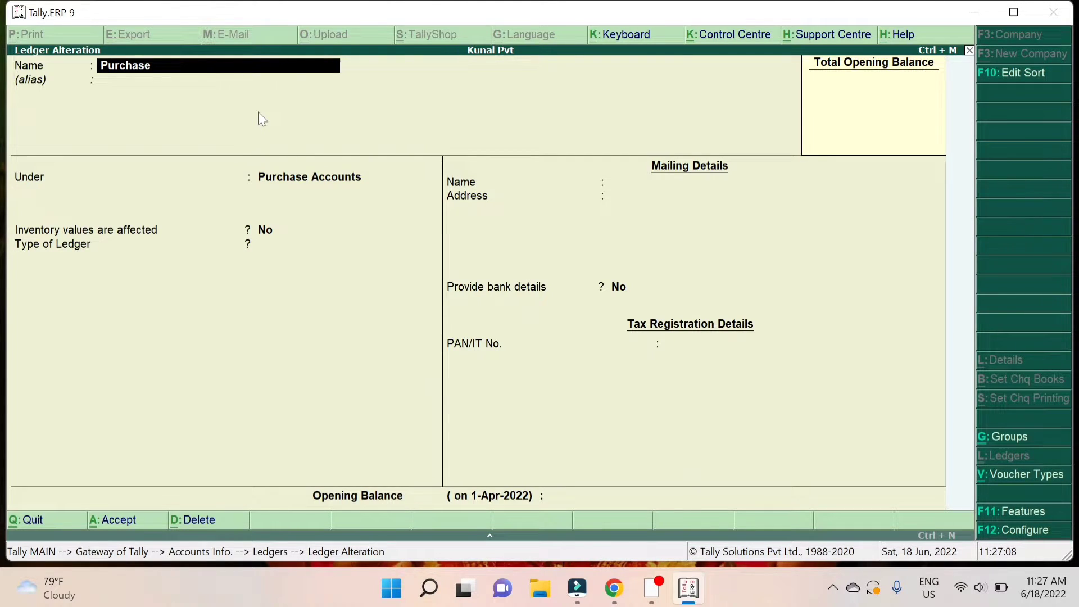
# Set inventory values affected to Yes for the Purchase ledger, choose Not Applicable as ledger type and save it
pyautogui.press('Return')
pyautogui.press('Return')
pyautogui.press('Return')
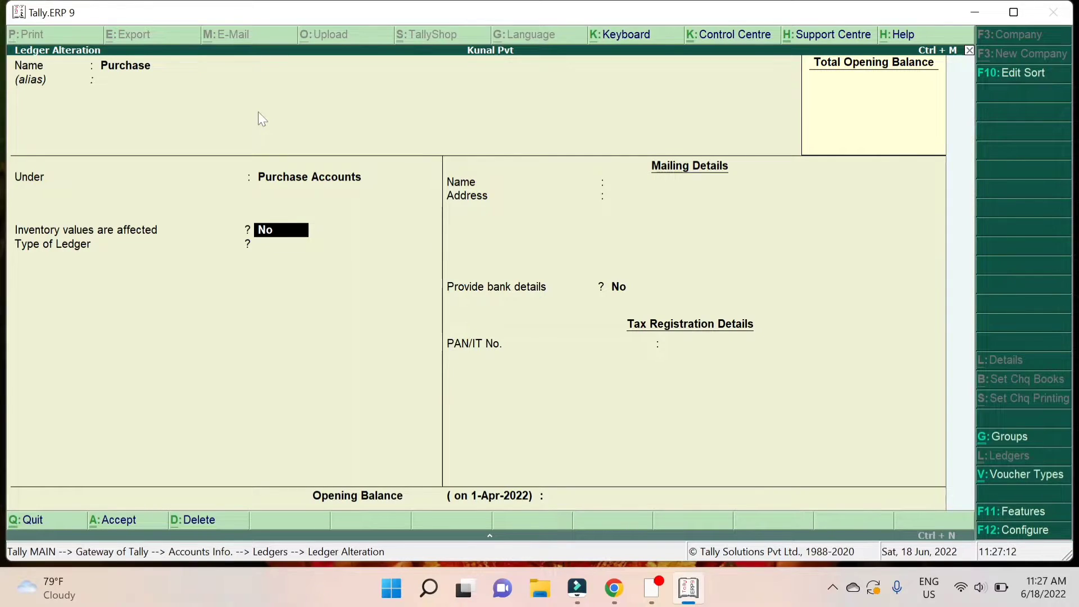
pyautogui.press('y')
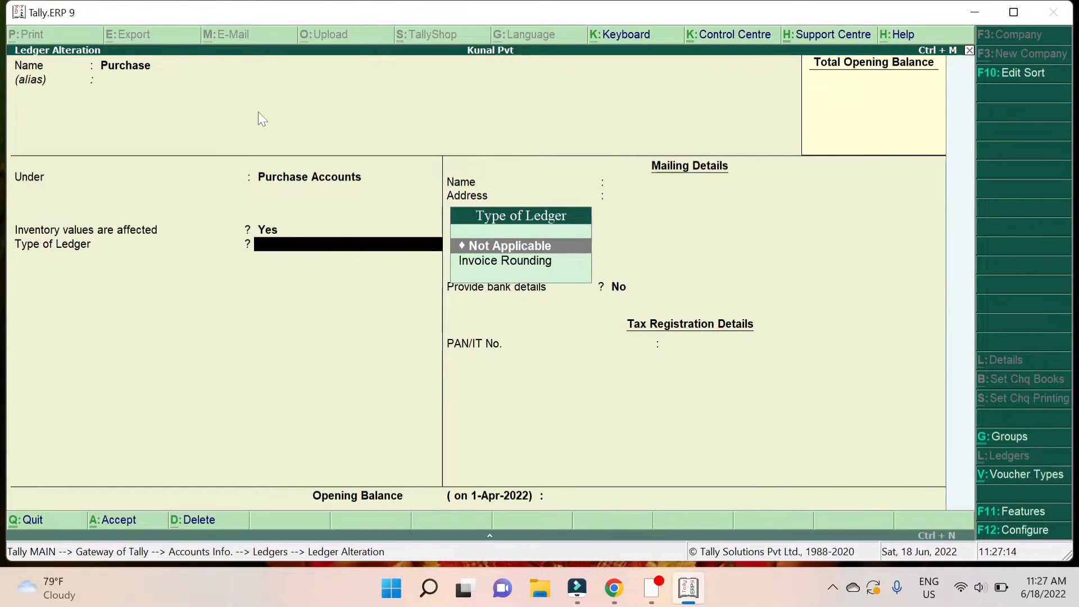
pyautogui.press('Return')
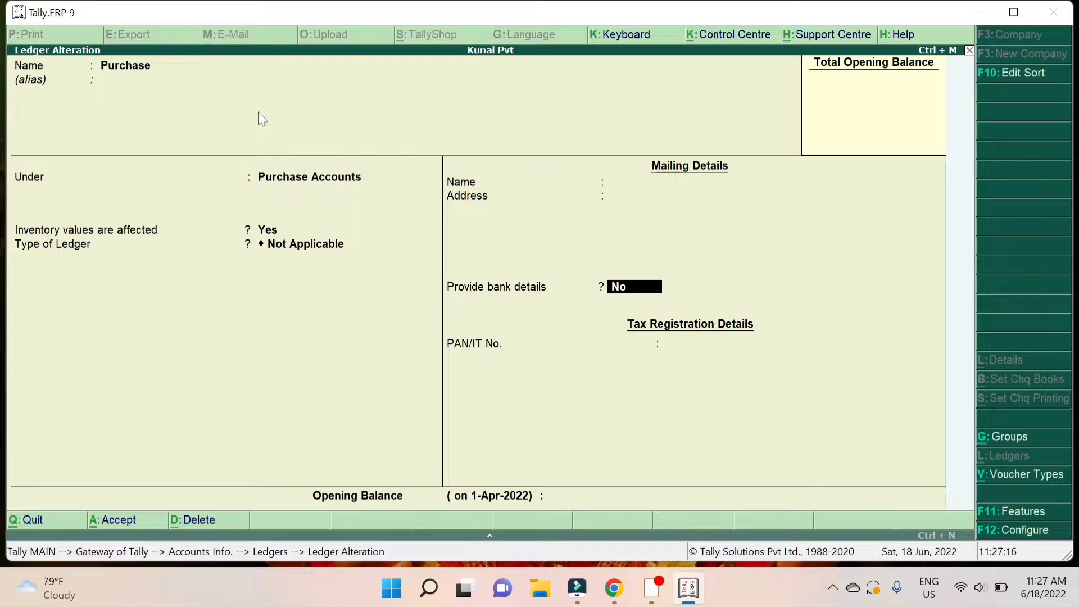
pyautogui.hotkey('ctrl', 'a')
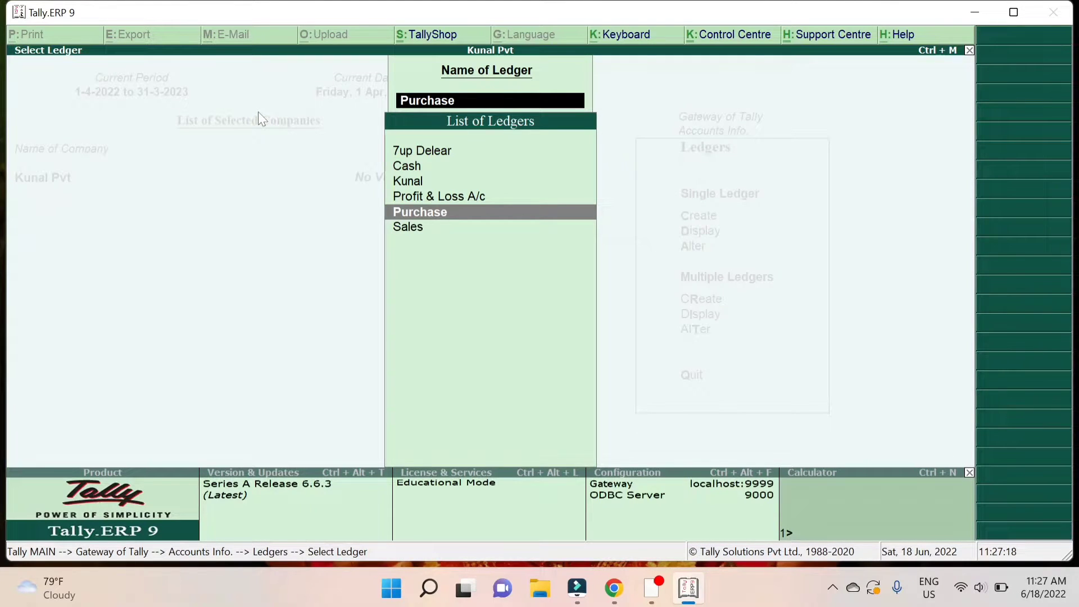
# Leave ledger alteration, return to the Gateway of Tally and start a new purchase voucher
pyautogui.press('Escape')
pyautogui.press('Escape')
pyautogui.press('Escape')
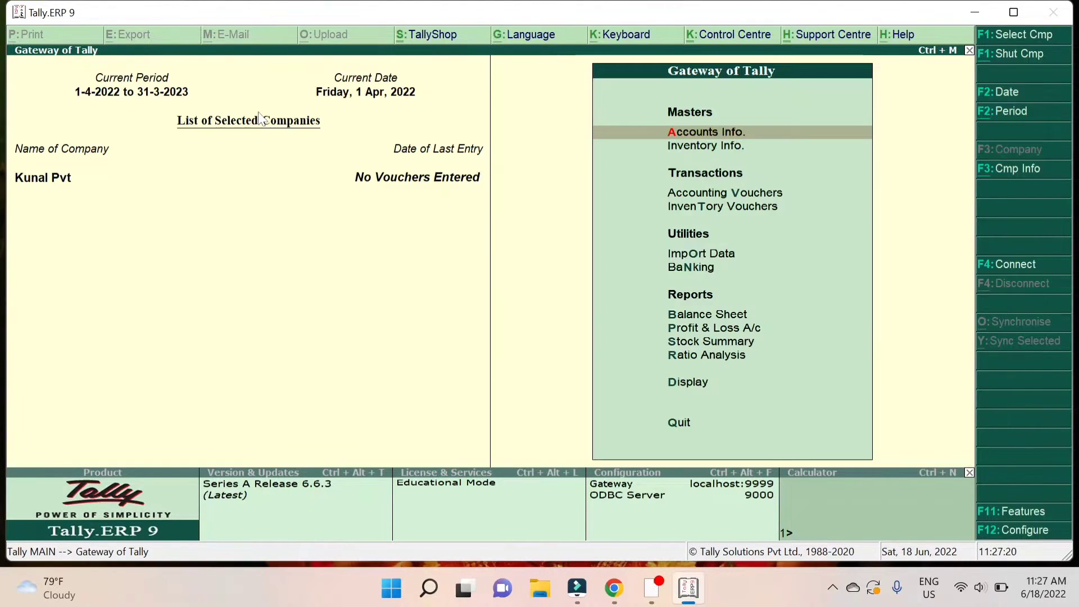
pyautogui.press('v')
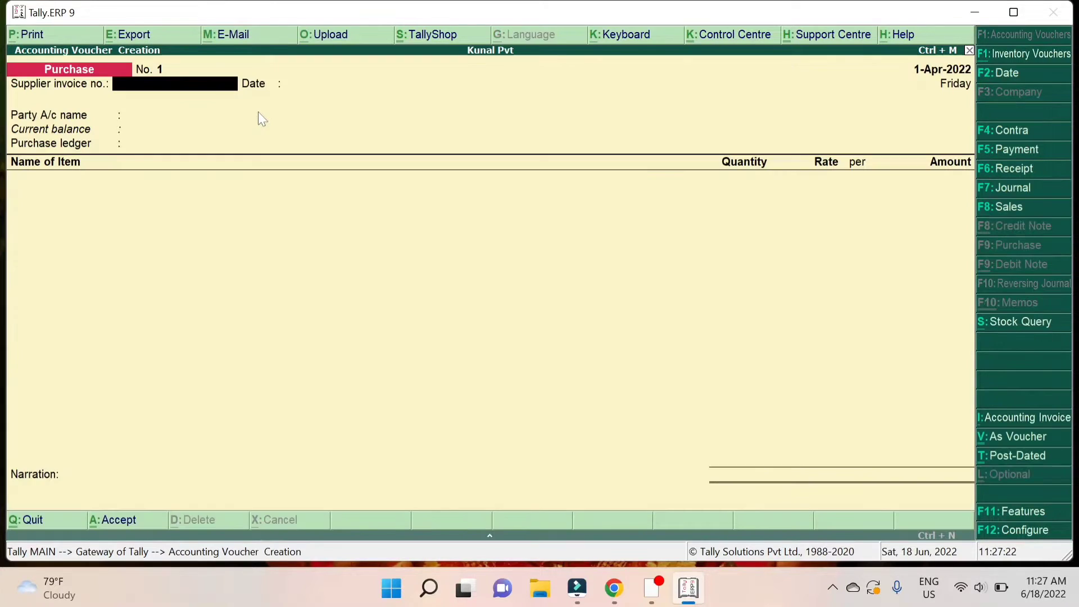
# Leave supplier invoice number and date blank, select 7up Delear as the party with its default details, and choose Purchase as purchase ledger
pyautogui.press('Return')
pyautogui.press('Return')
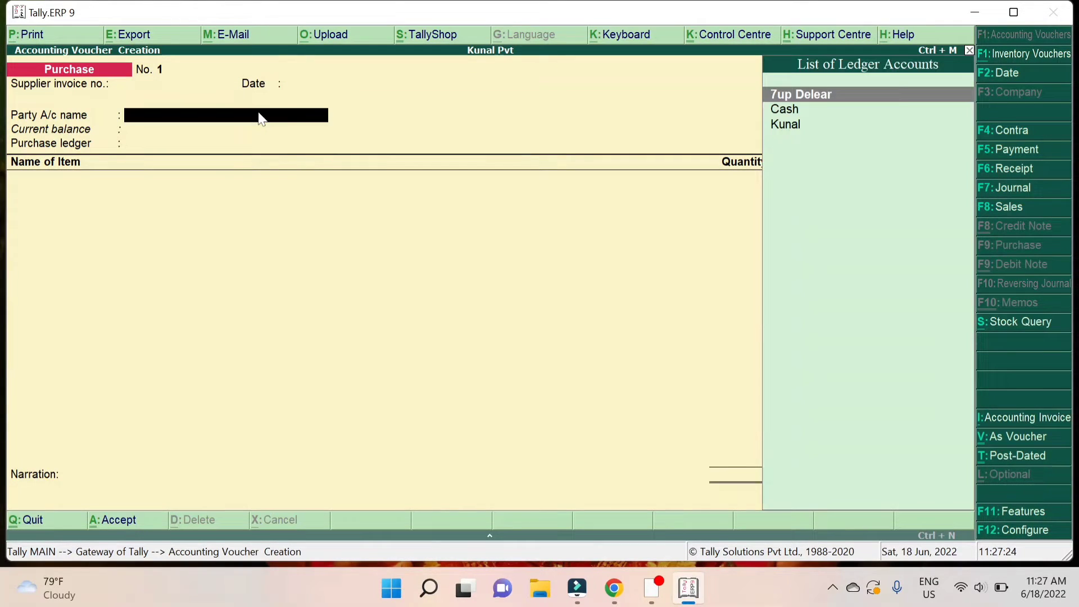
pyautogui.press('Return')
pyautogui.press('Return')
pyautogui.press('Return')
pyautogui.hotkey('ctrl', 'a')
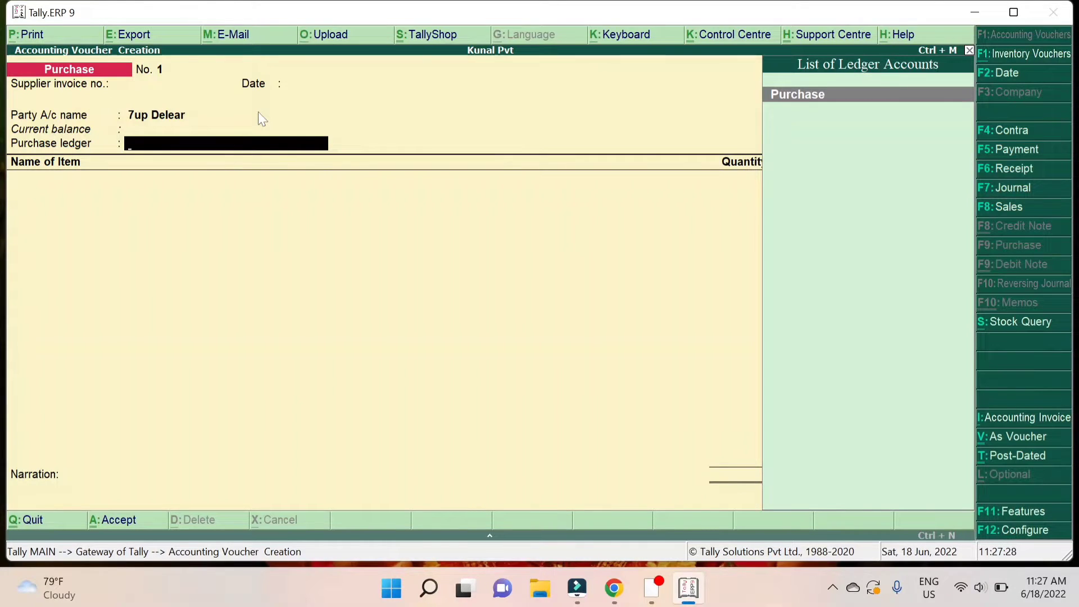
pyautogui.press('Return')
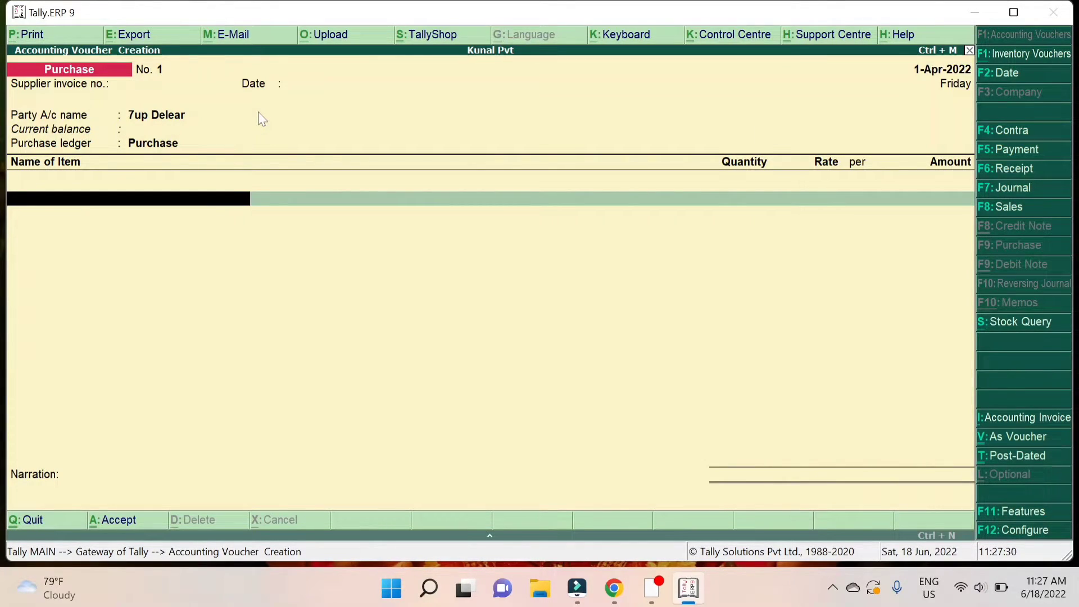
# Add the stock item 7up to the purchase voucher with quantity 100 ltr at a rate of 10 per ltr
pyautogui.press('Down')
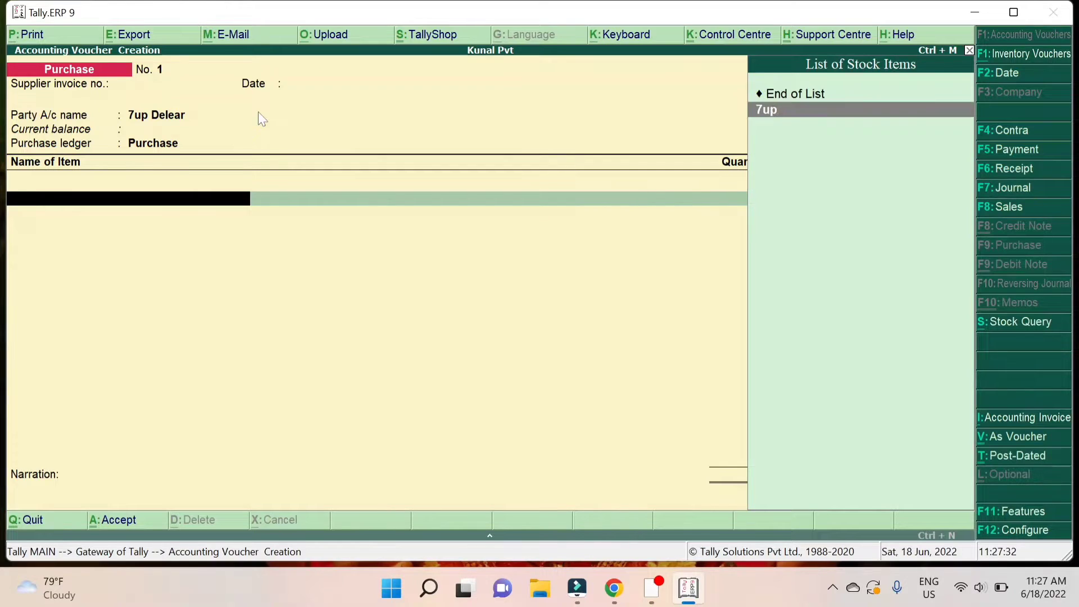
pyautogui.press('Return')
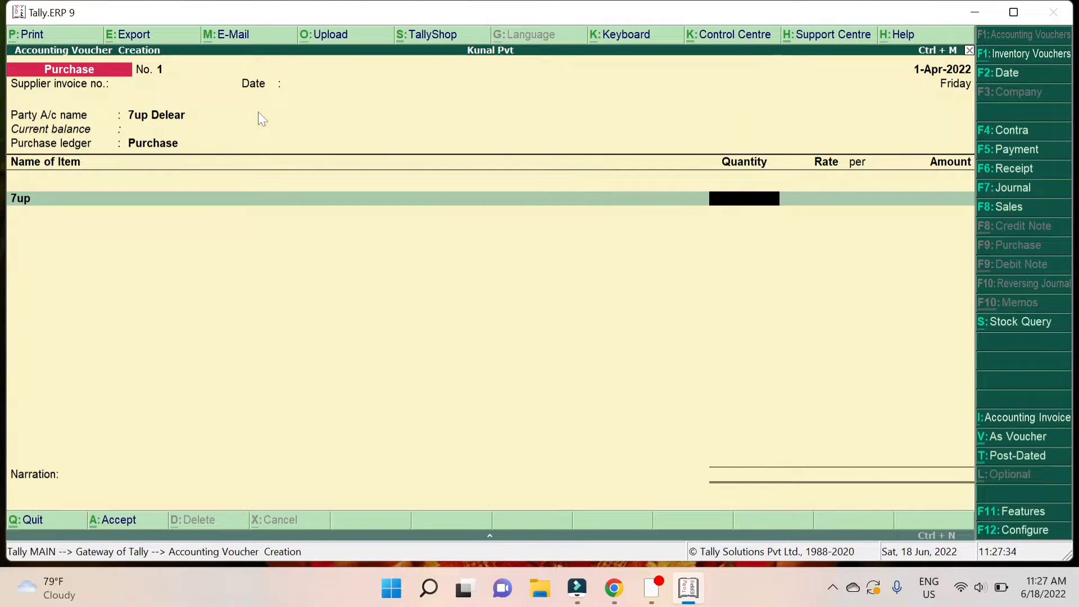
pyautogui.write('100')
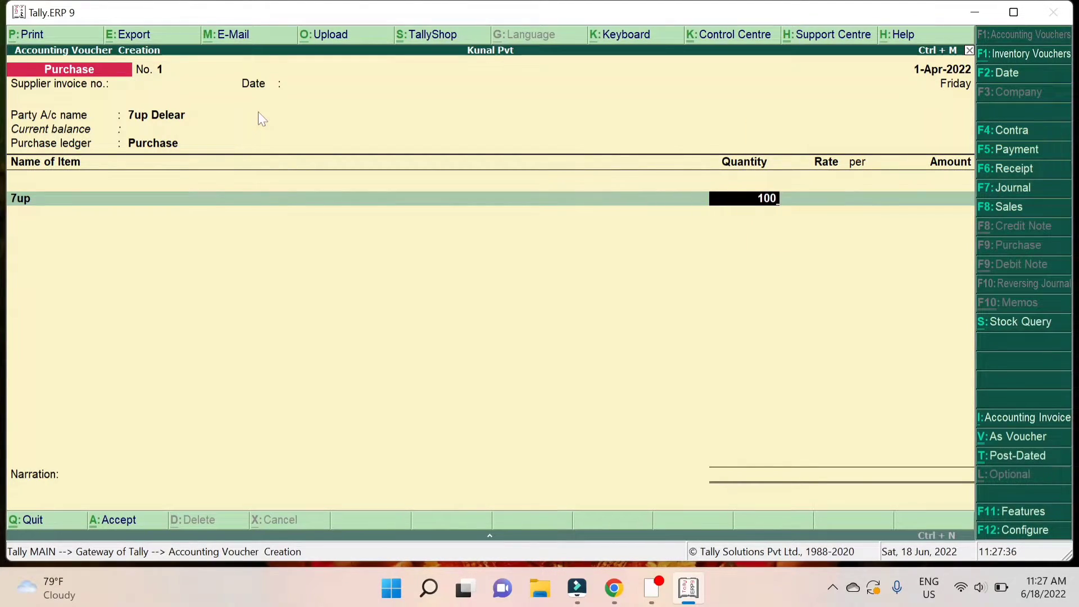
pyautogui.press('Return')
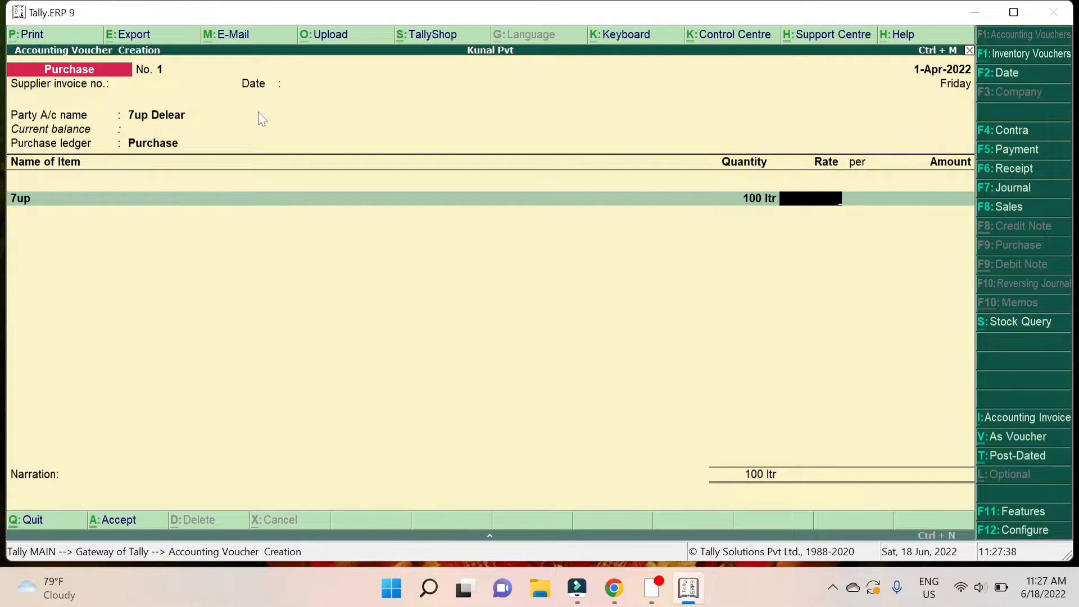
pyautogui.write('10')
pyautogui.press('Return')
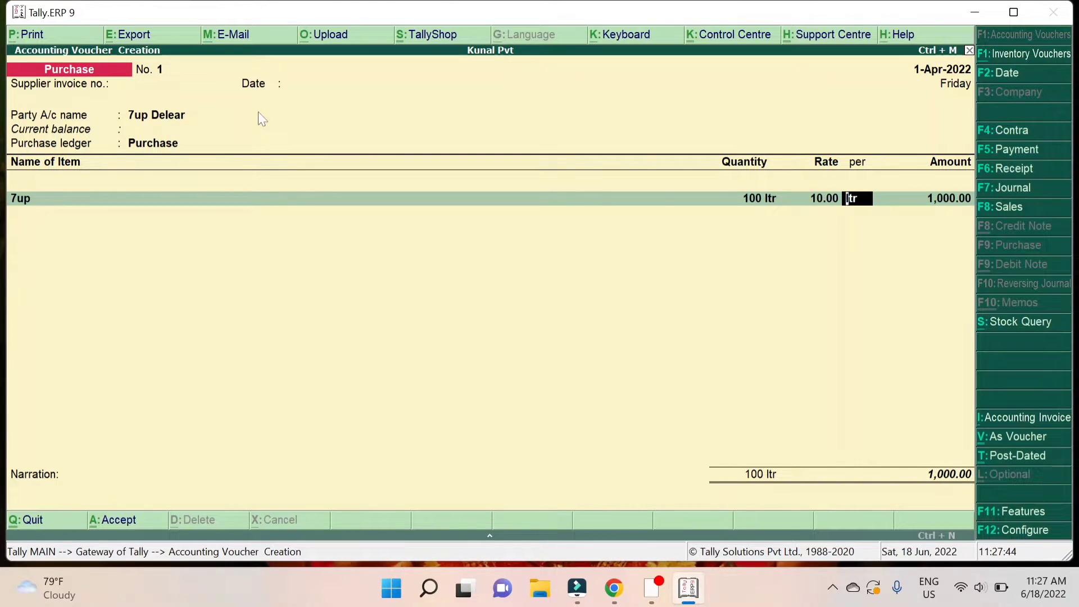
pyautogui.press('Return')
pyautogui.press('Return')
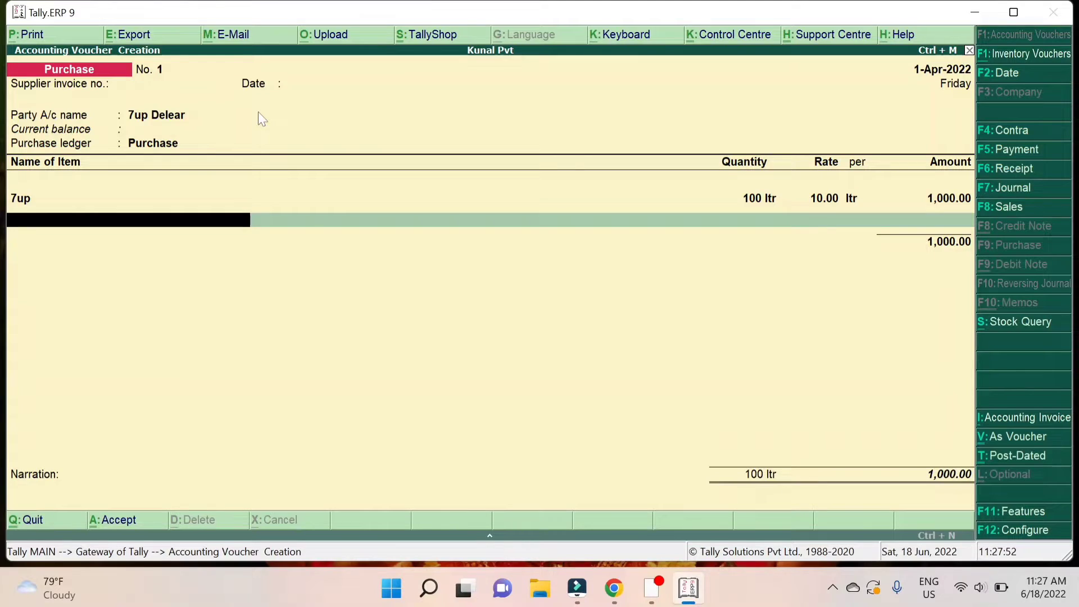
# Start creating a new stock item from the voucher's second item line, name it Pepsi and leave the alias blank
pyautogui.press('space')
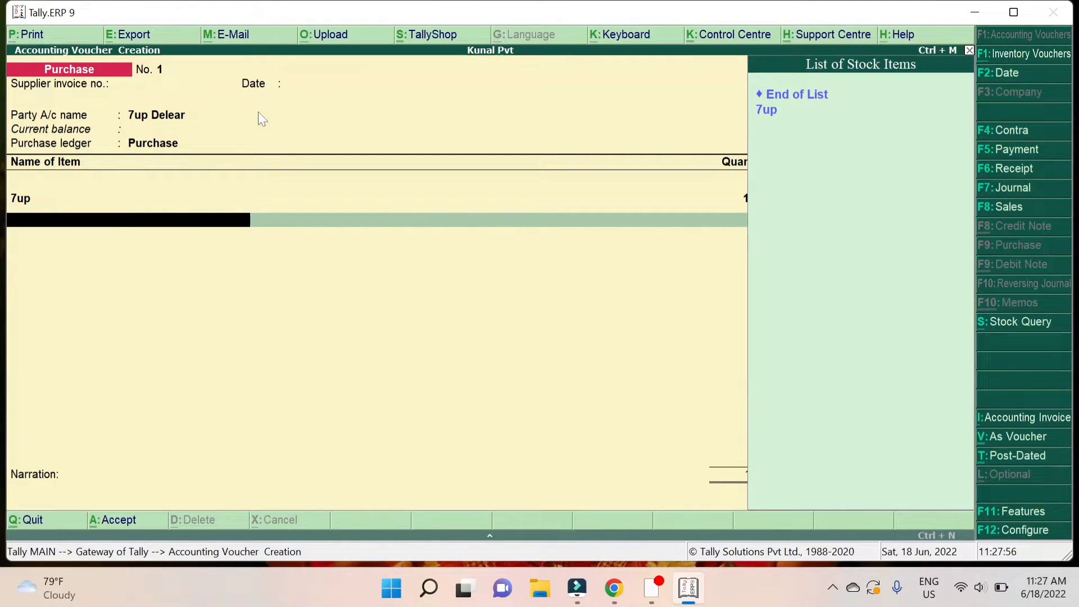
pyautogui.press('Down')
pyautogui.press('Down')
pyautogui.press('Up')
pyautogui.press('Down')
pyautogui.press('Up')
pyautogui.press('Down')
pyautogui.press('Up')
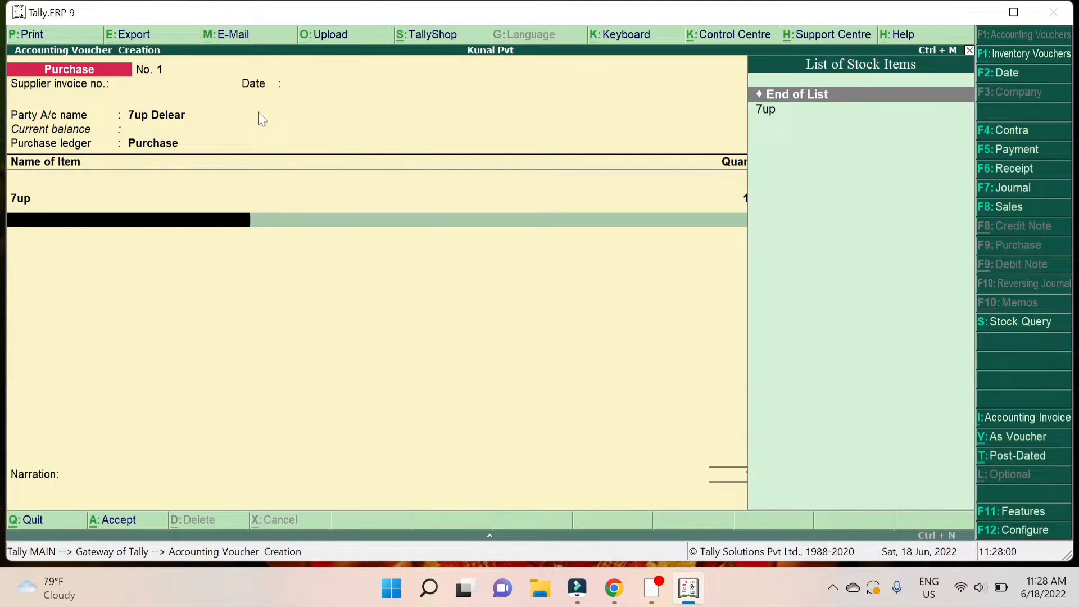
pyautogui.hotkey('alt', 'c')
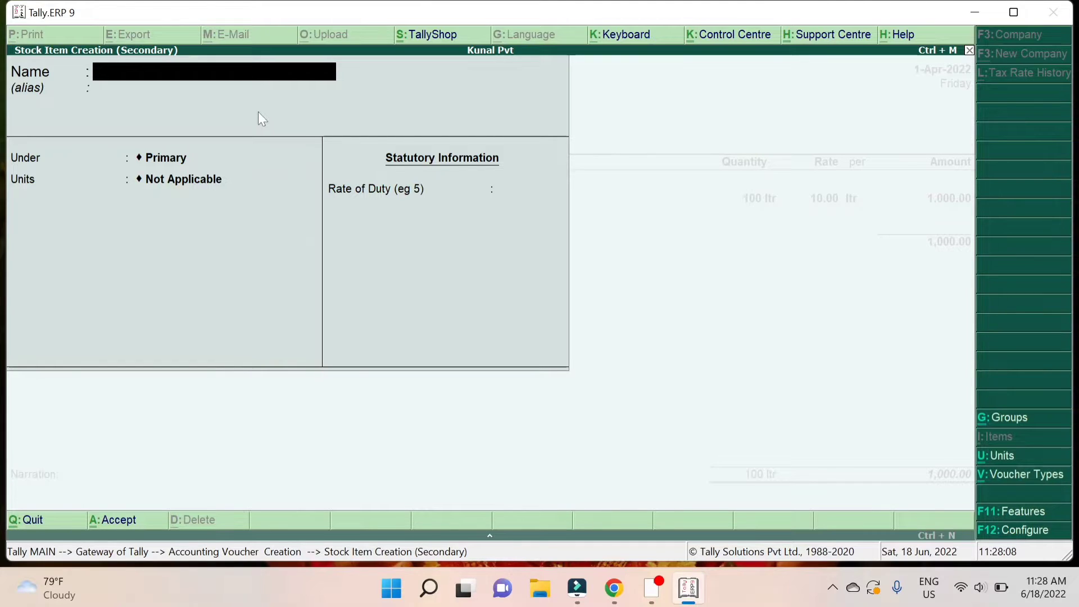
pyautogui.write('Pepsi')
pyautogui.press('Return')
pyautogui.press('Return')
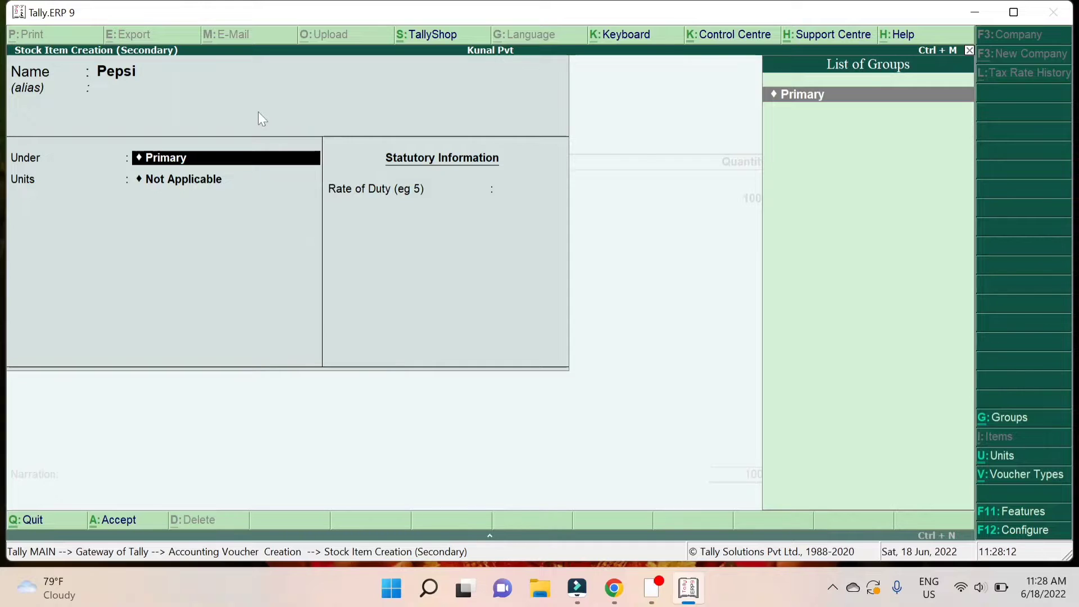
# Place the Pepsi item under Primary with ltr as its unit, keep the duty rate at 0 and save it
pyautogui.press('Return')
pyautogui.press('Down')
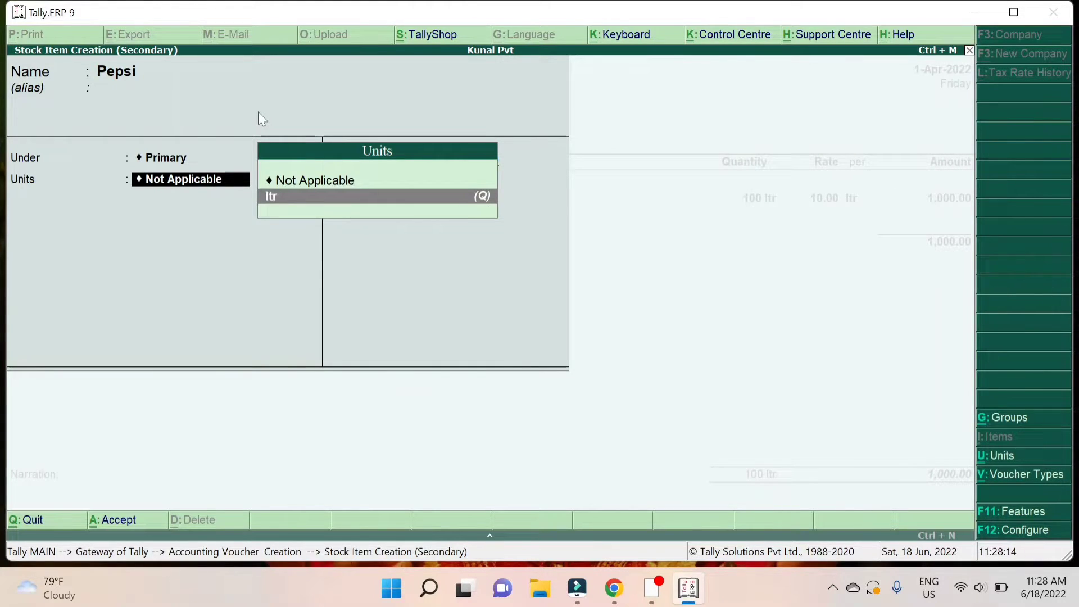
pyautogui.press('Return')
pyautogui.press('Return')
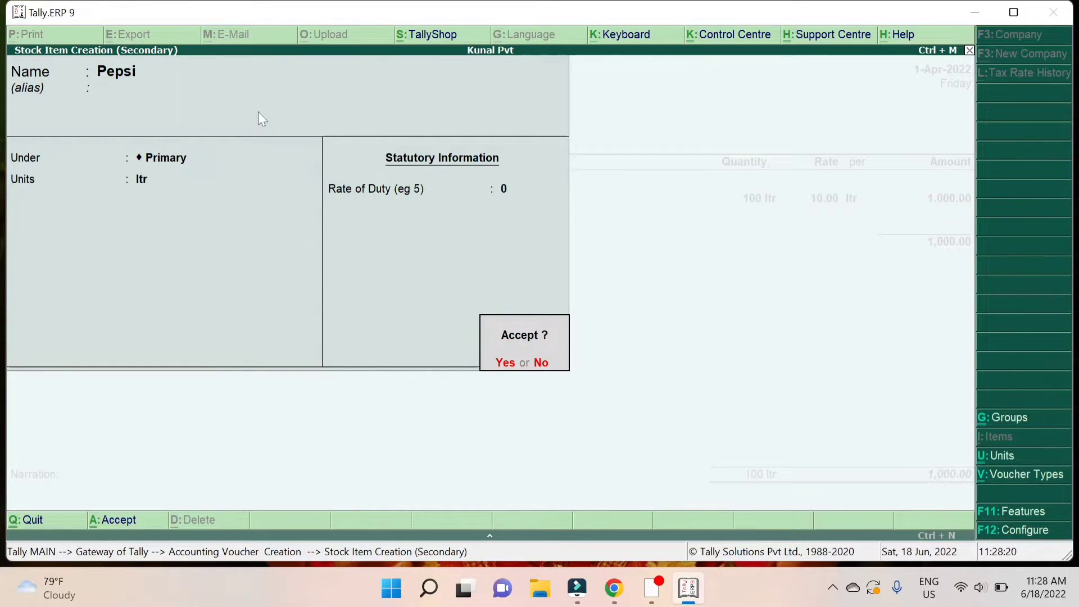
pyautogui.press('y')
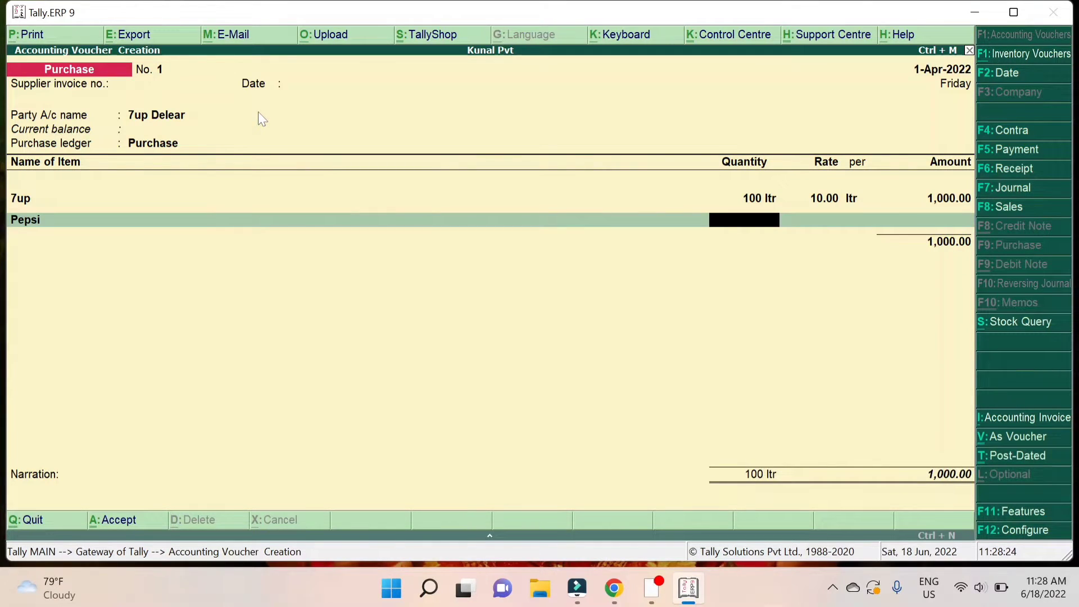
# Enter 100 ltr of Pepsi at a rate of 10 per ltr in the purchase voucher
pyautogui.write('100')
pyautogui.press('Return')
pyautogui.write('10')
pyautogui.press('Return')
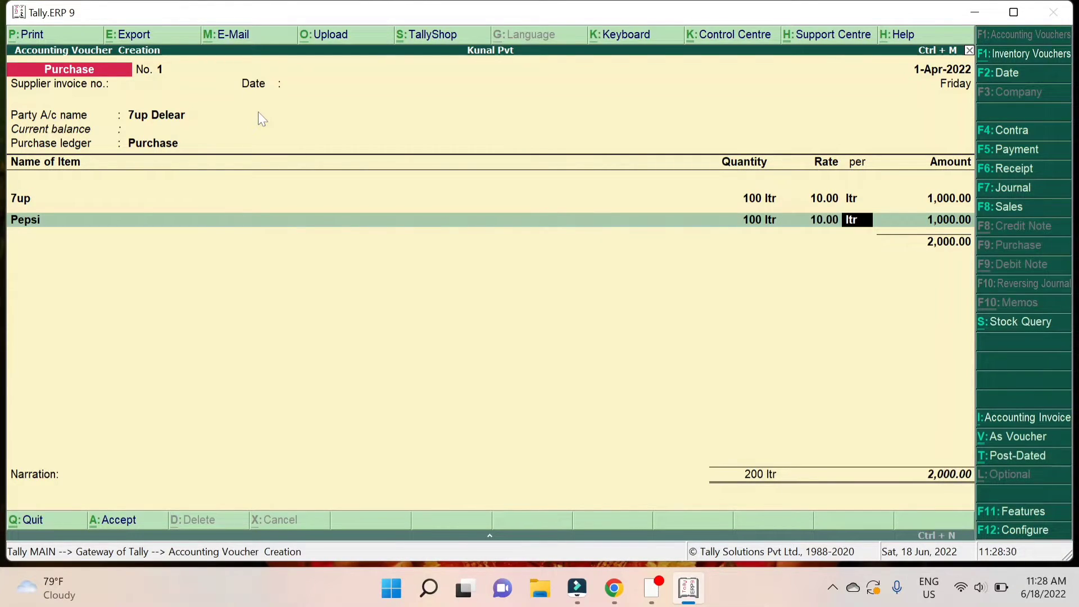
pyautogui.press('Return')
pyautogui.press('Return')
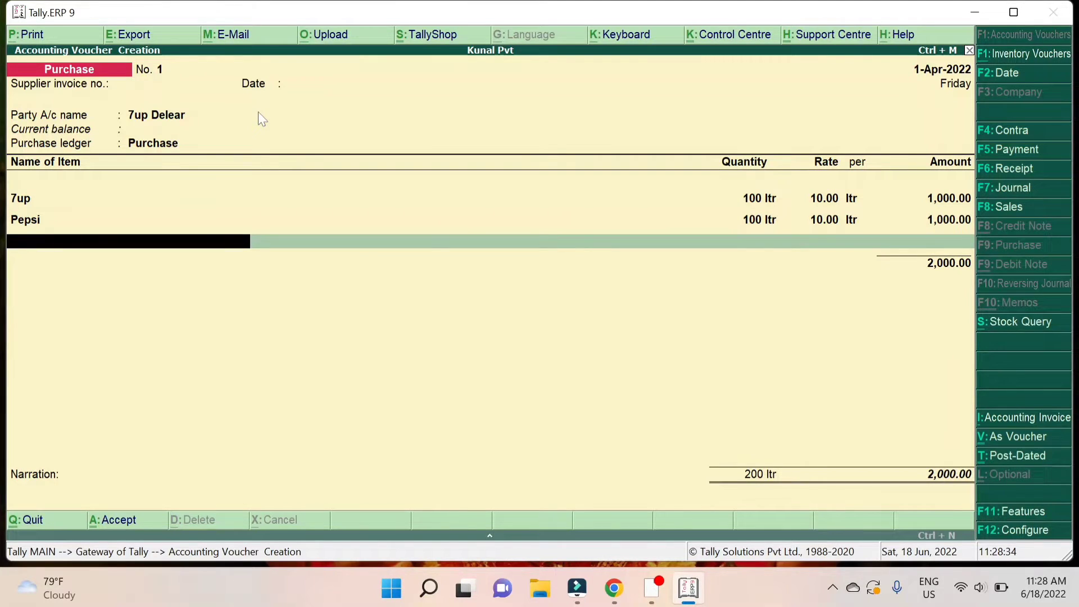
# End the item list, leave the narration blank and save the purchase voucher
pyautogui.press('Return')
pyautogui.press('Return')
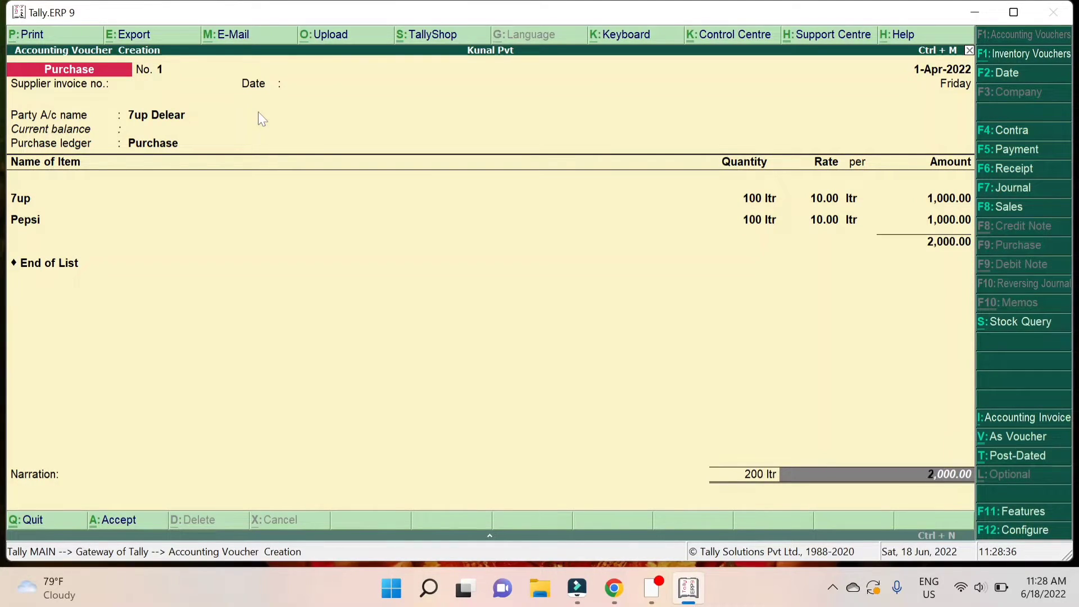
pyautogui.press('Return')
pyautogui.press('Return')
pyautogui.press('Return')
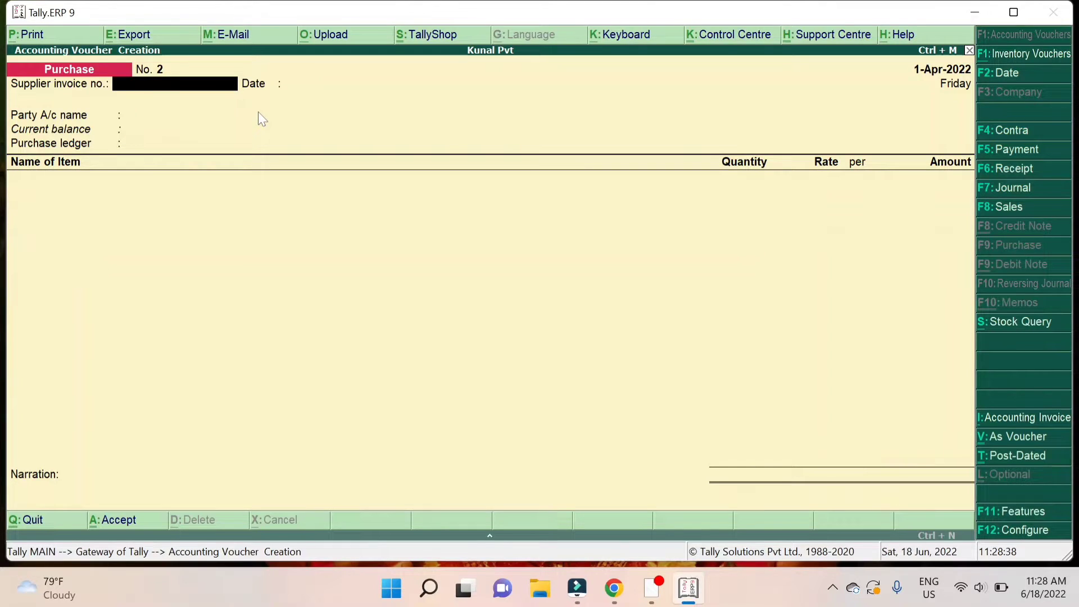
# Leave voucher creation and display the company's Statistics report from Statements of Accounts
pyautogui.press('Escape')
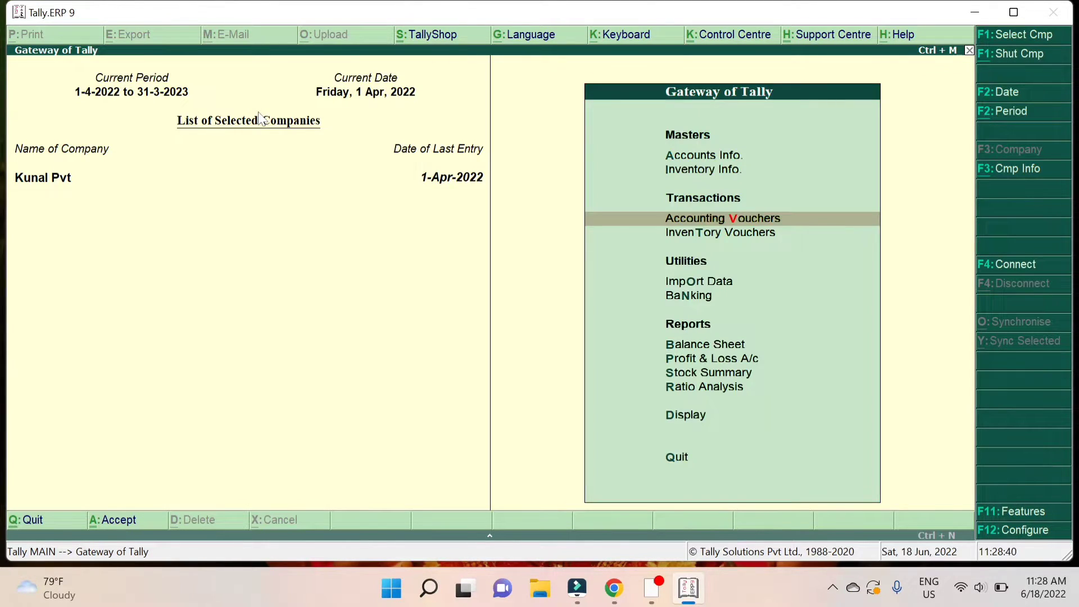
pyautogui.press('Escape')
pyautogui.press('Escape')
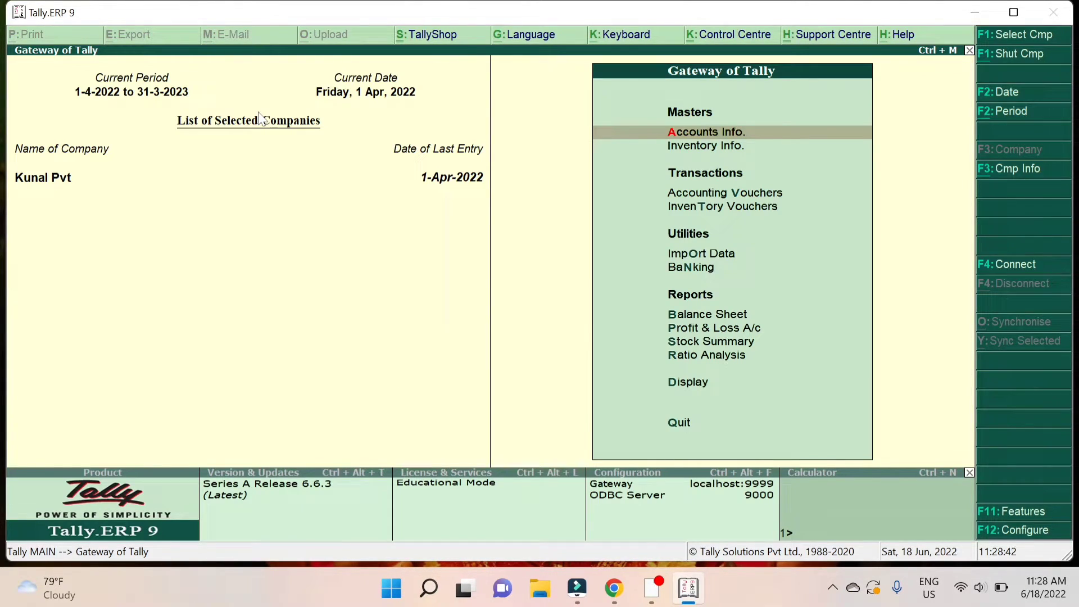
pyautogui.press('d')
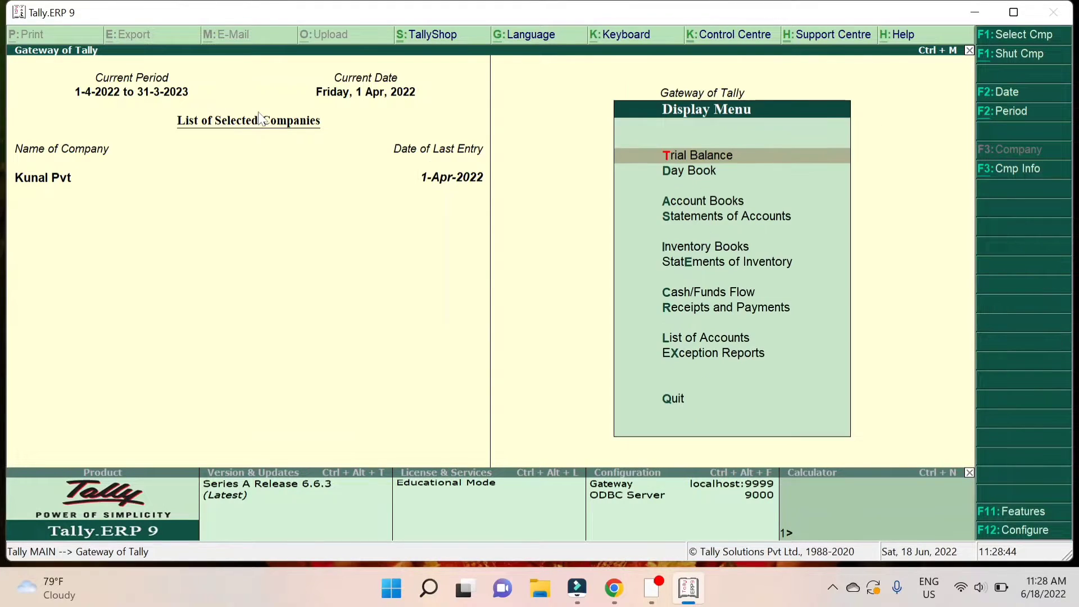
pyautogui.press('s')
pyautogui.press('Down')
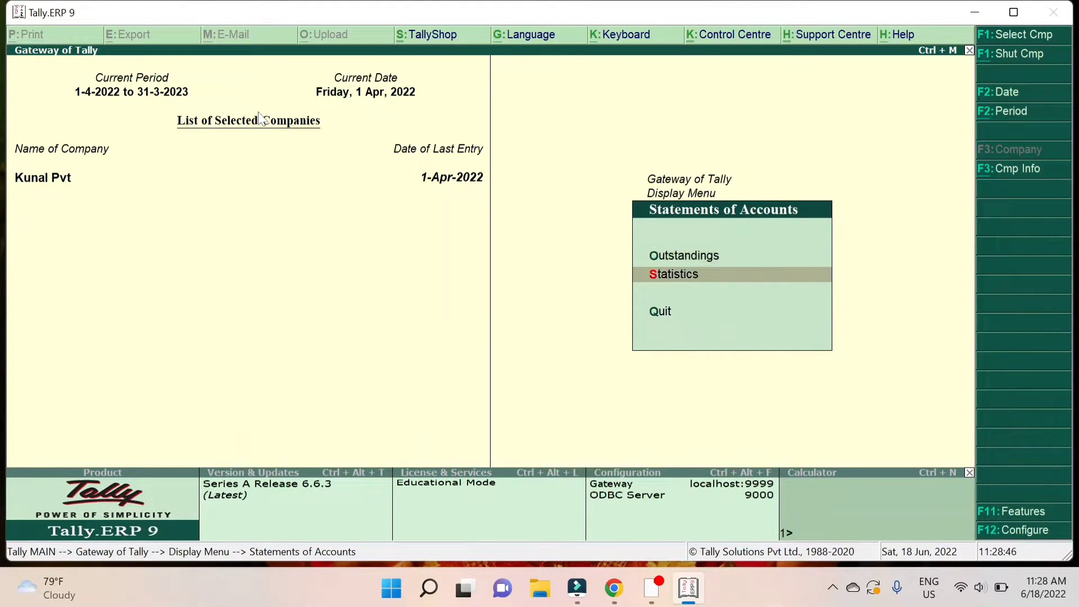
pyautogui.press('Return')
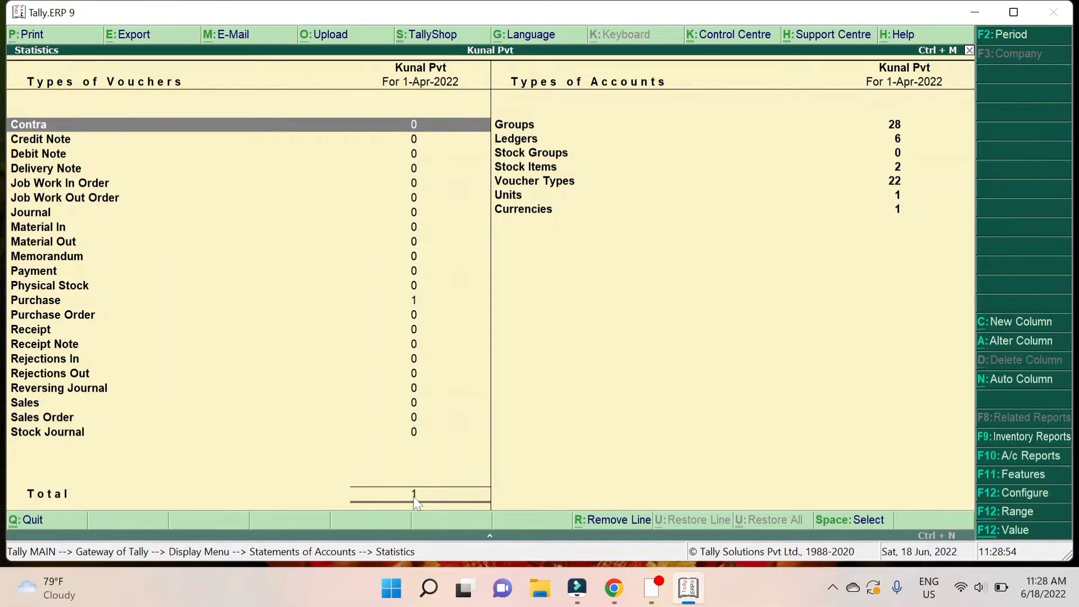
# Examine the monthly register of Purchase vouchers from the Statistics report, and return to the Gateway of Tally
pyautogui.click(409, 303)
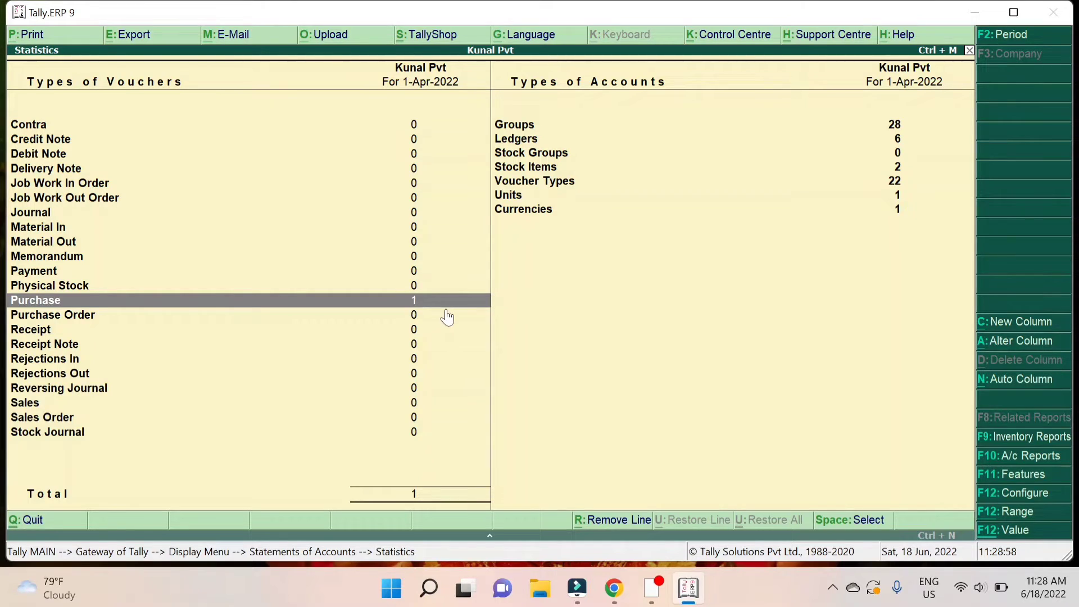
pyautogui.press('Return')
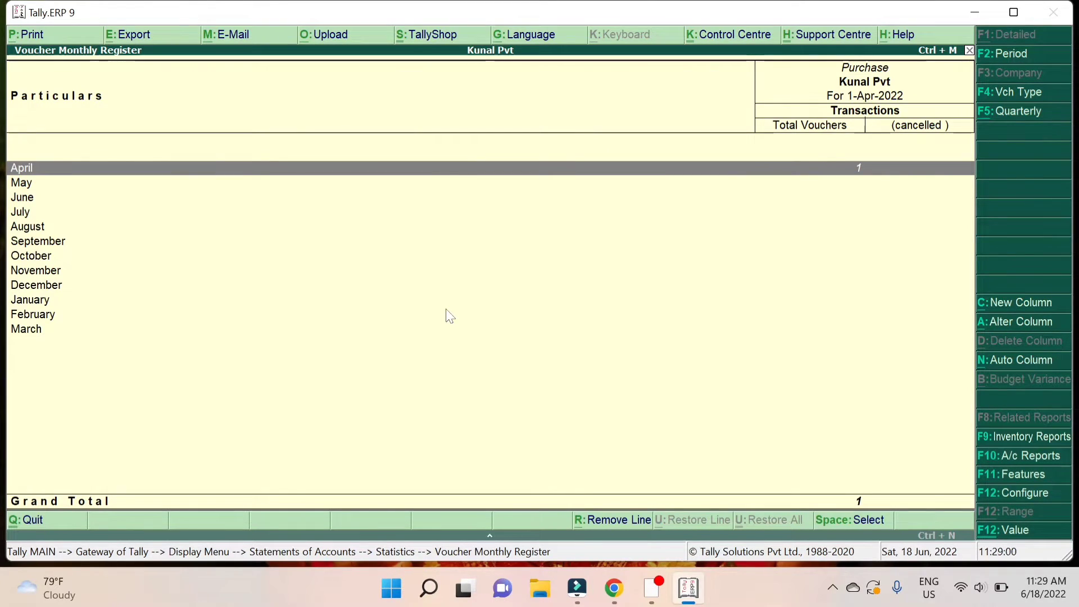
pyautogui.press('Escape')
pyautogui.press('Escape')
pyautogui.press('Escape')
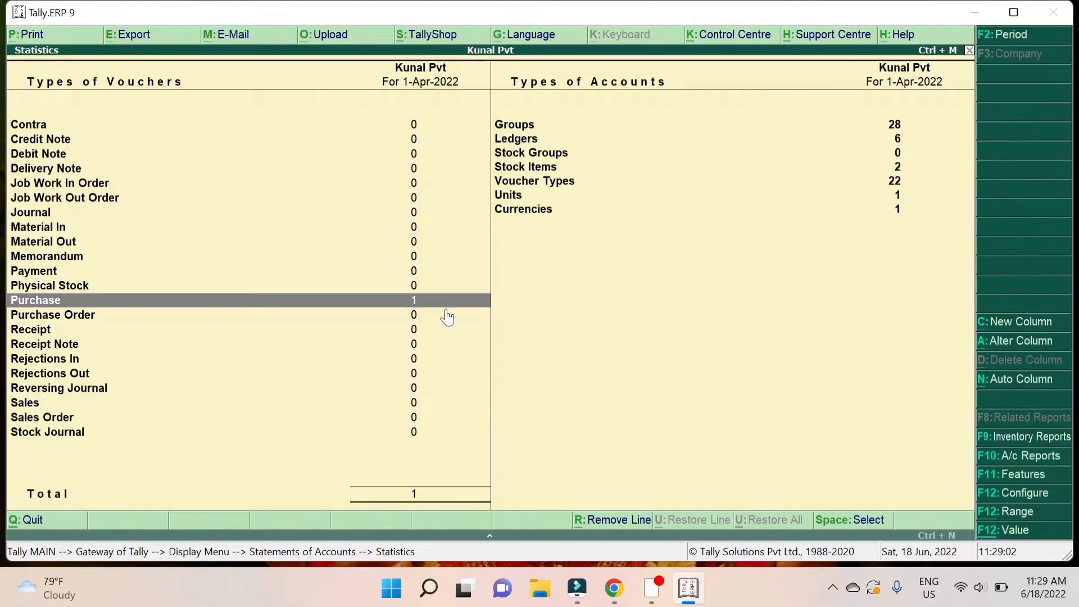
pyautogui.press('Escape')
pyautogui.press('Escape')
pyautogui.press('Escape')
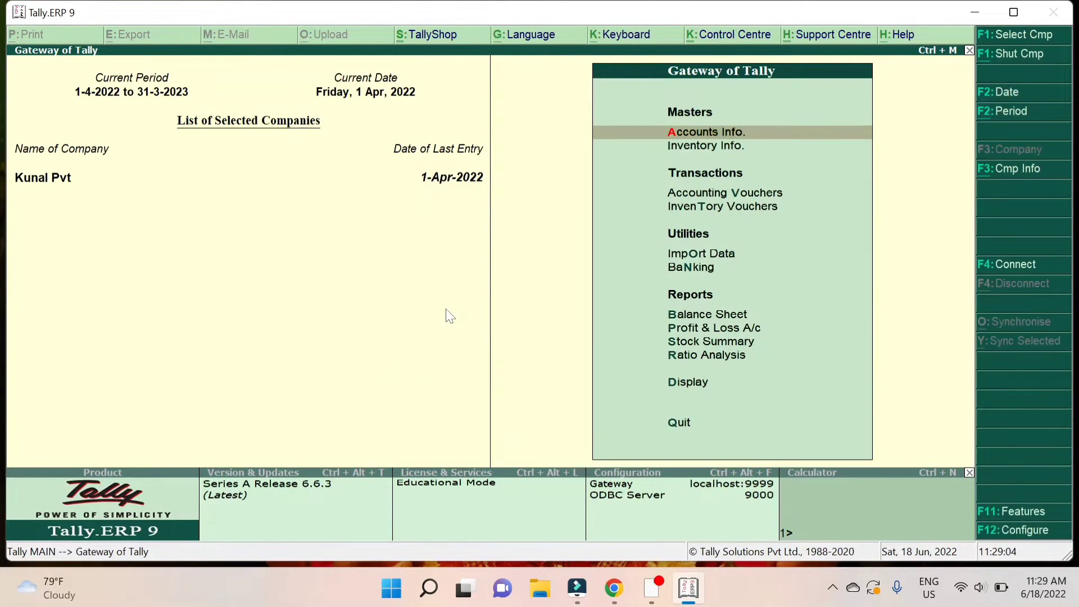
# Examine the Purchase Register in Account Books and return to the Gateway of Tally
pyautogui.press('d')
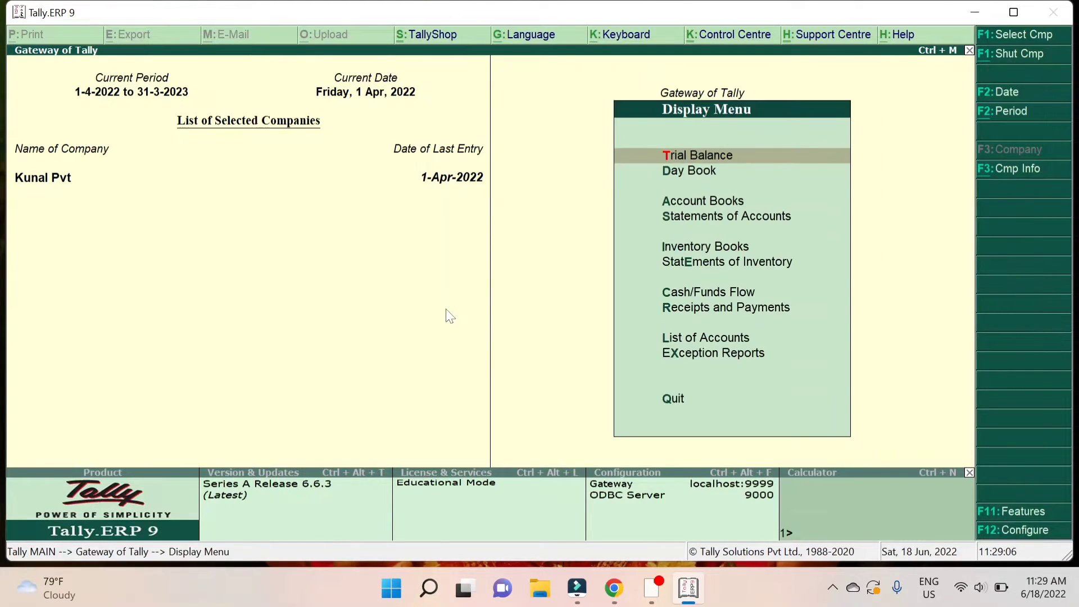
pyautogui.press('a')
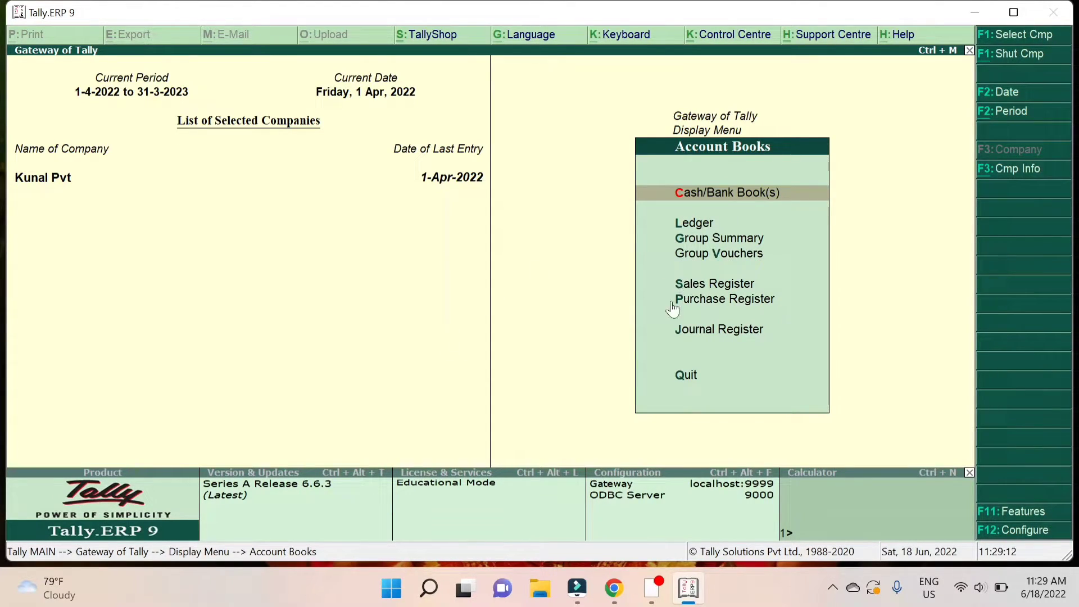
pyautogui.click(716, 303)
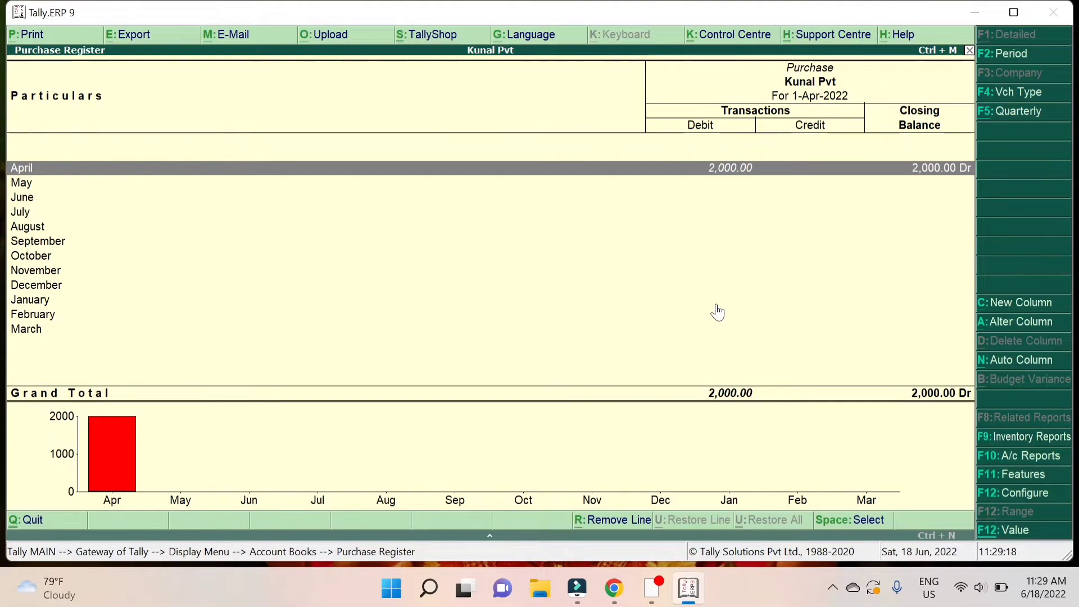
pyautogui.press('Escape')
pyautogui.press('Escape')
pyautogui.press('Escape')
pyautogui.press('Escape')
pyautogui.press('Escape')
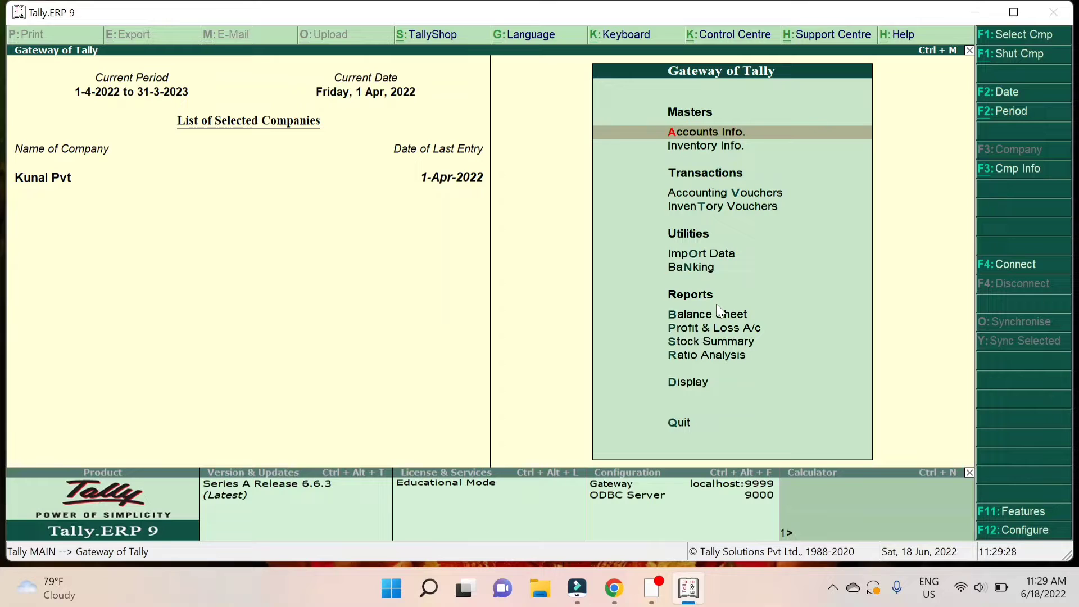
# Start a new sales voucher from Accounting Vouchers and leave its reference number blank
pyautogui.press('Down')
pyautogui.press('Down')
pyautogui.press('Down')
pyautogui.press('Up')
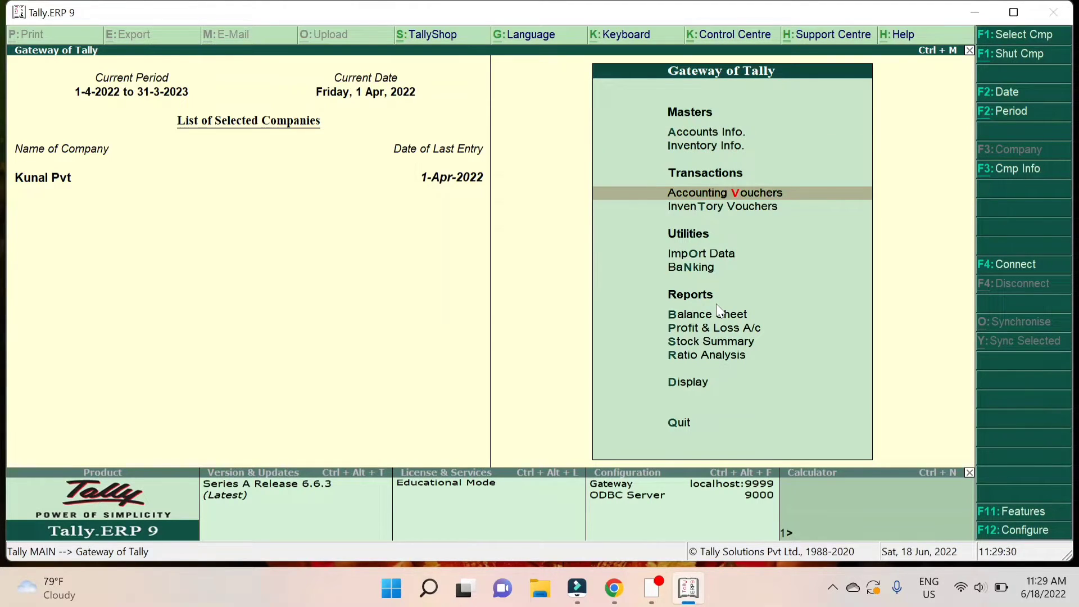
pyautogui.press('Return')
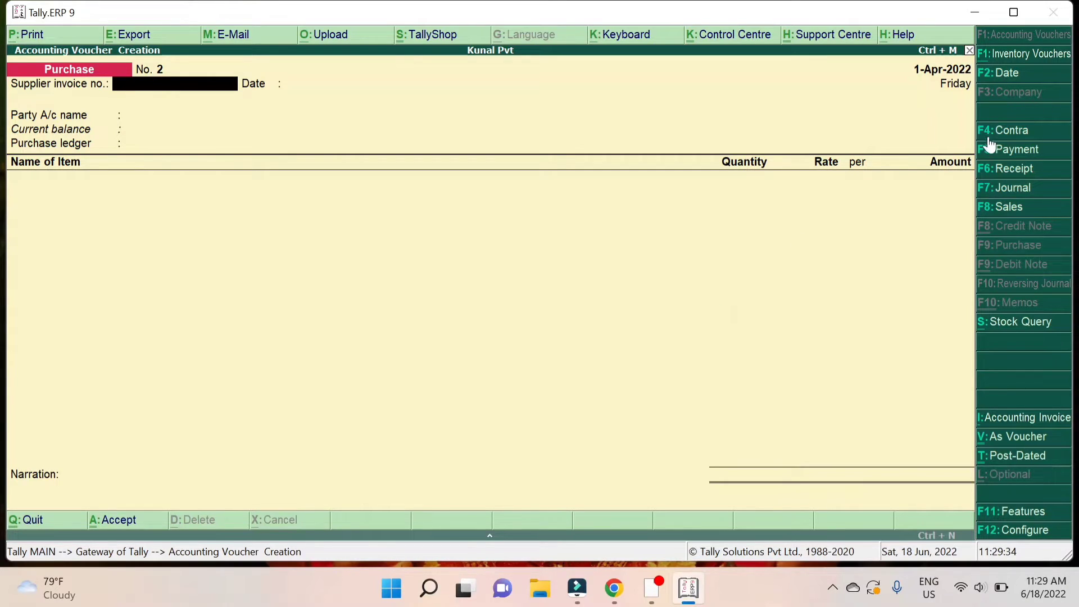
pyautogui.click(1010, 210)
pyautogui.press('Return')
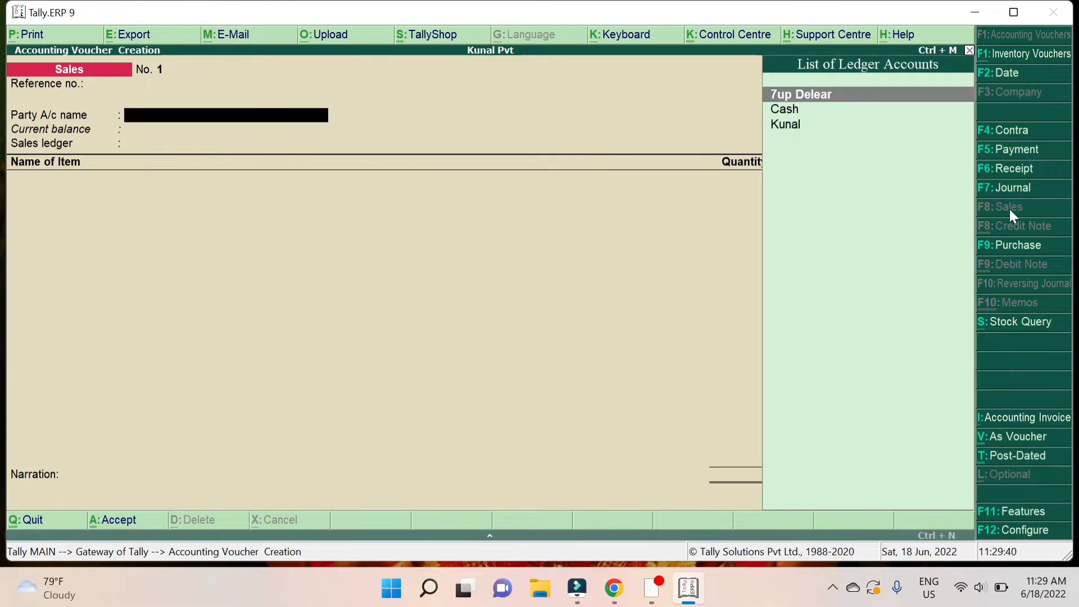
# Set the sales voucher's party account to the customer's ledger and accept the party details with despatch and order fields blank
pyautogui.press('Down')
pyautogui.press('Down')
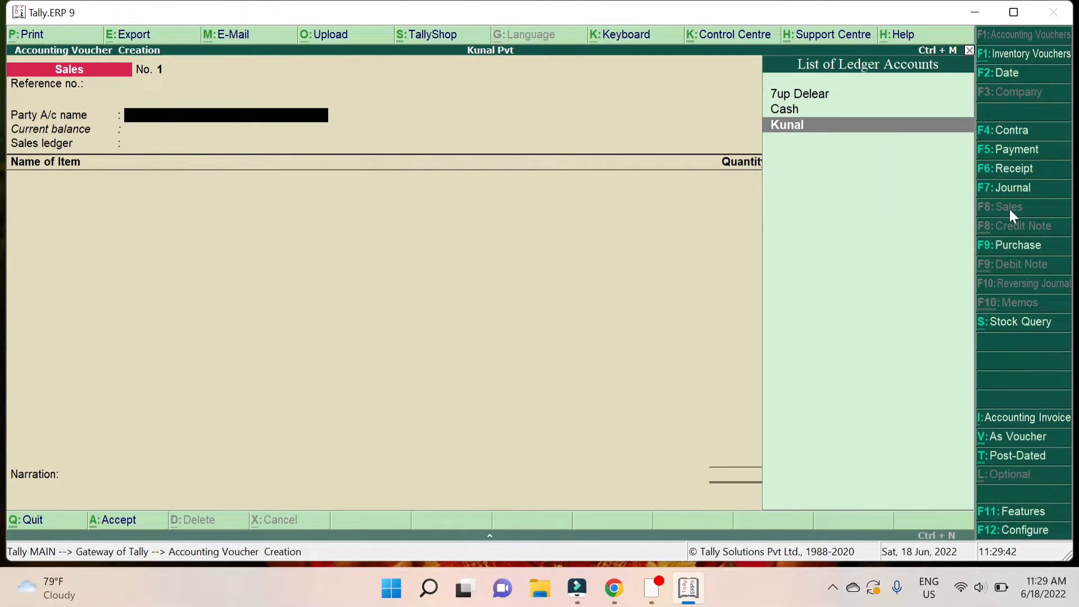
pyautogui.press('Return')
pyautogui.press('Return')
pyautogui.press('Return')
pyautogui.press('Return')
pyautogui.press('Return')
pyautogui.press('Return')
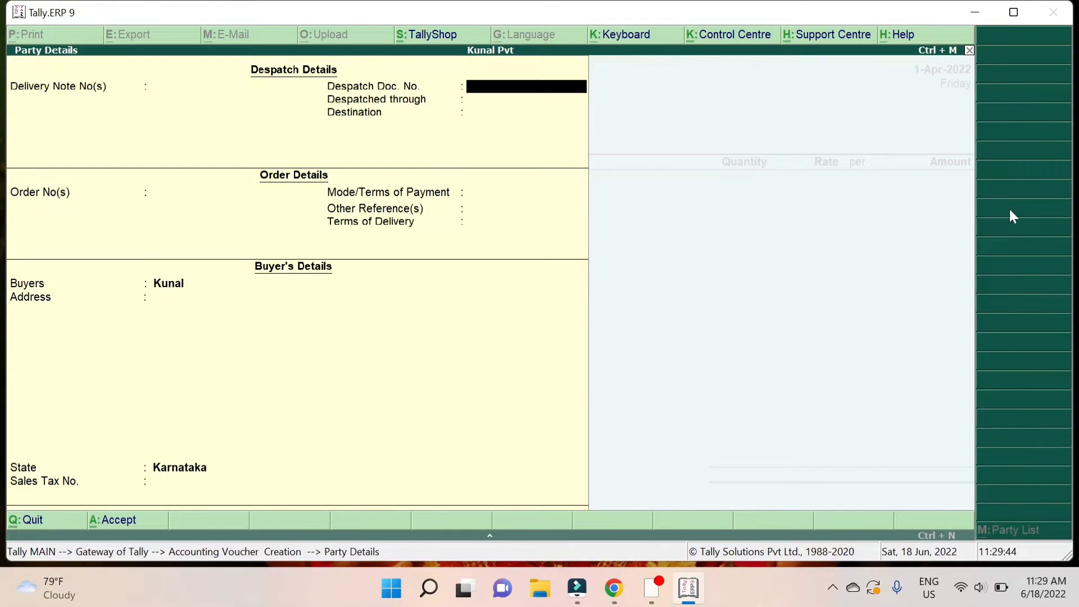
pyautogui.press('Return')
pyautogui.press('Return')
pyautogui.press('Return')
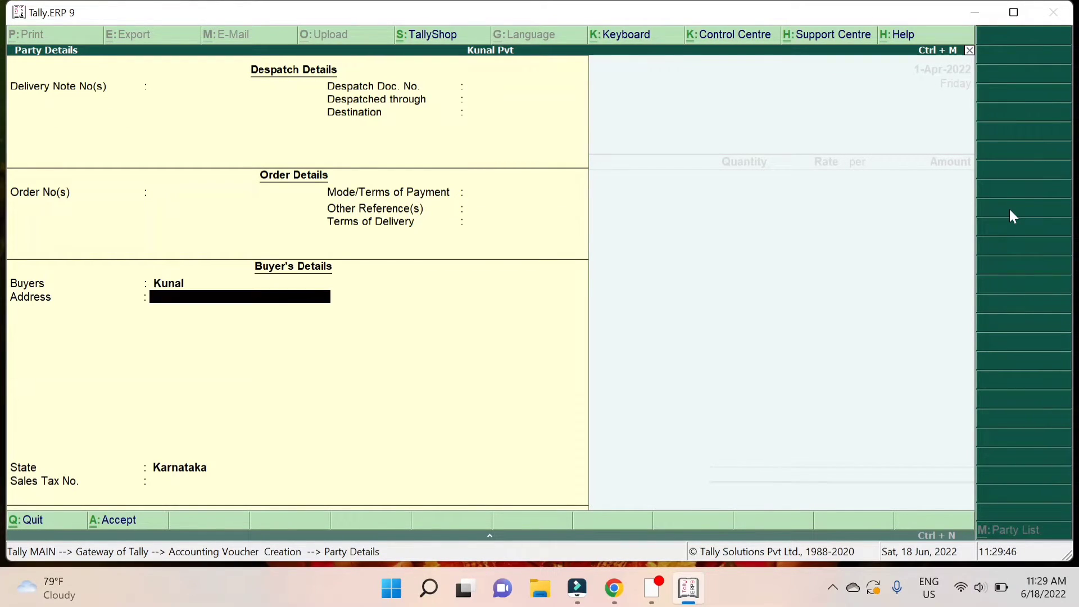
pyautogui.press('Return')
pyautogui.press('Return')
pyautogui.press('Return')
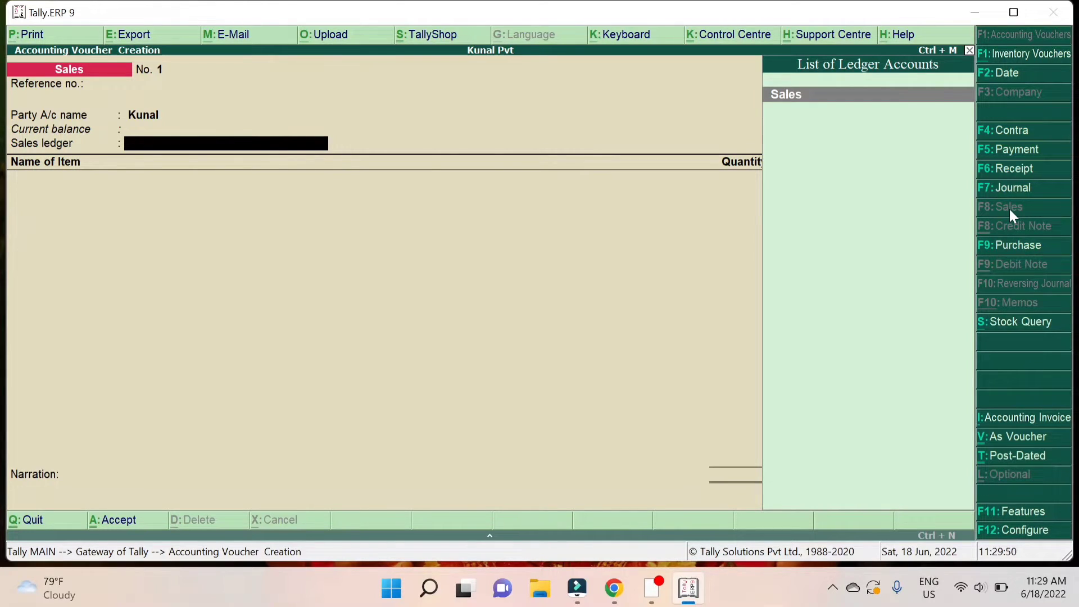
# Choose the Sales ledger and add 7up to the voucher with a quantity of 50 ltr at a rate of 12 per ltr
pyautogui.press('Return')
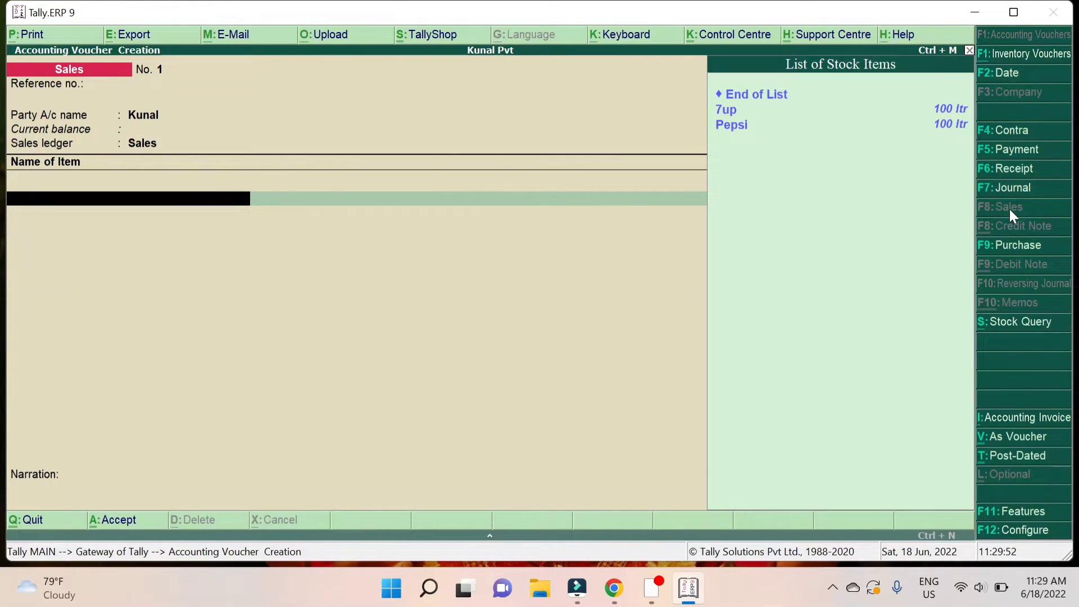
pyautogui.press('Return')
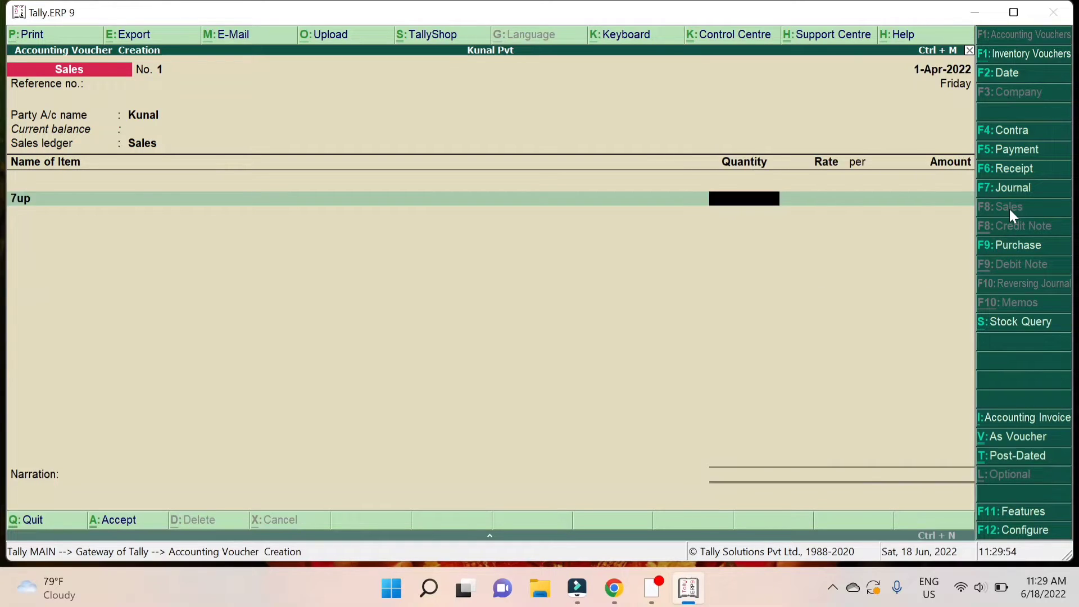
pyautogui.write('50')
pyautogui.press('Return')
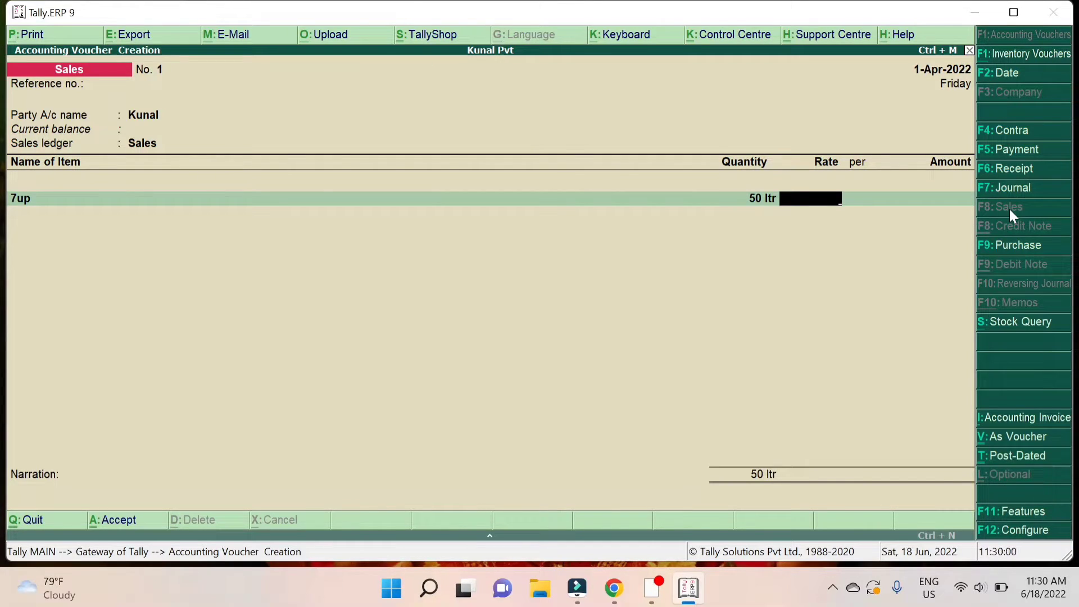
pyautogui.write('12')
pyautogui.press('Return')
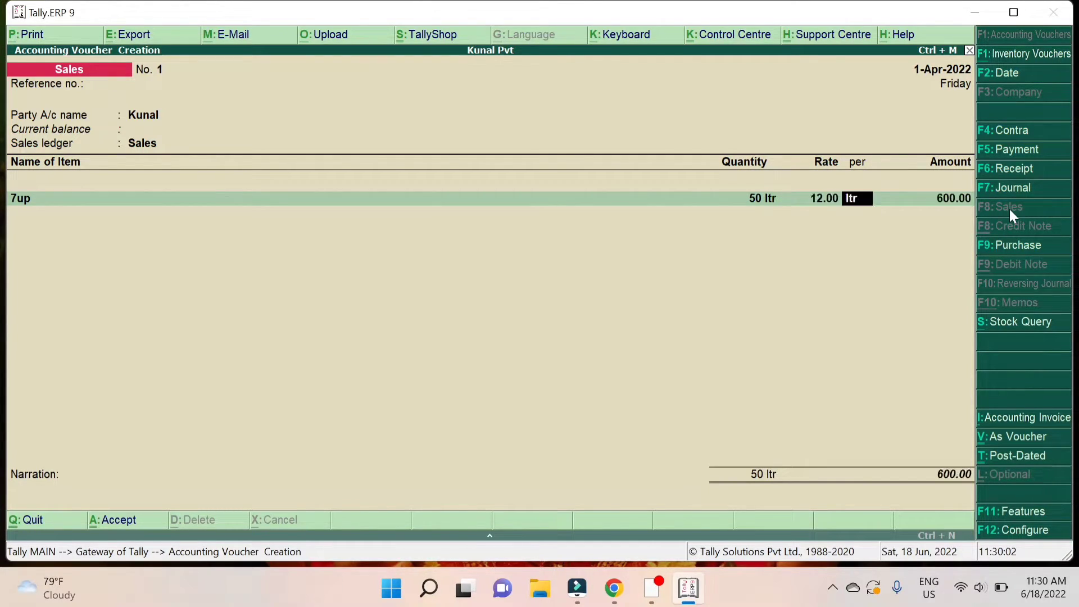
pyautogui.press('Return')
pyautogui.press('Return')
# Add Pepsi as the second item with a quantity of 50 ltr at a rate of 12 per ltr
pyautogui.press('Down')
pyautogui.press('Down')
pyautogui.press('Return')
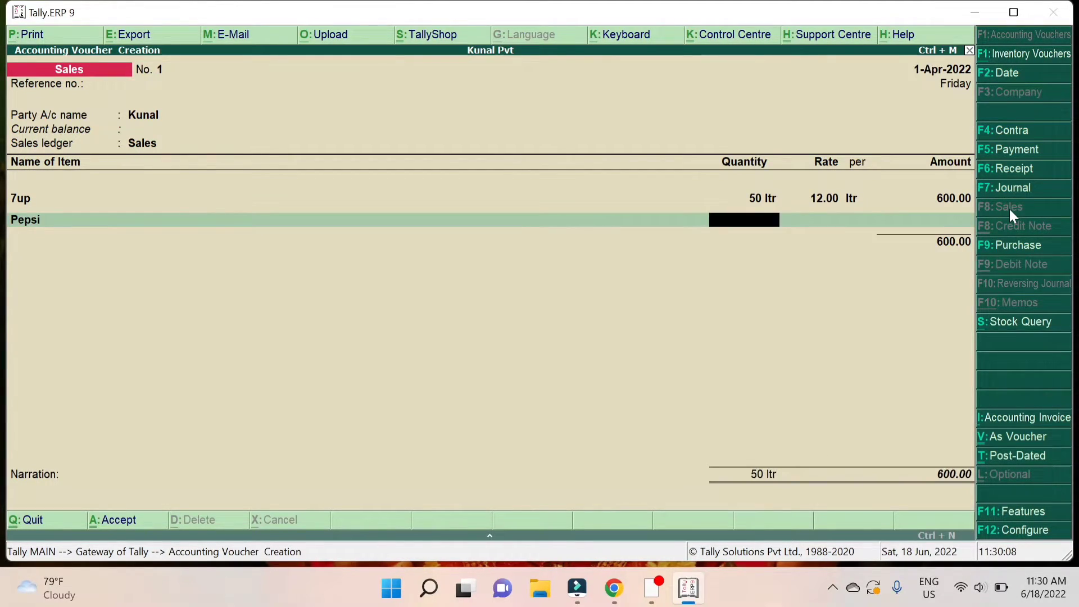
pyautogui.write('50')
pyautogui.press('Return')
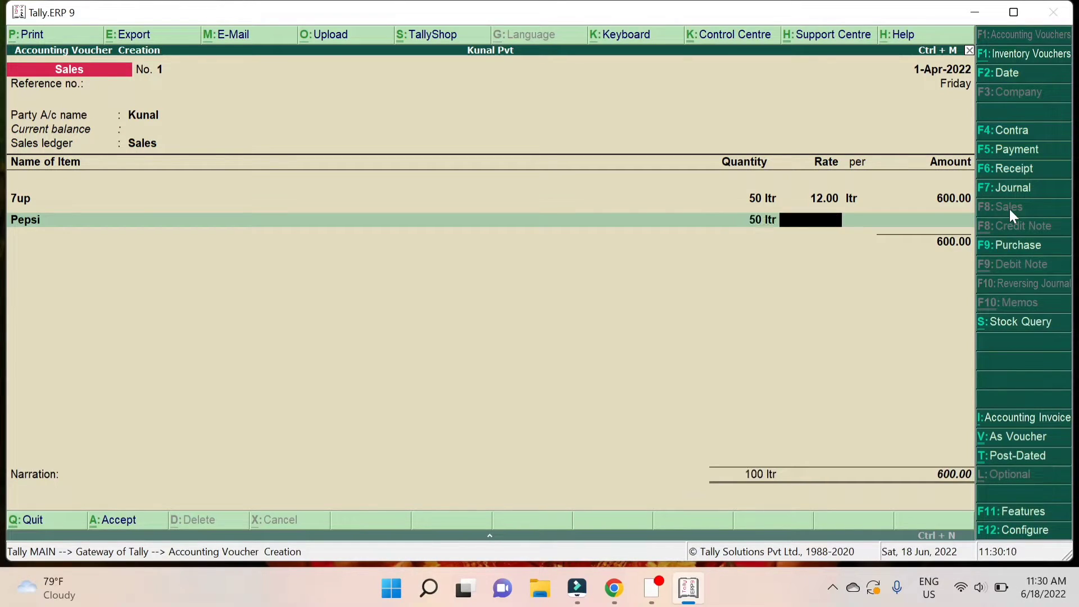
pyautogui.write('12')
pyautogui.press('Return')
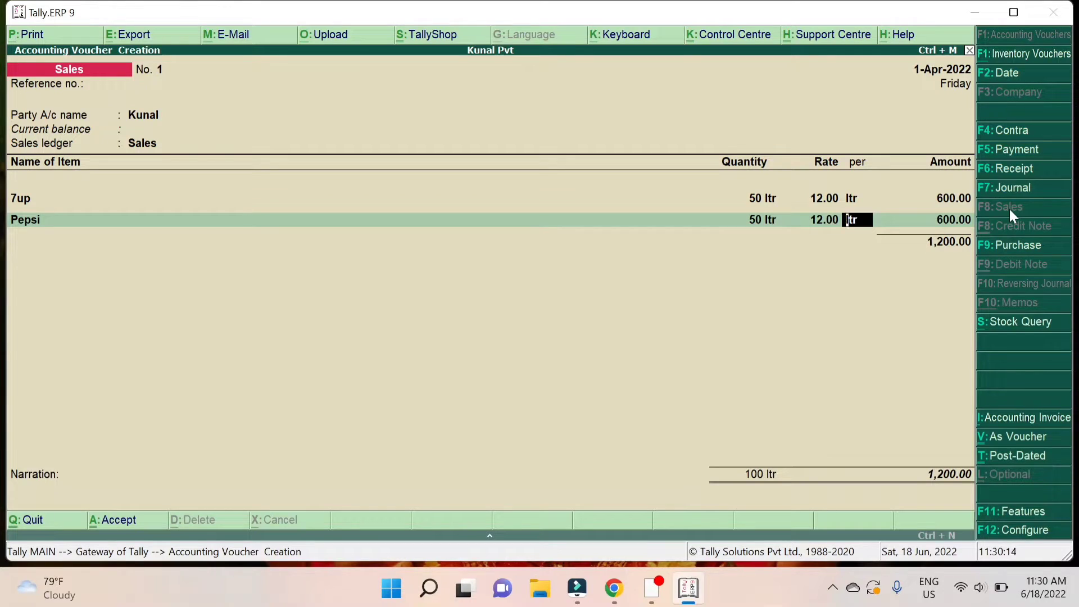
pyautogui.press('Return')
pyautogui.press('Return')
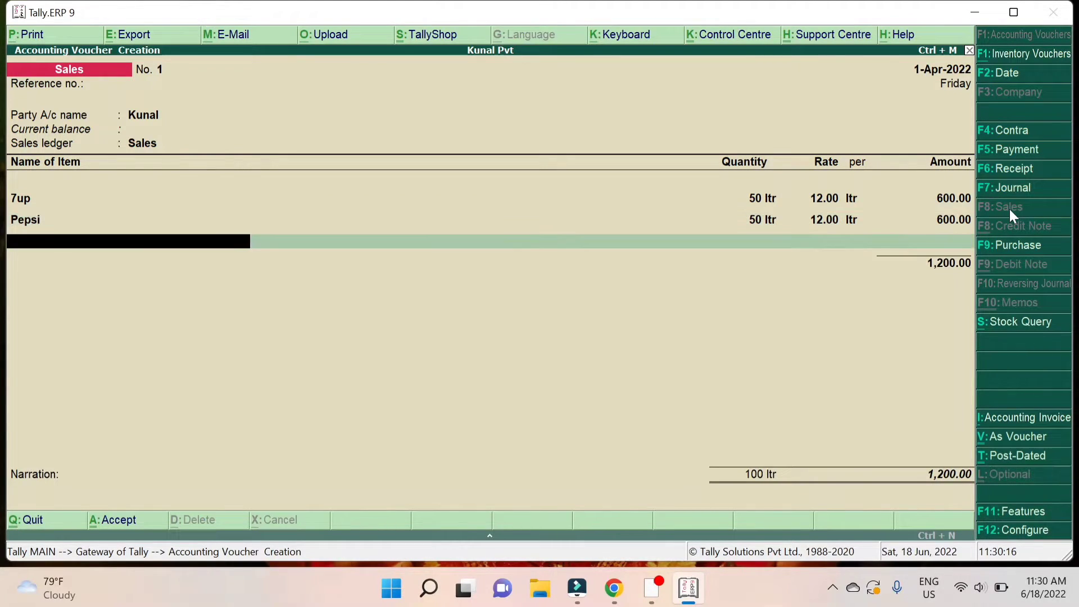
# End the item list, save the sales voucher, and return to the Gateway of Tally without quitting the program
pyautogui.press('Return')
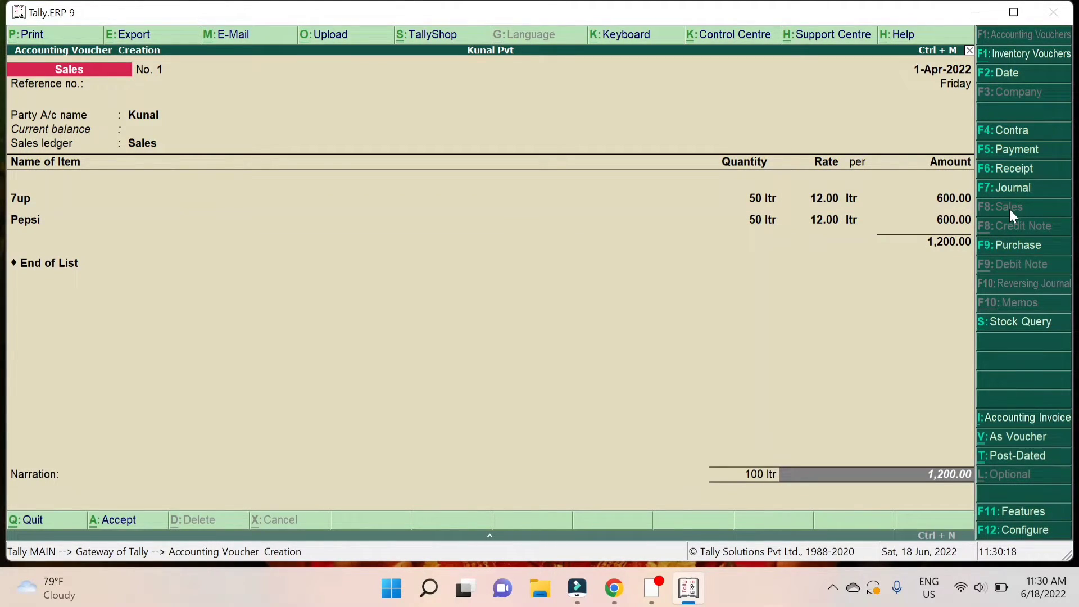
pyautogui.press('Return')
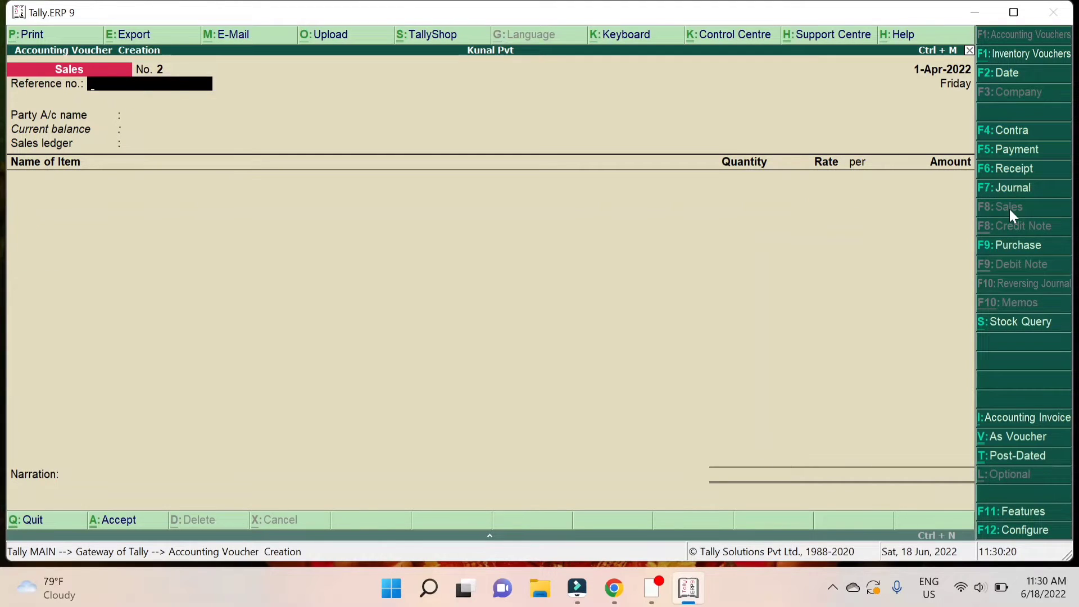
pyautogui.press('Escape')
pyautogui.press('Escape')
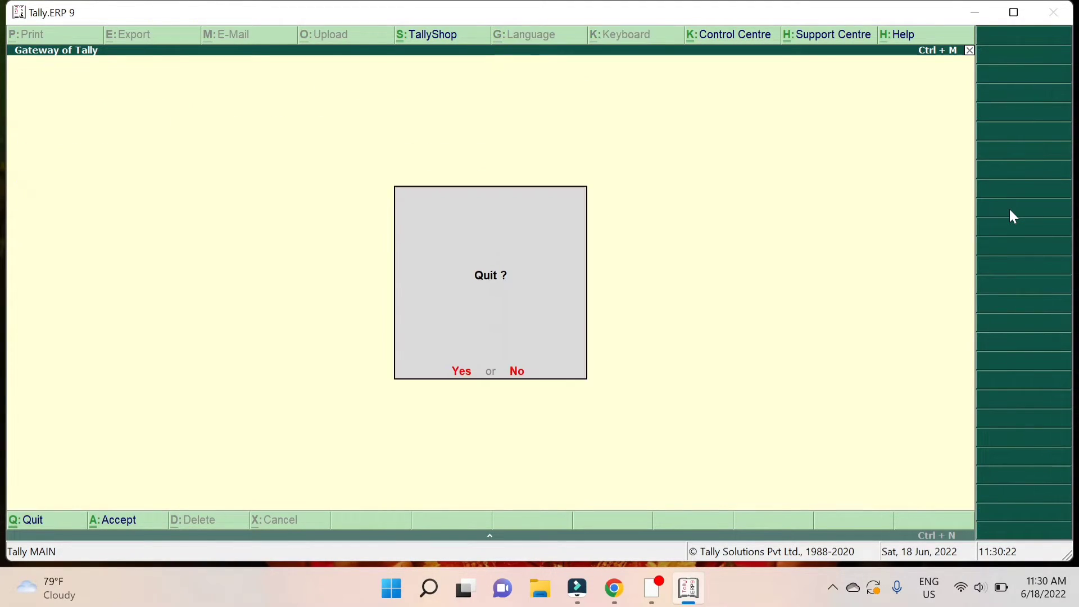
pyautogui.press('n')
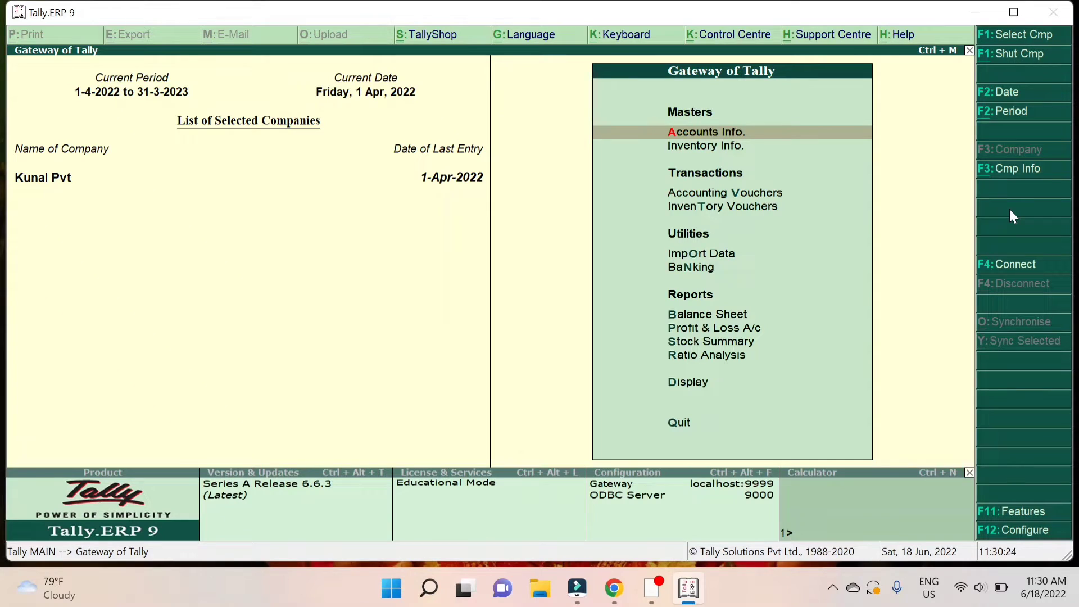
# Examine the Sales voucher entry in the Statistics report under Statements of Accounts, and return to the Gateway of Tally
pyautogui.press('d')
pyautogui.press('s')
pyautogui.press('s')
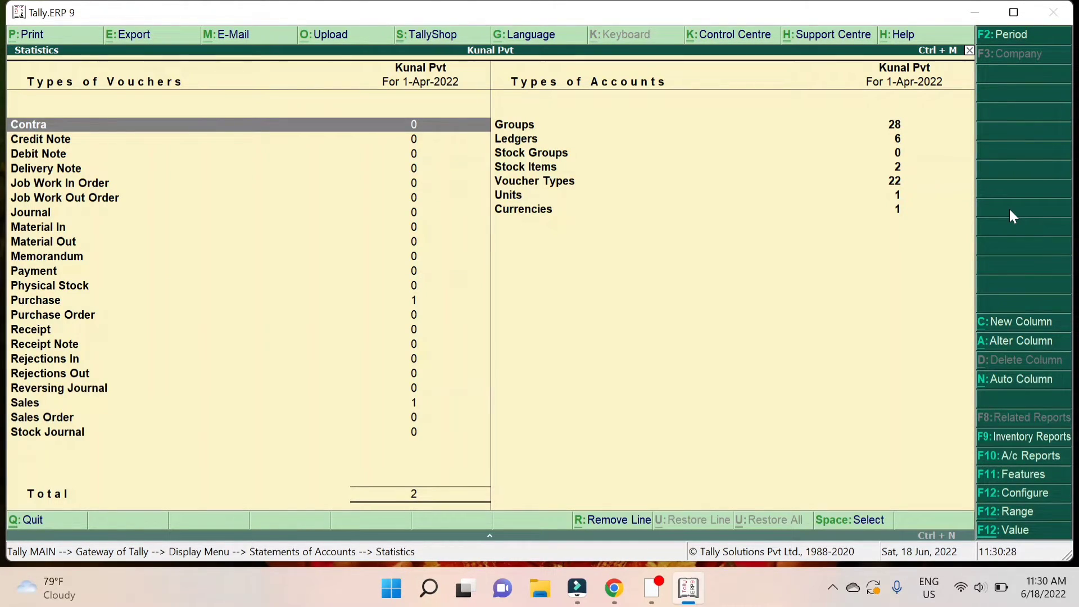
pyautogui.press('Down')
pyautogui.press('Down')
pyautogui.press('Down')
pyautogui.press('Down')
pyautogui.press('Down')
pyautogui.press('Down')
pyautogui.press('Down')
pyautogui.press('Down')
pyautogui.press('Down')
pyautogui.press('Down')
pyautogui.press('Down')
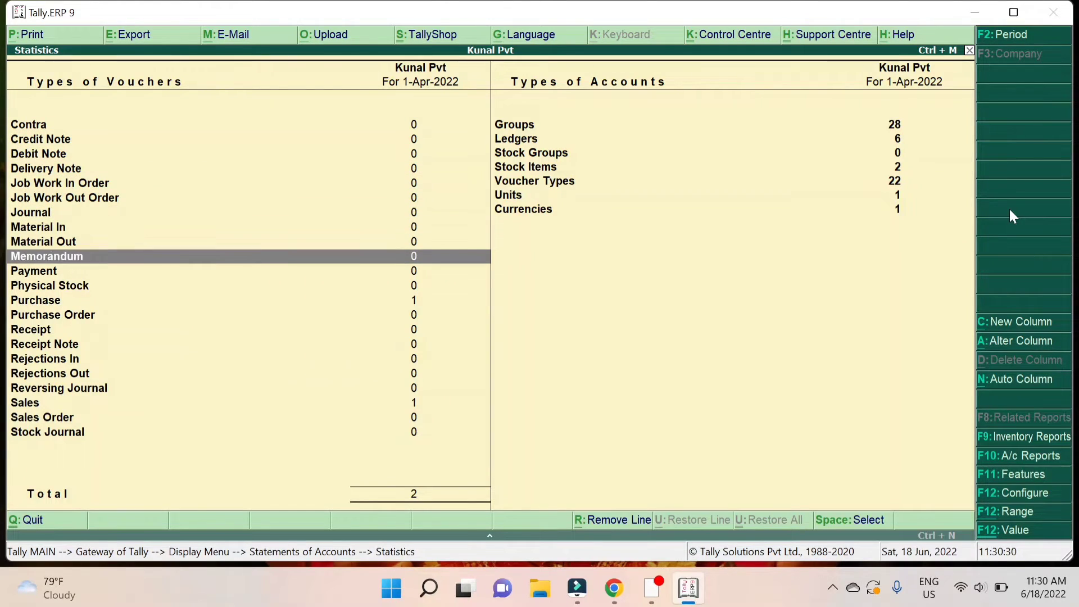
pyautogui.press('Down')
pyautogui.press('Down')
pyautogui.press('Down')
pyautogui.press('Down')
pyautogui.press('Down')
pyautogui.press('Down')
pyautogui.press('Down')
pyautogui.press('Down')
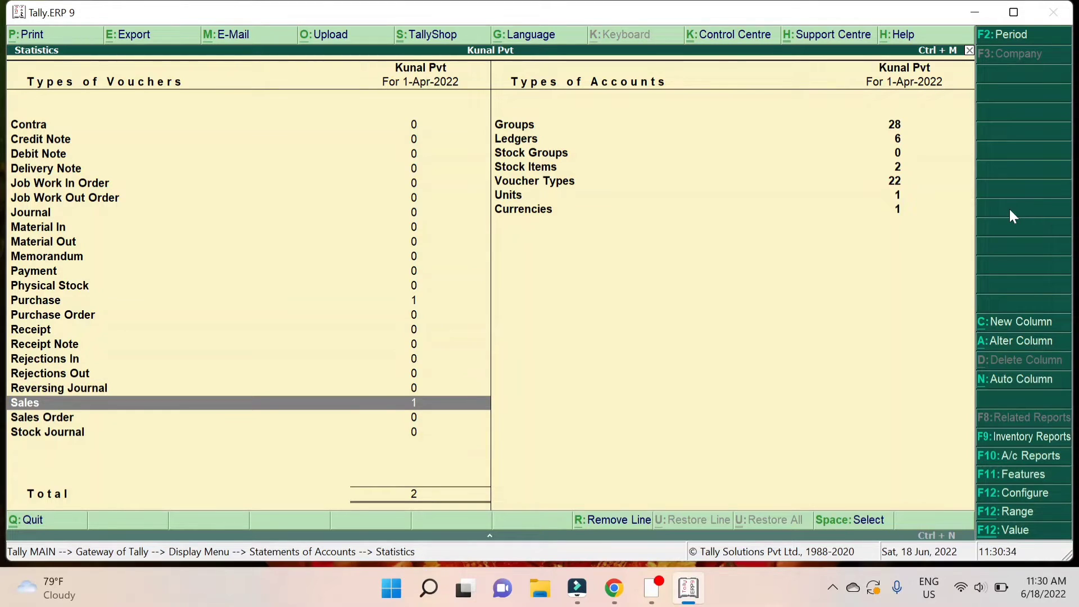
pyautogui.press('Escape')
pyautogui.press('Escape')
pyautogui.press('Escape')
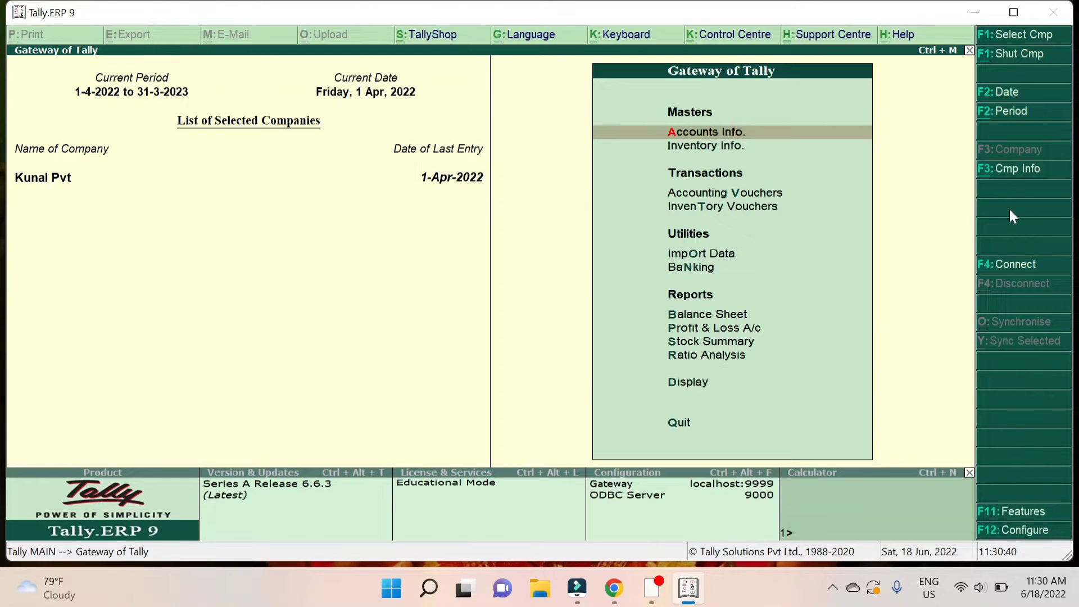
# Examine the April sales voucher through the Sales Register in Account Books, and return to the Gateway of Tally
pyautogui.press('d')
pyautogui.press('a')
pyautogui.press('s')
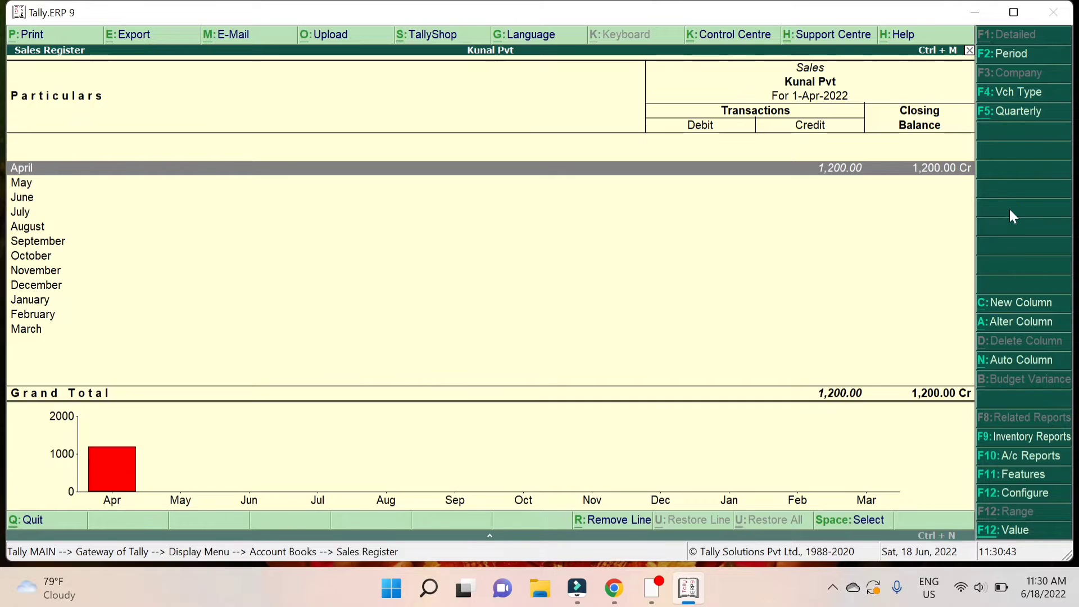
pyautogui.press('Return')
pyautogui.press('Return')
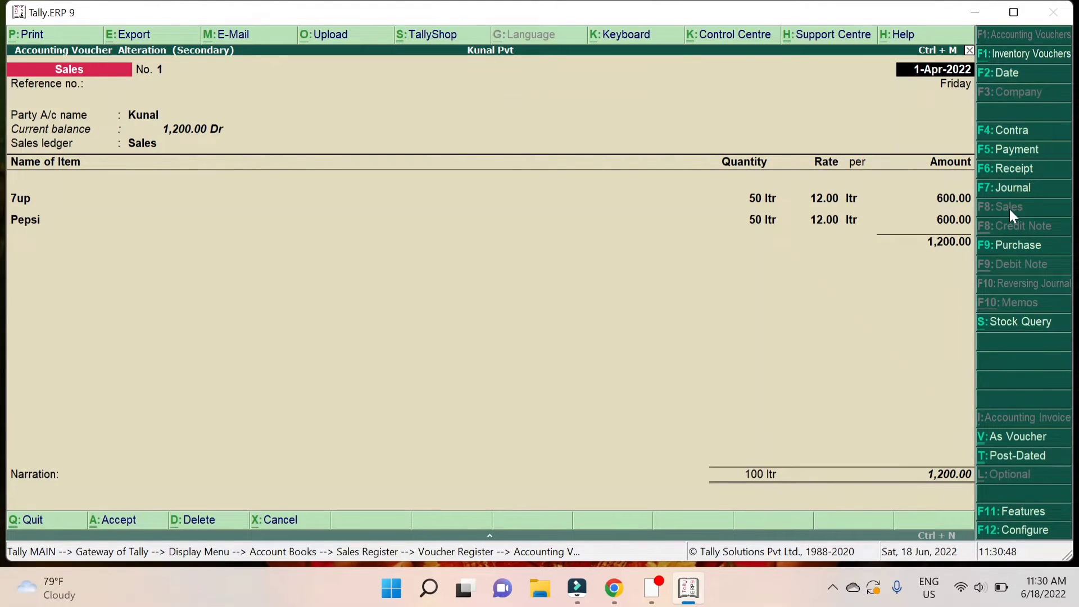
pyautogui.press('Escape')
pyautogui.press('Escape')
pyautogui.press('Escape')
pyautogui.press('Escape')
pyautogui.press('Escape')
pyautogui.press('Escape')
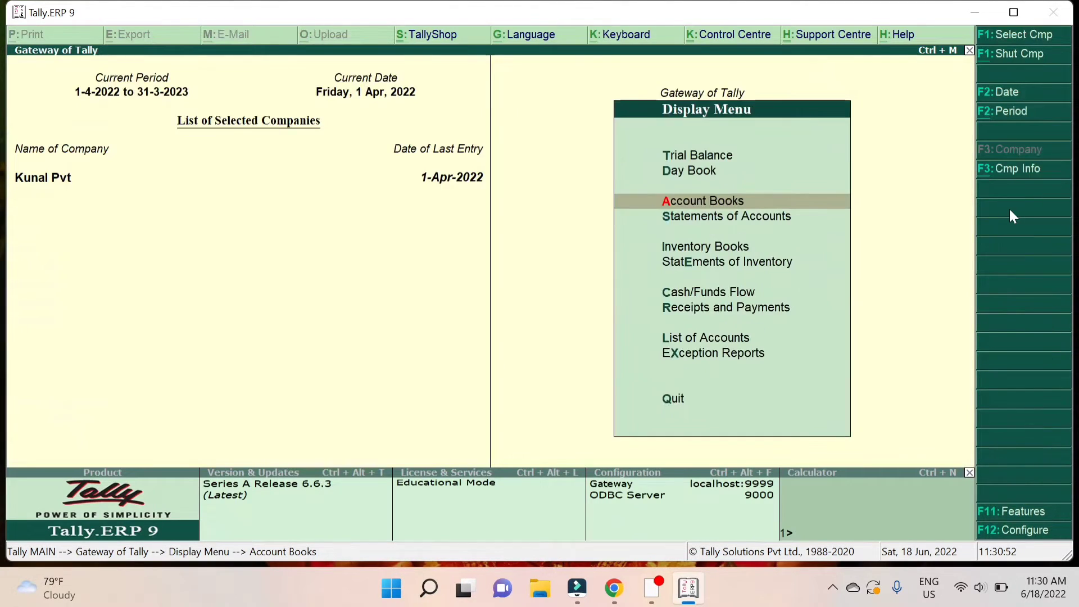
pyautogui.press('Escape')
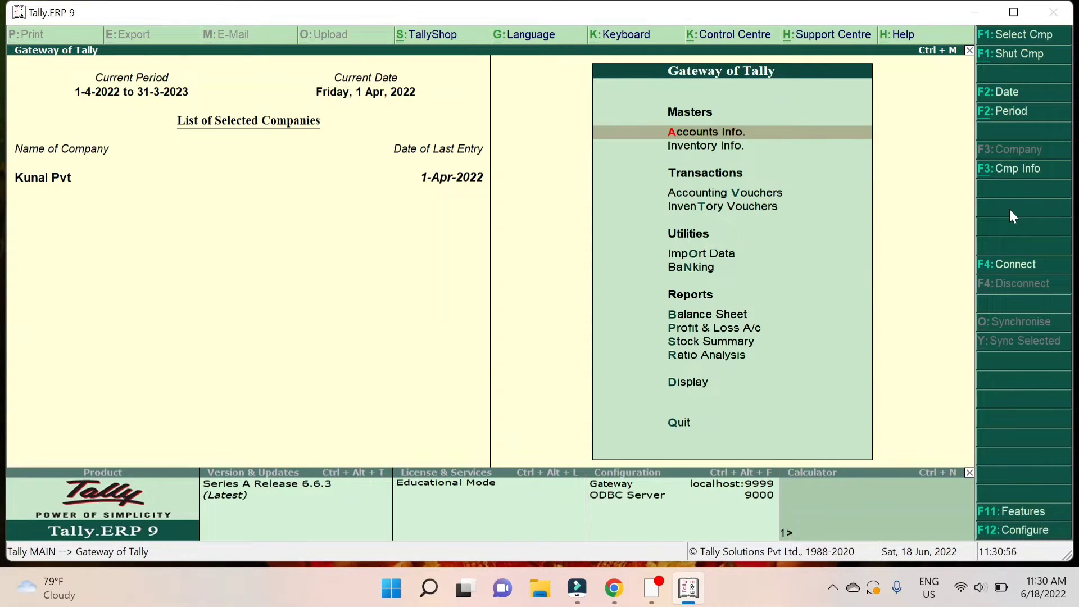
# Start a new payment voucher from Accounting Vouchers
pyautogui.press('Down')
pyautogui.press('Down')
pyautogui.press('Down')
pyautogui.press('Up')
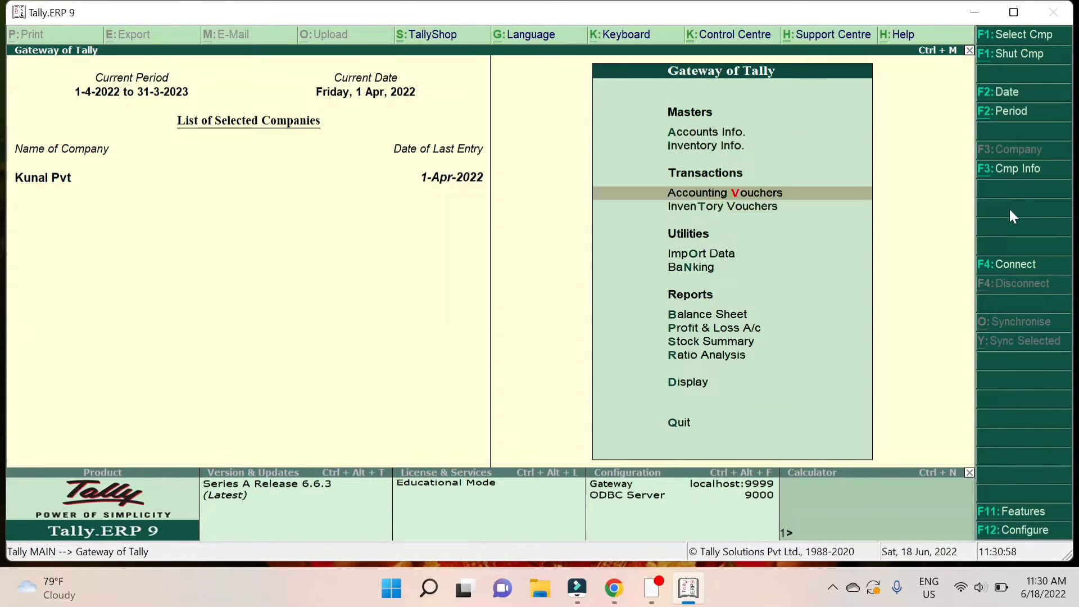
pyautogui.press('Return')
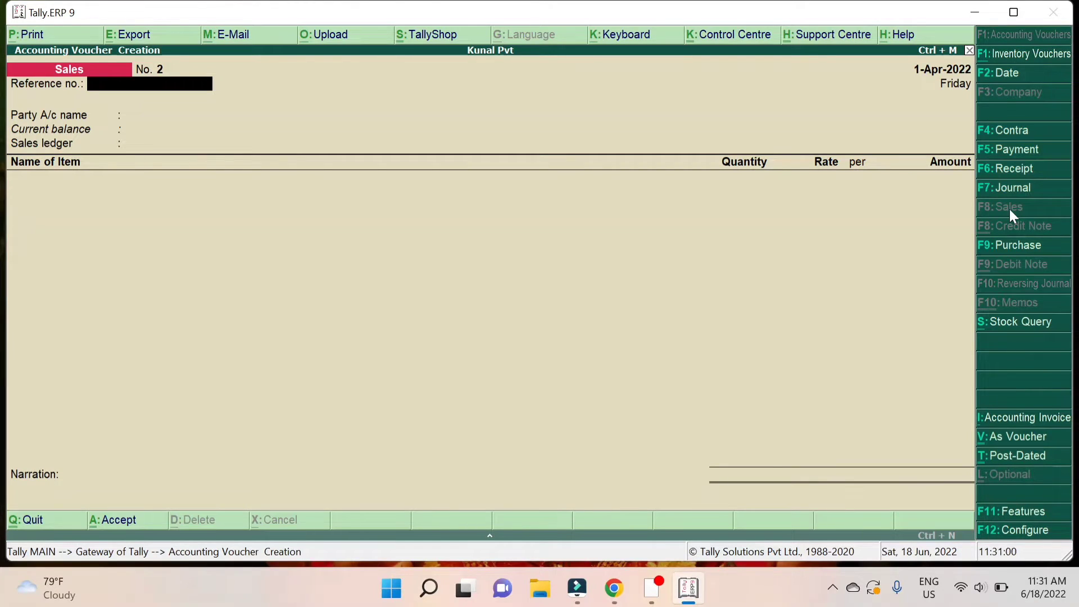
pyautogui.click(990, 150)
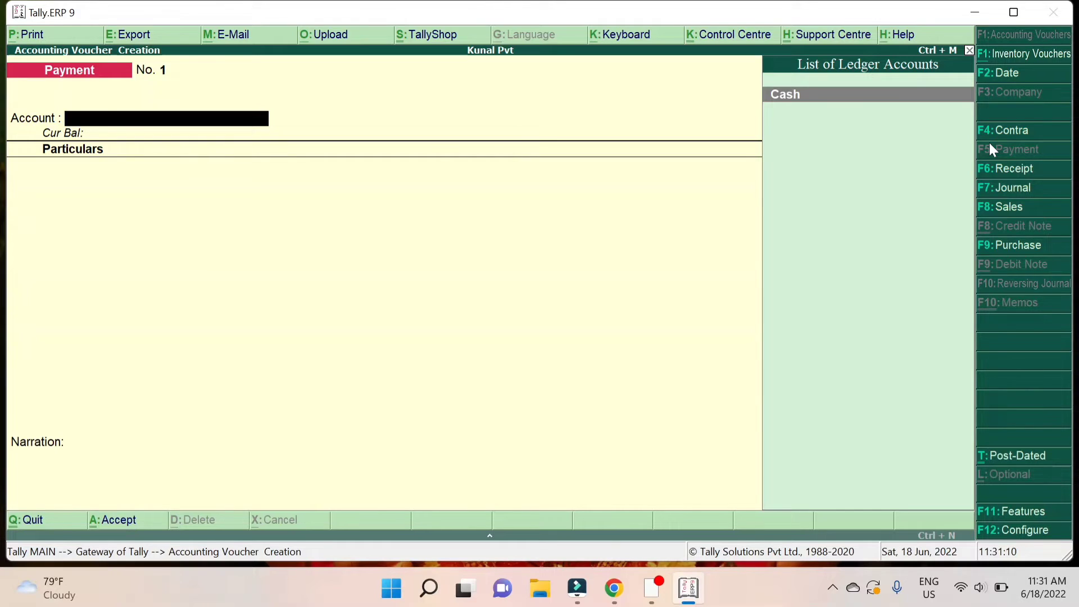
# Start creating a ledger from the payment voucher's account field, naming it Kotak and leaving the alias blank
pyautogui.hotkey('alt', 'c')
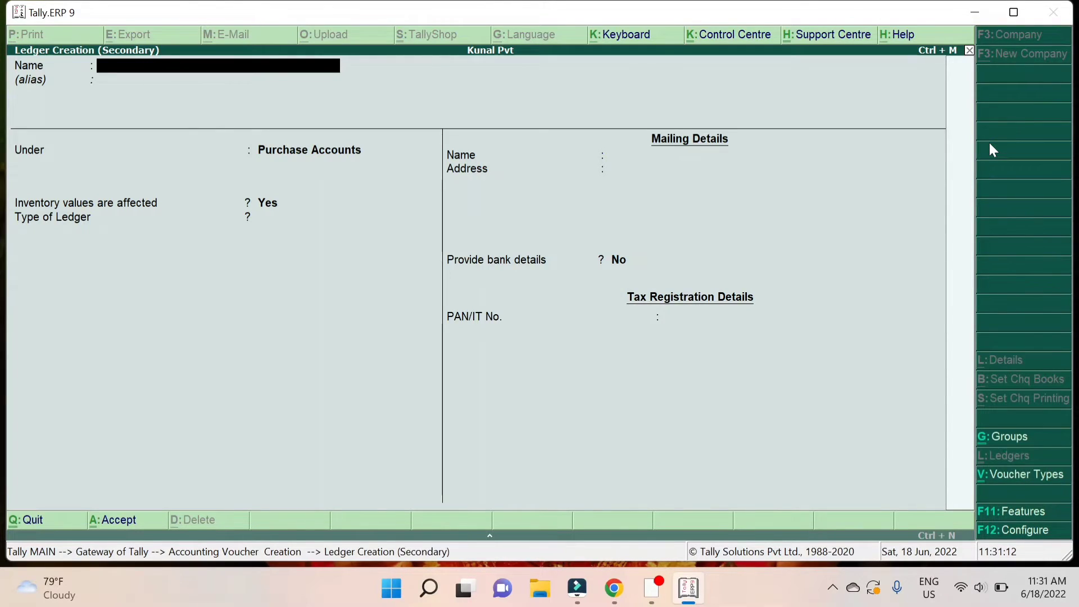
pyautogui.write('Kots')
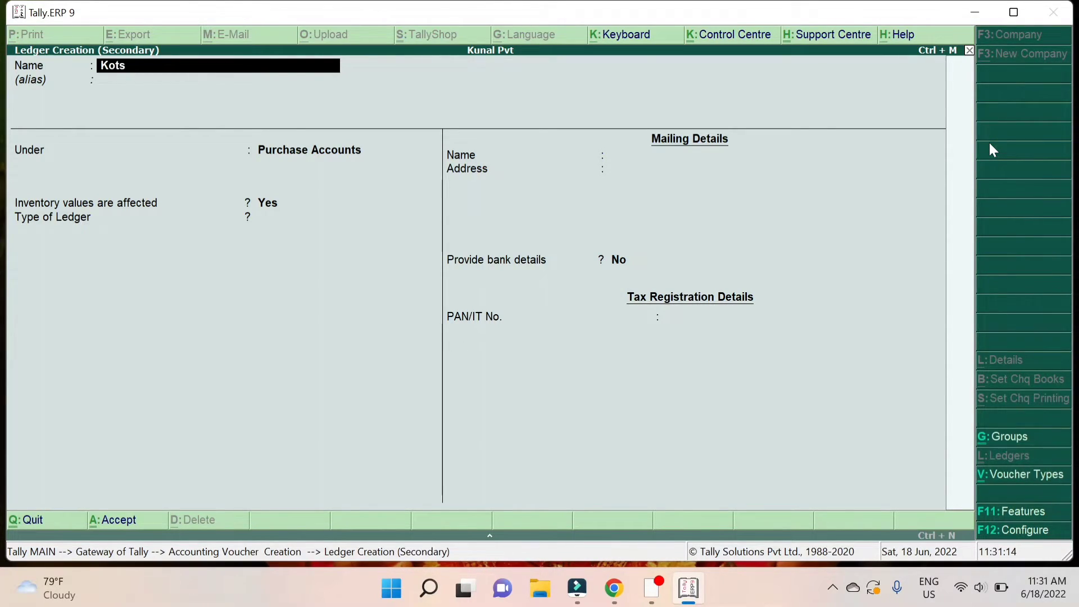
pyautogui.write('k ba')
pyautogui.press('BackSpace')
pyautogui.press('BackSpace')
pyautogui.press('BackSpace')
pyautogui.press('BackSpace')
pyautogui.press('BackSpace')
pyautogui.write('bank')
pyautogui.press('Return')
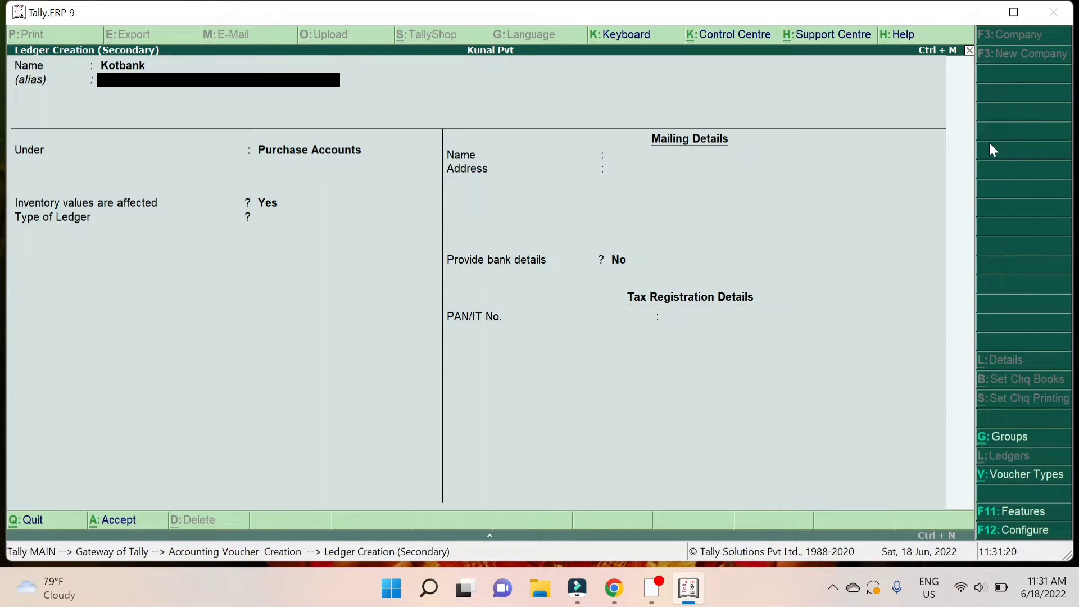
pyautogui.press('BackSpace')
pyautogui.press('BackSpace')
pyautogui.press('BackSpace')
pyautogui.press('BackSpace')
pyautogui.press('BackSpace')
pyautogui.write('ak')
pyautogui.press('Return')
pyautogui.press('Return')
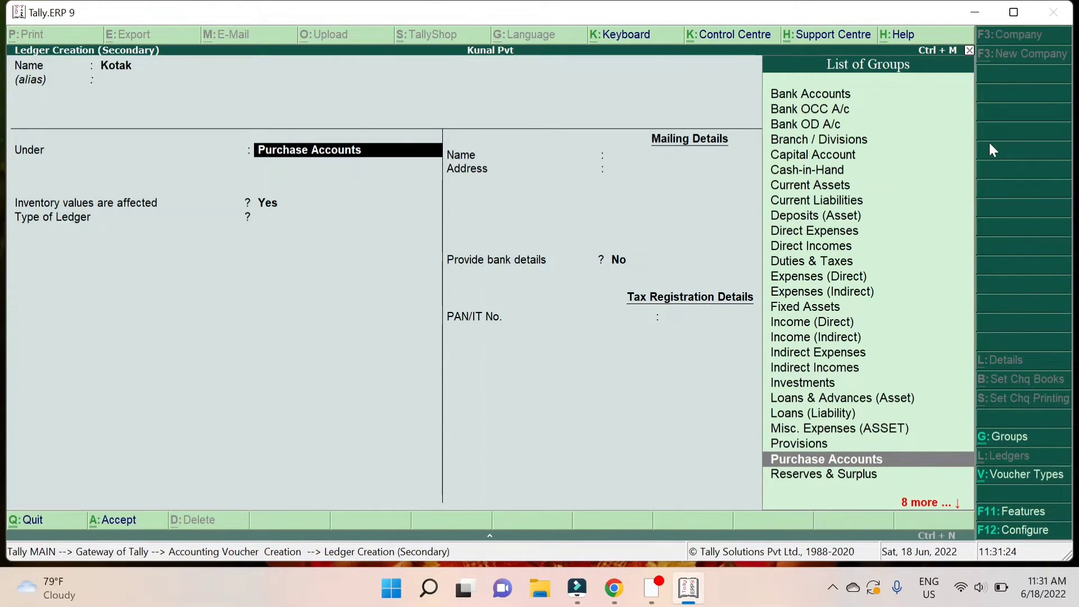
# Group the Kotak ledger under Bank Accounts, leave the bank account details blank, and save it
pyautogui.write('Ban')
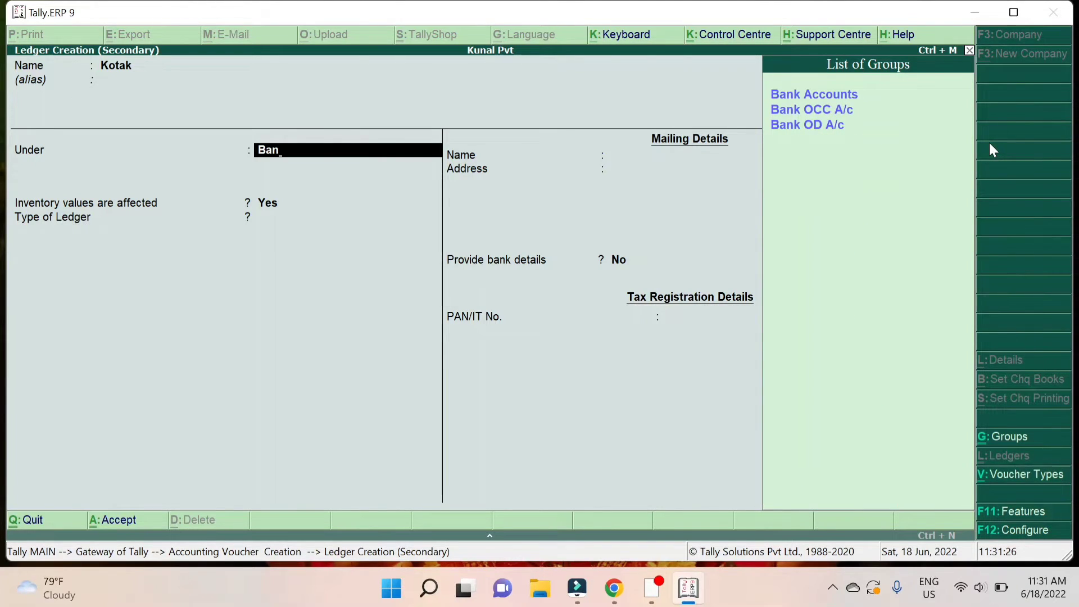
pyautogui.press('Return')
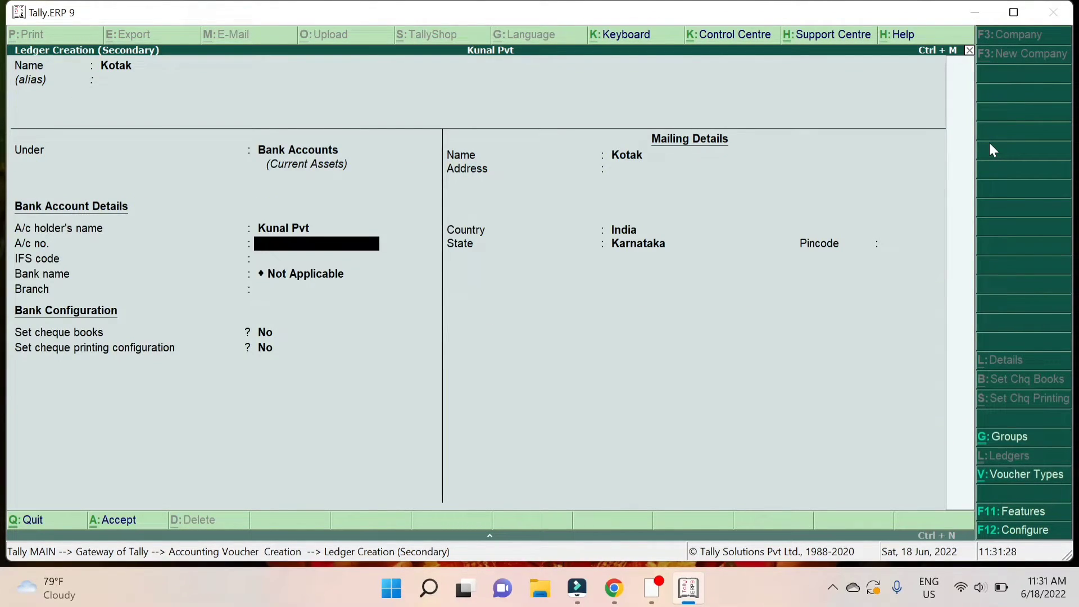
pyautogui.press('Return')
pyautogui.press('Return')
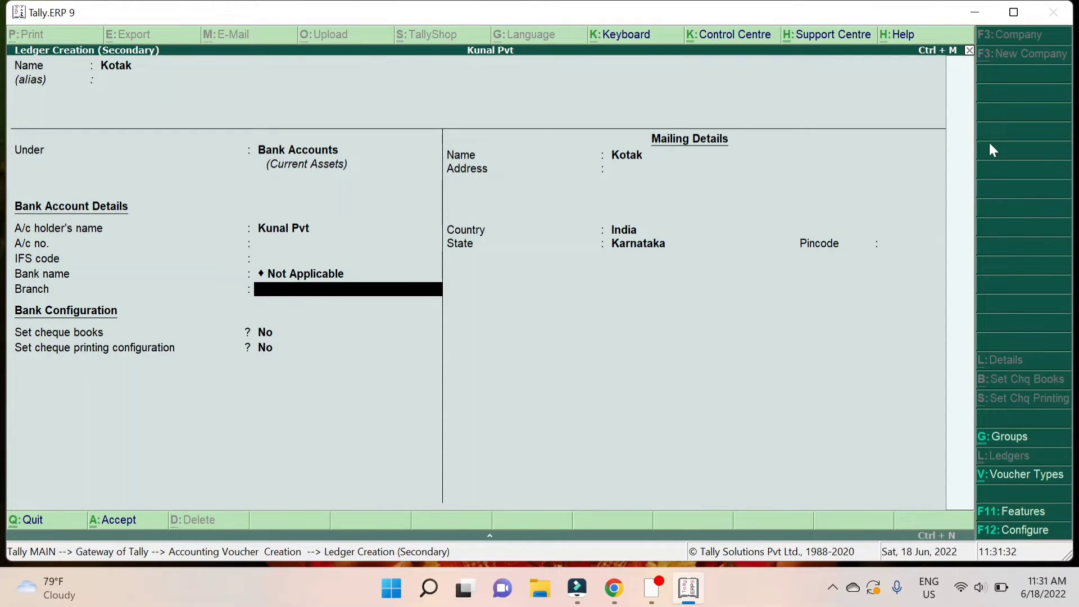
pyautogui.press('BackSpace')
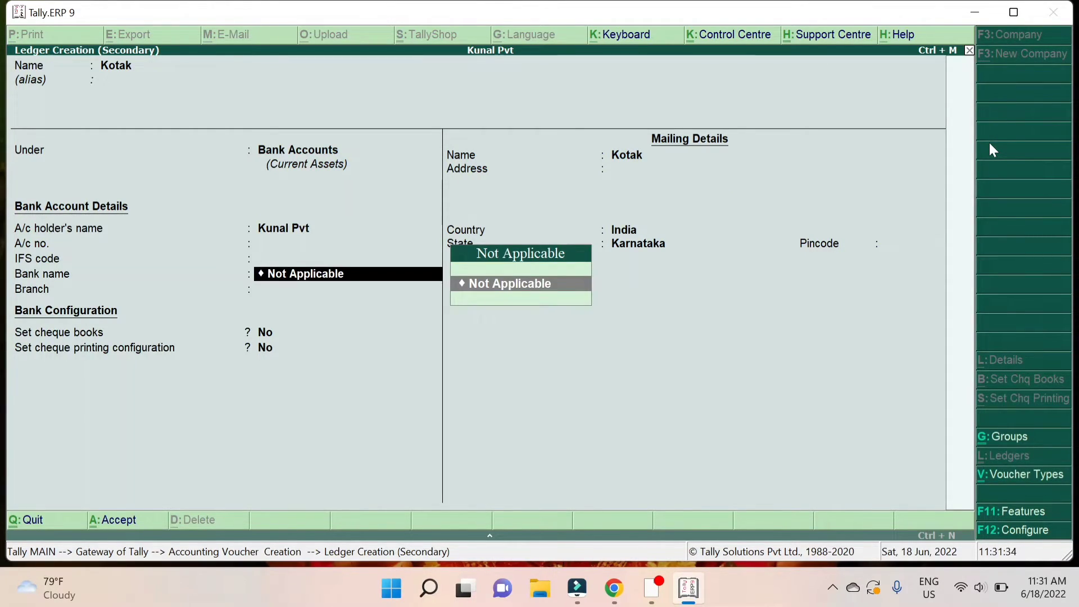
pyautogui.hotkey('ctrl', 'a')
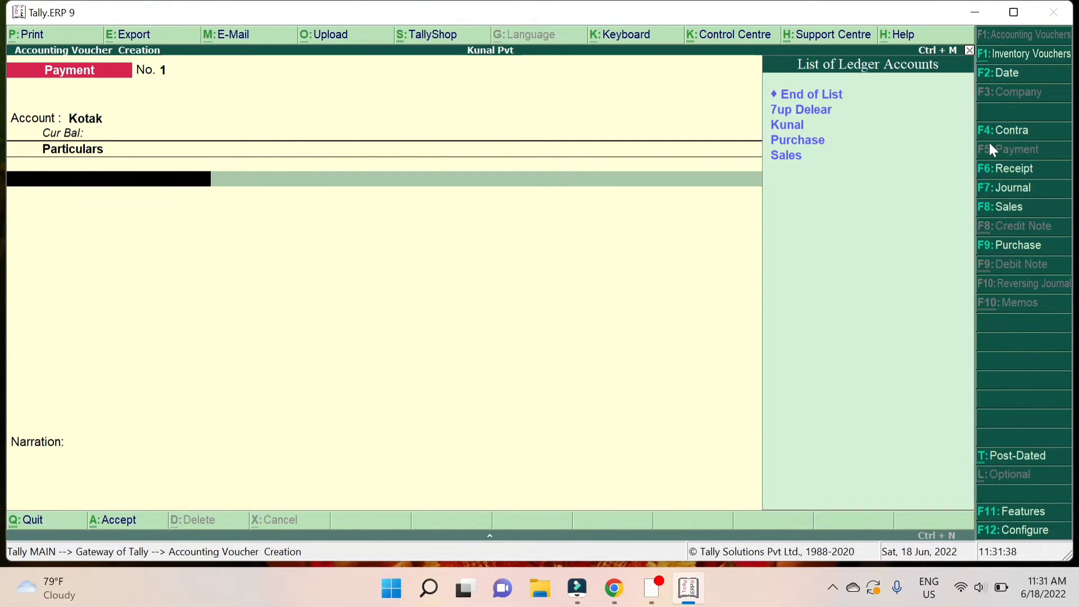
# Add 7up Delear as the payment voucher's particulars with an amount of 2,000
pyautogui.press('Down')
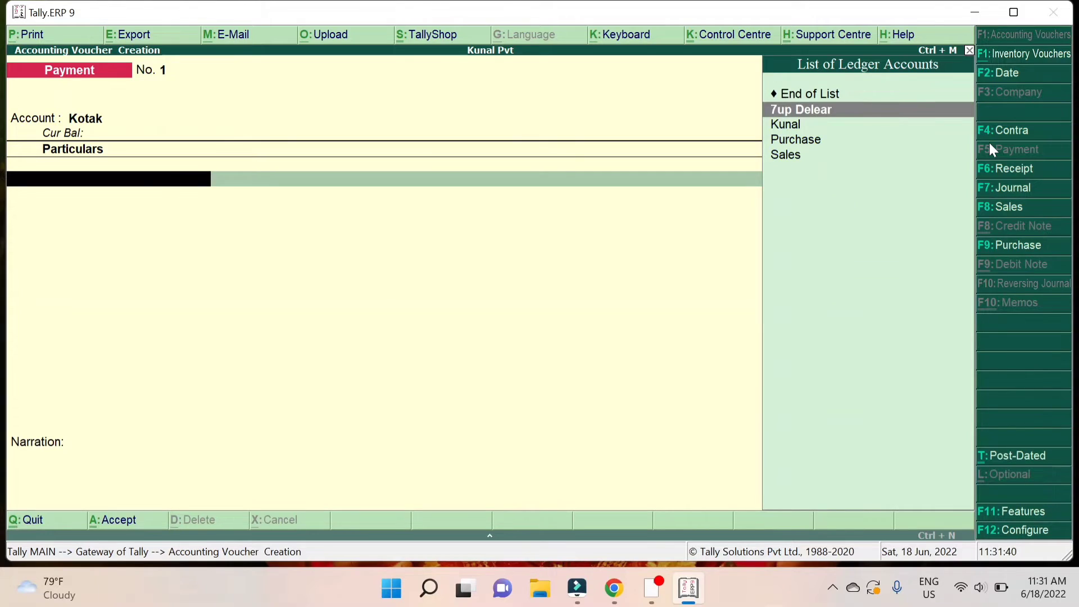
pyautogui.press('Return')
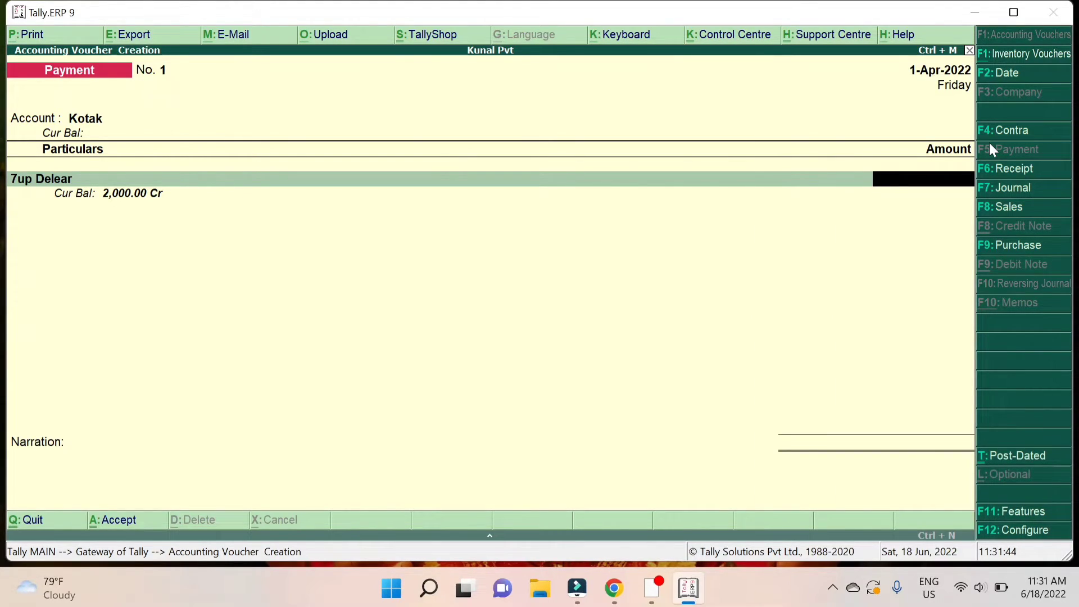
pyautogui.write('20,000')
pyautogui.press('Return')
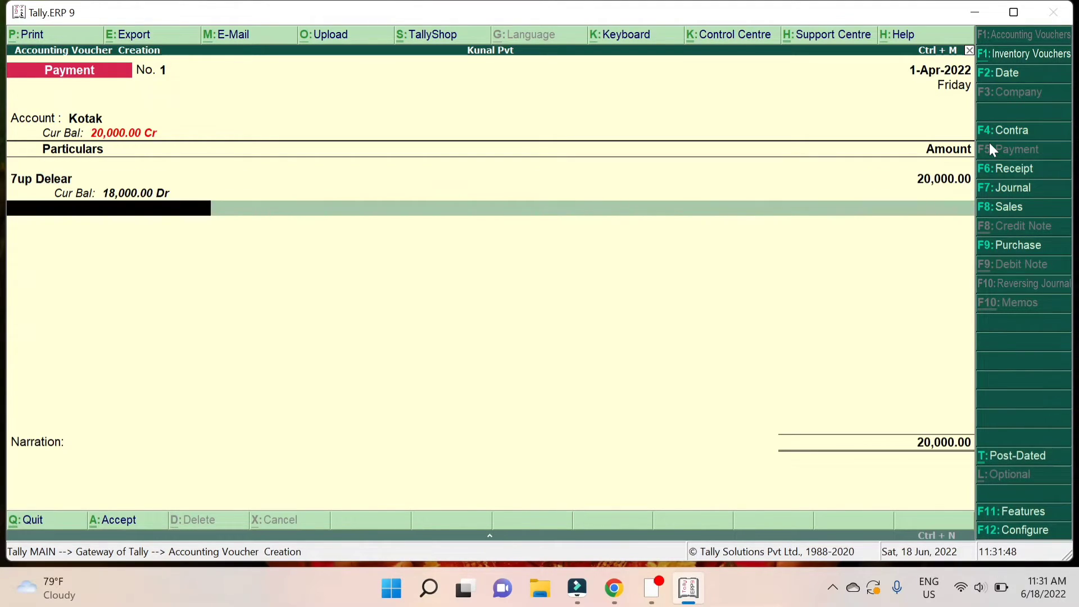
pyautogui.press('BackSpace')
pyautogui.write('2000')
pyautogui.press('Return')
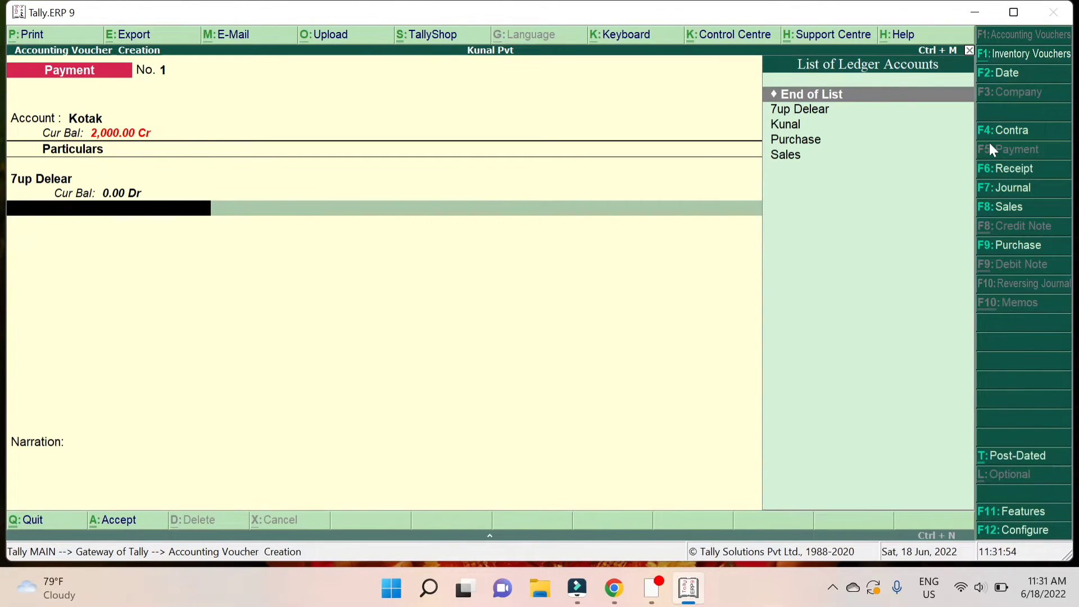
# End the particulars list, save the payment voucher without a narration, and return to the Gateway of Tally
pyautogui.press('Return')
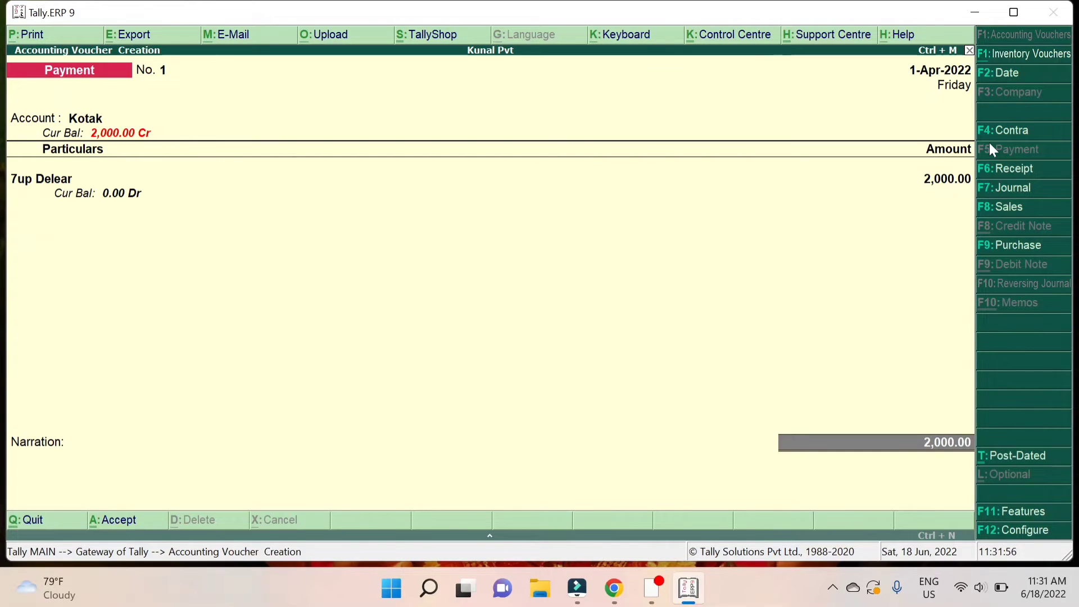
pyautogui.press('Return')
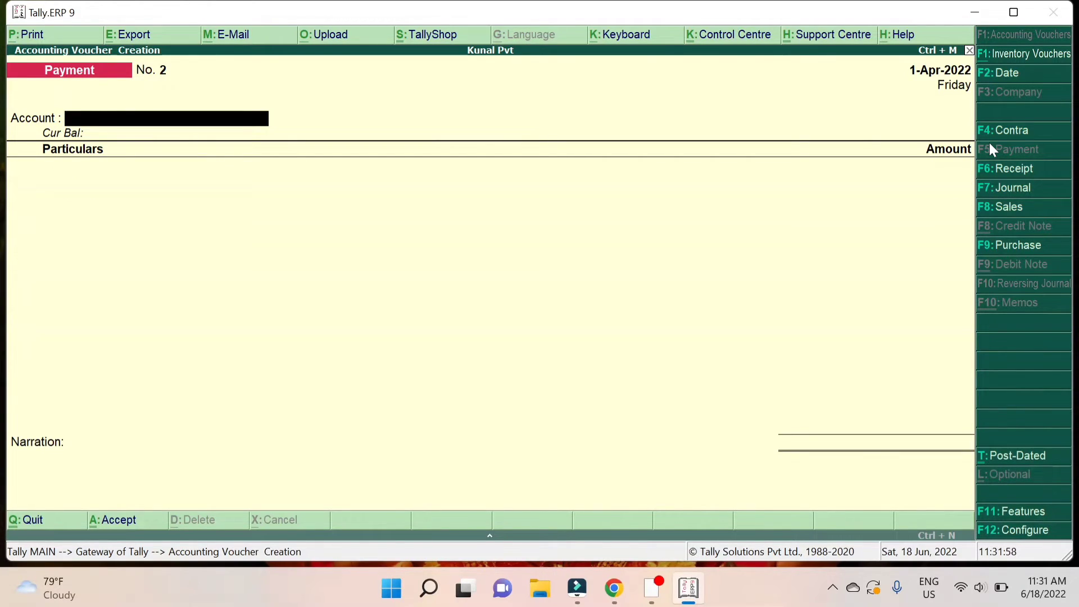
pyautogui.press('Escape')
pyautogui.press('Return')
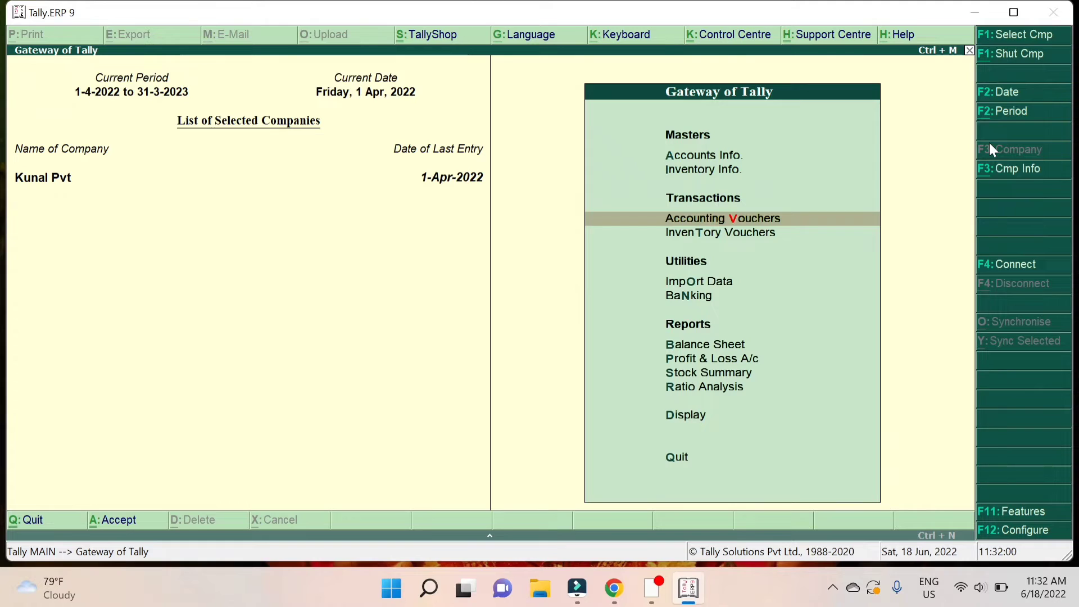
# Start a receipt voucher with Cash as the account and the customer's ledger as the particulars
pyautogui.press('Return')
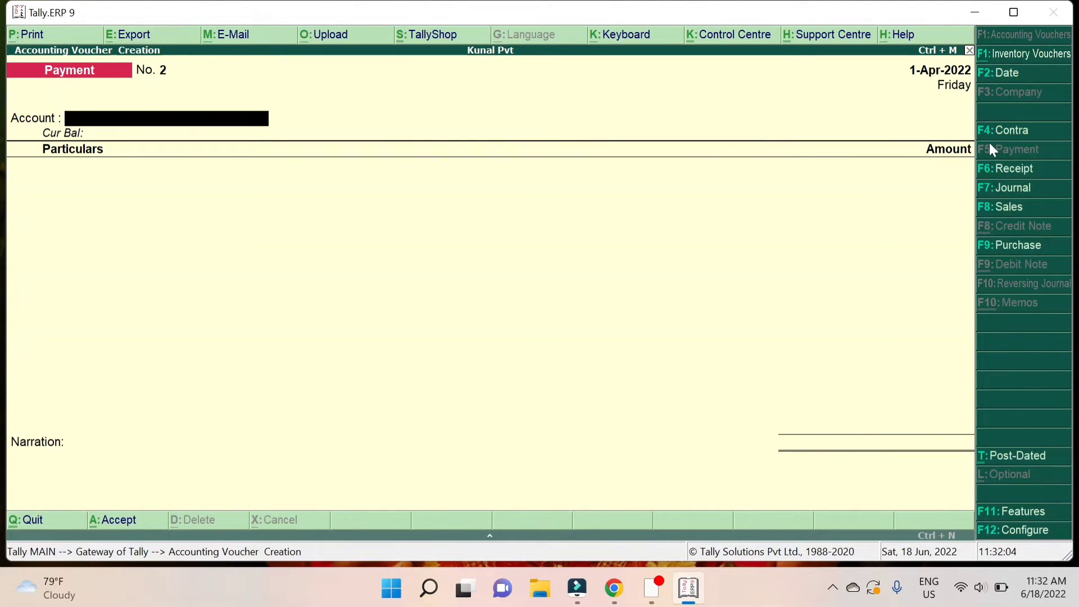
pyautogui.click(1009, 170)
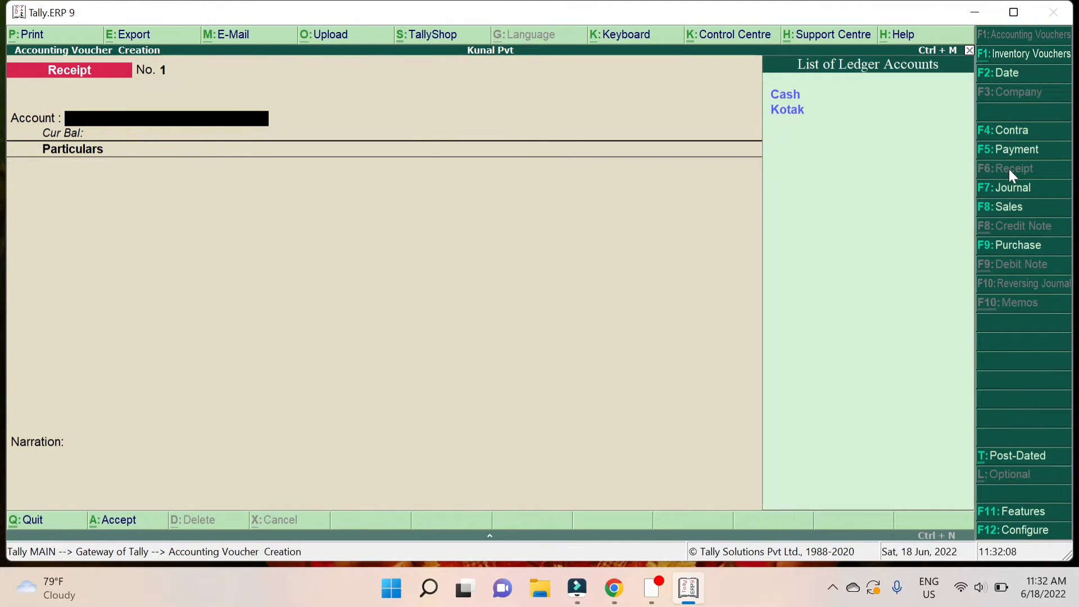
pyautogui.press('Return')
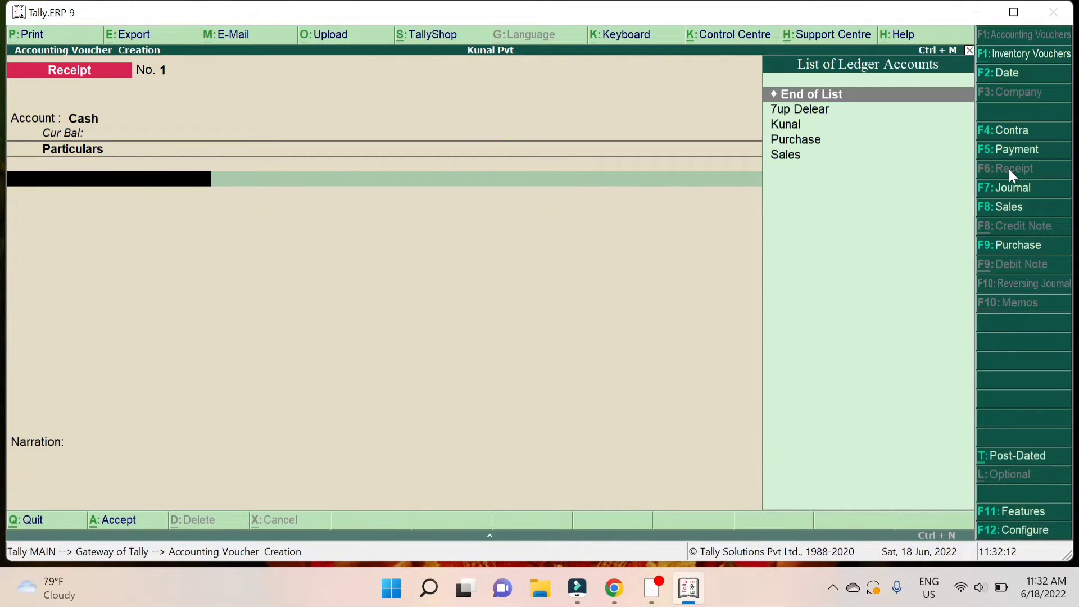
pyautogui.press('Down')
pyautogui.press('Down')
pyautogui.press('Return')
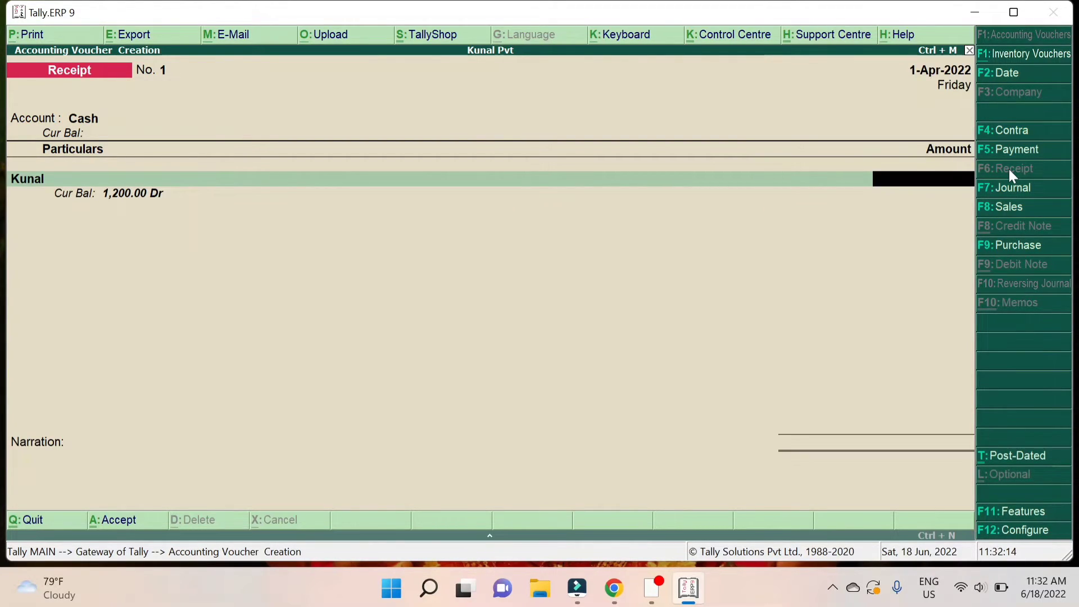
# Set the receipt amount to 1,200, save the voucher, and return to the Gateway of Tally
pyautogui.write('1200')
pyautogui.press('Return')
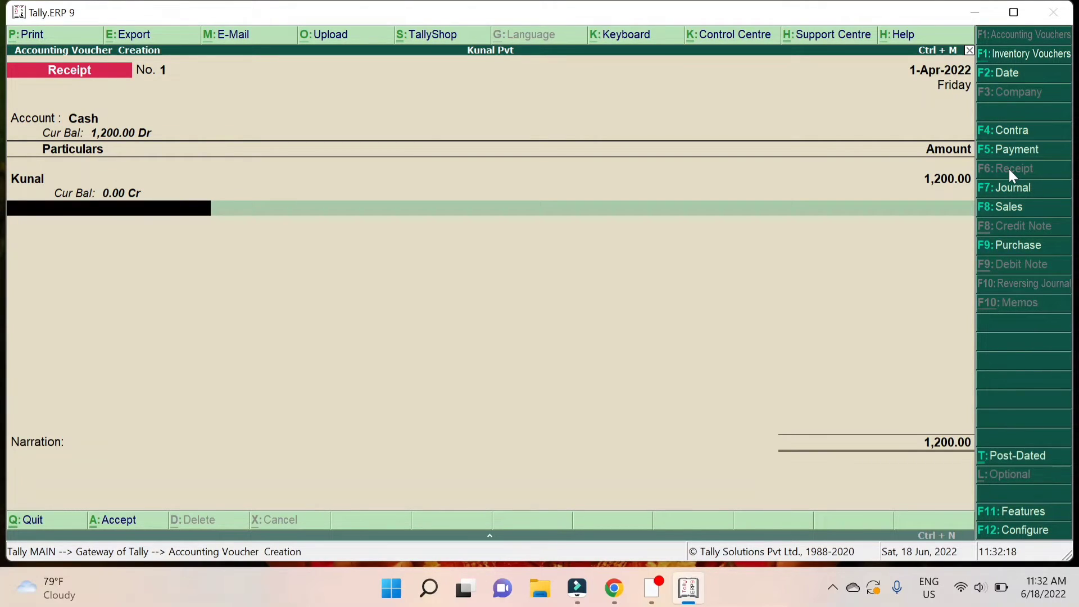
pyautogui.hotkey('ctrl', 'a')
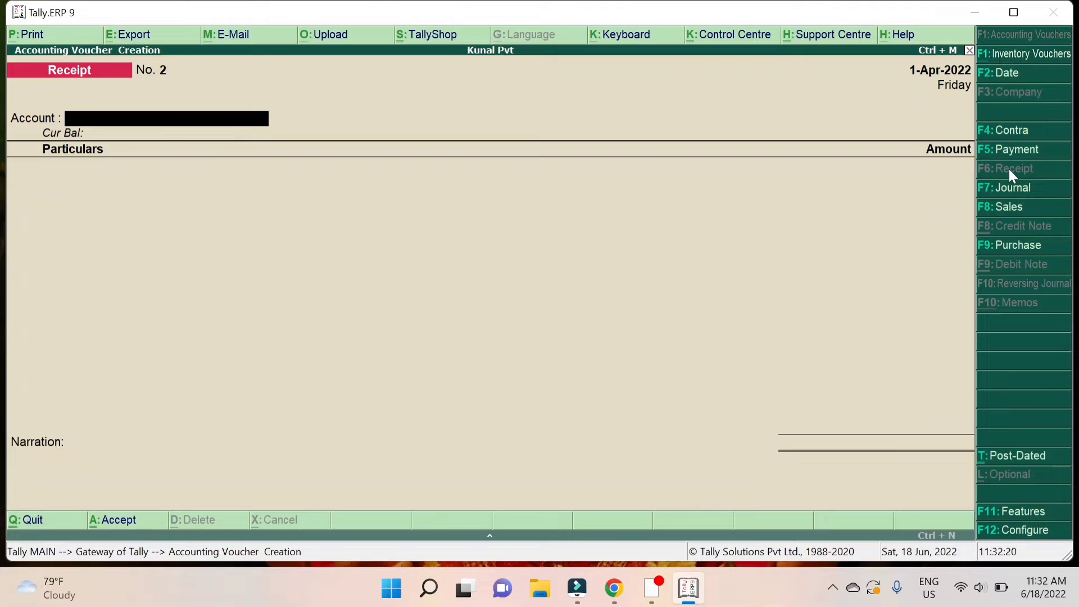
pyautogui.press('Escape')
pyautogui.press('Escape')
pyautogui.press('n')
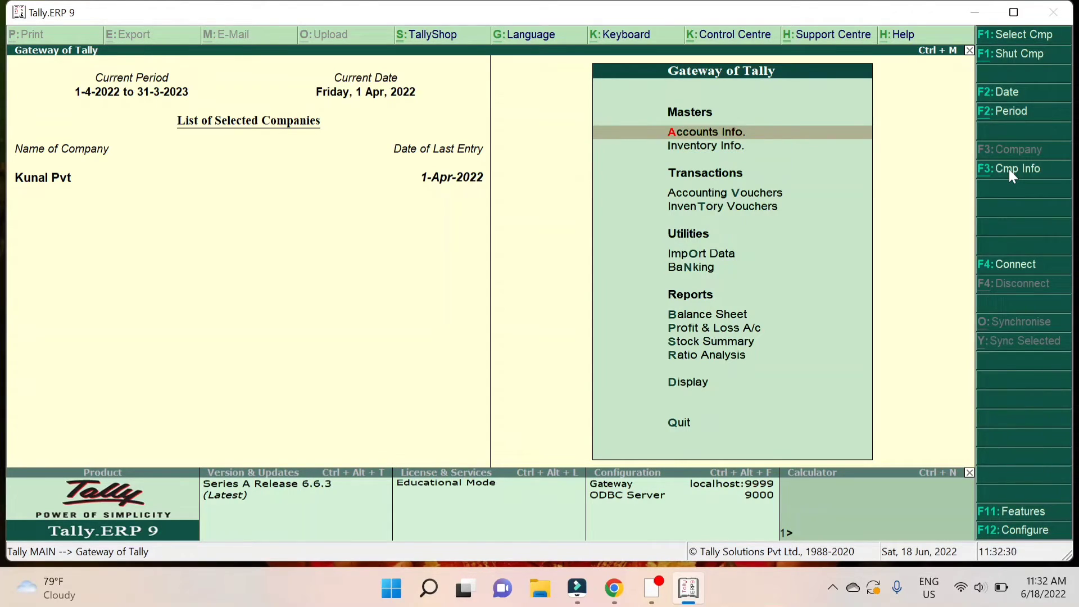
# Open the 7up Delear ledger for alteration from the single-ledger options in Accounts Info
pyautogui.press('Return')
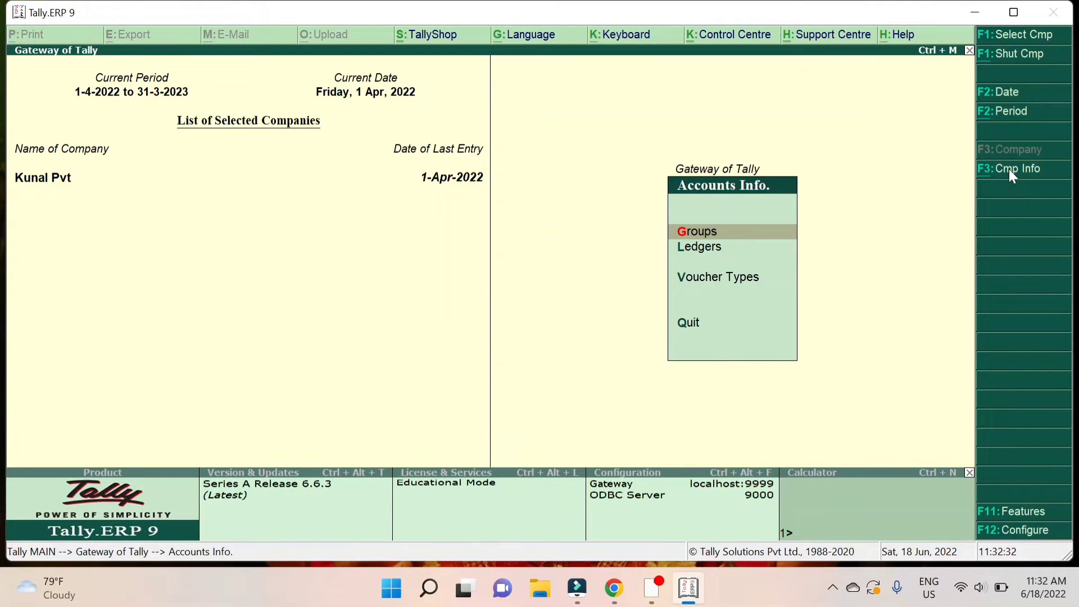
pyautogui.press('Escape')
pyautogui.press('Return')
pyautogui.press('Down')
pyautogui.press('Return')
pyautogui.press('Down')
pyautogui.press('Down')
pyautogui.press('Return')
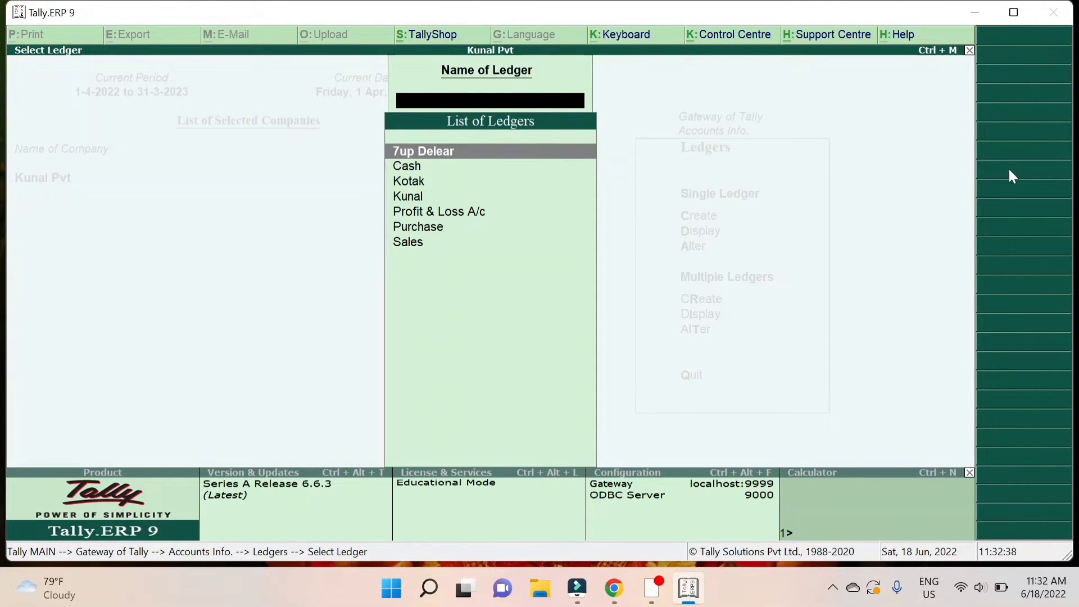
pyautogui.press('Return')
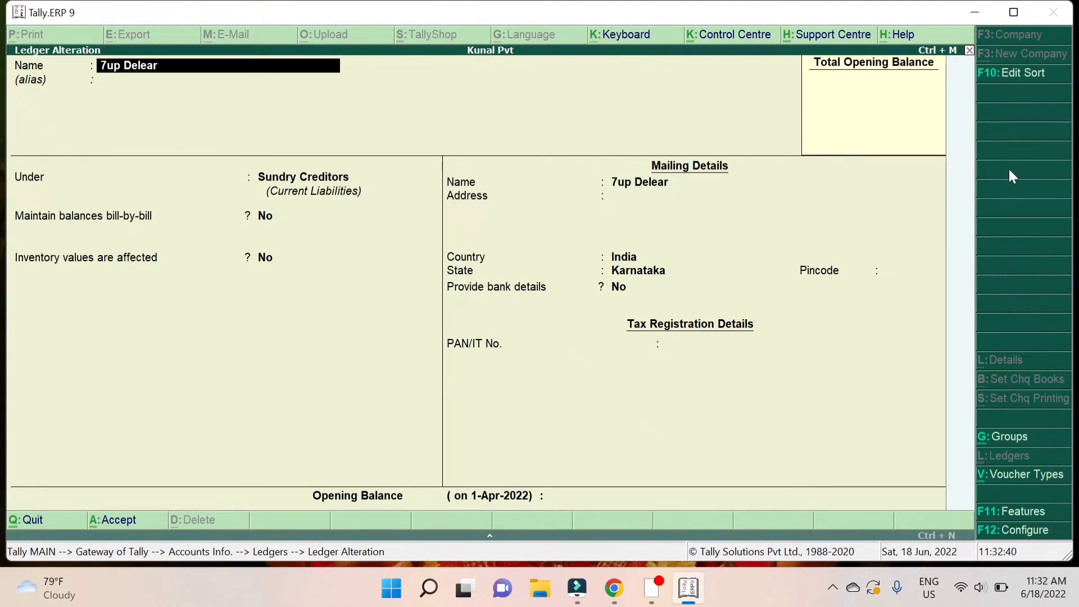
# Enter Karnataka as the mailing address of the 7up Delear ledger
pyautogui.press('Return')
pyautogui.press('Return')
pyautogui.press('Return')
pyautogui.press('Return')
pyautogui.press('Return')
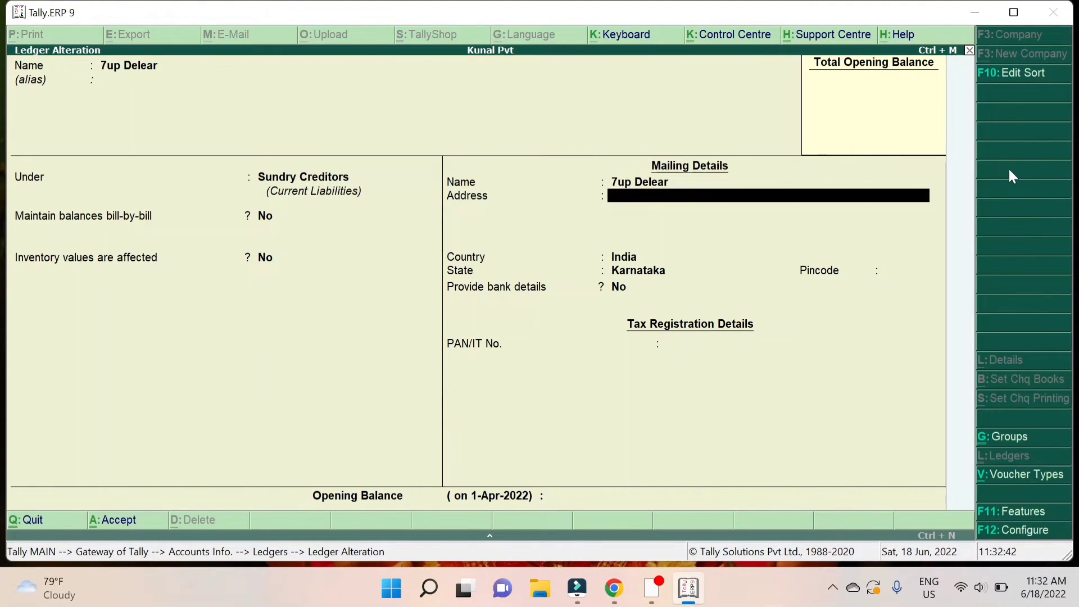
pyautogui.press('Return')
pyautogui.press('Up')
pyautogui.write('Karnataka')
pyautogui.press('Return')
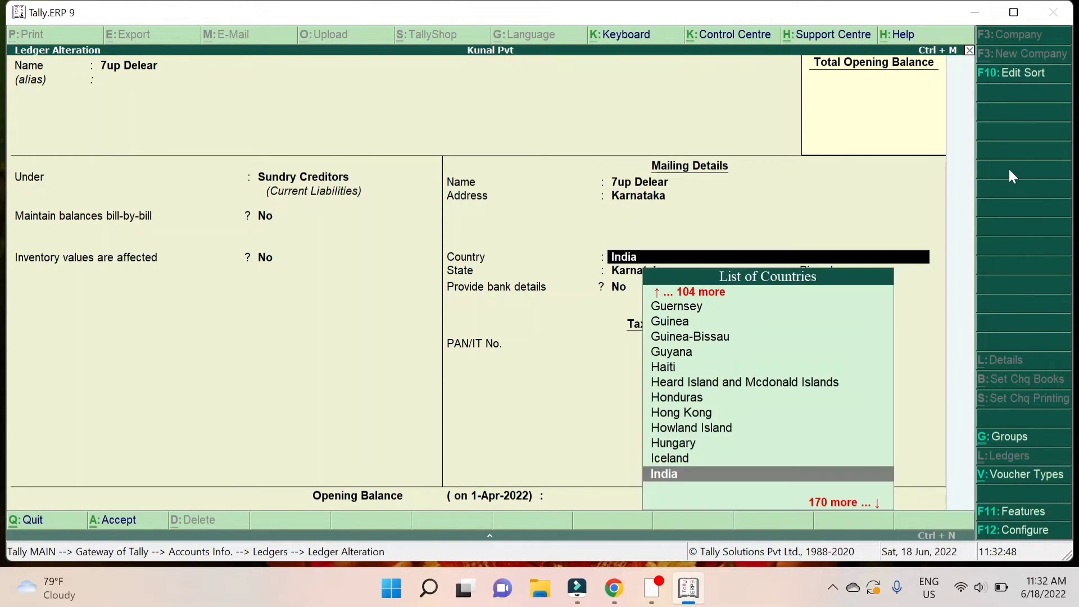
# Keep India and Karnataka as country and state, and enable bank details without adding any transaction type
pyautogui.press('Return')
pyautogui.press('Return')
pyautogui.press('Return')
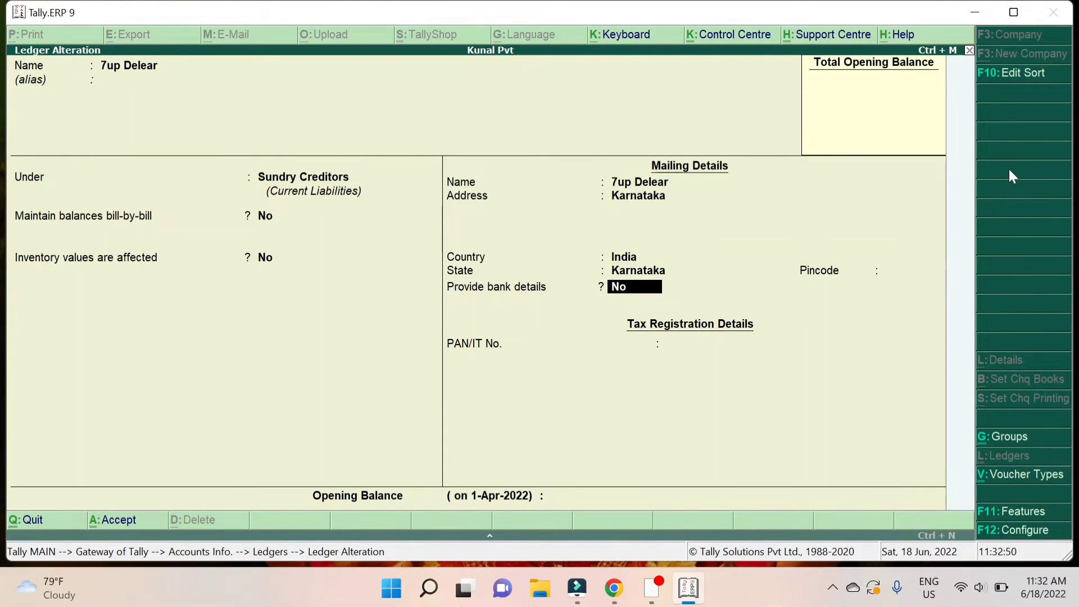
pyautogui.press('y')
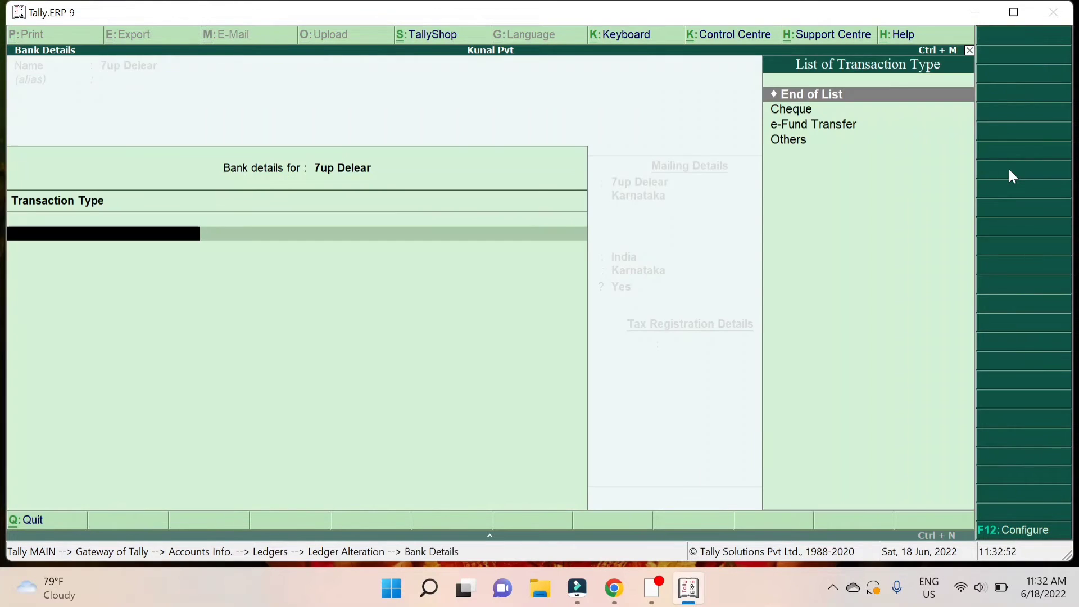
pyautogui.press('Down')
pyautogui.press('Down')
pyautogui.press('Down')
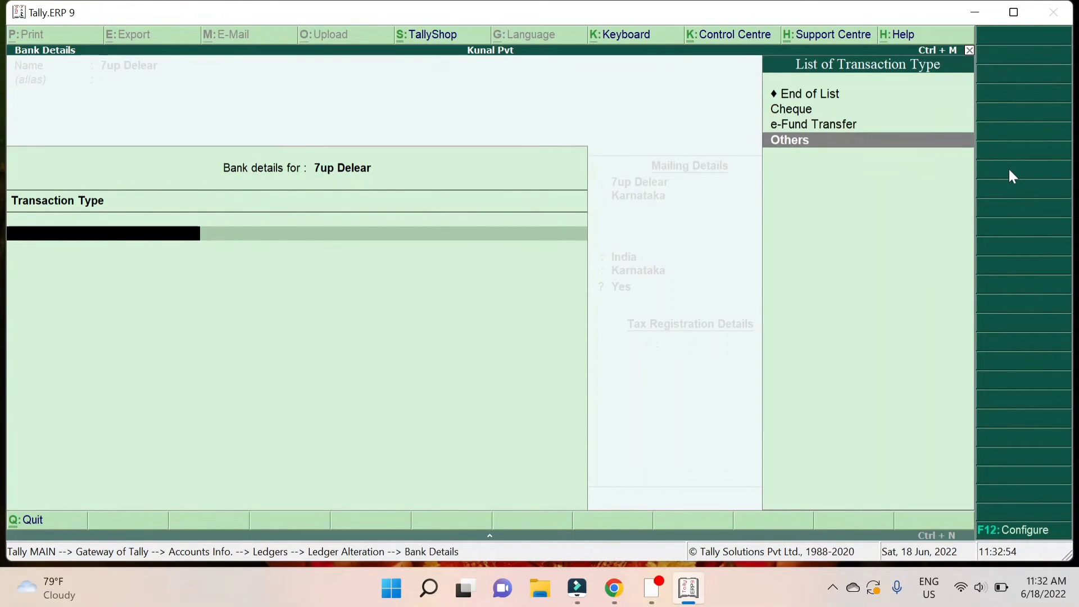
pyautogui.press('Up')
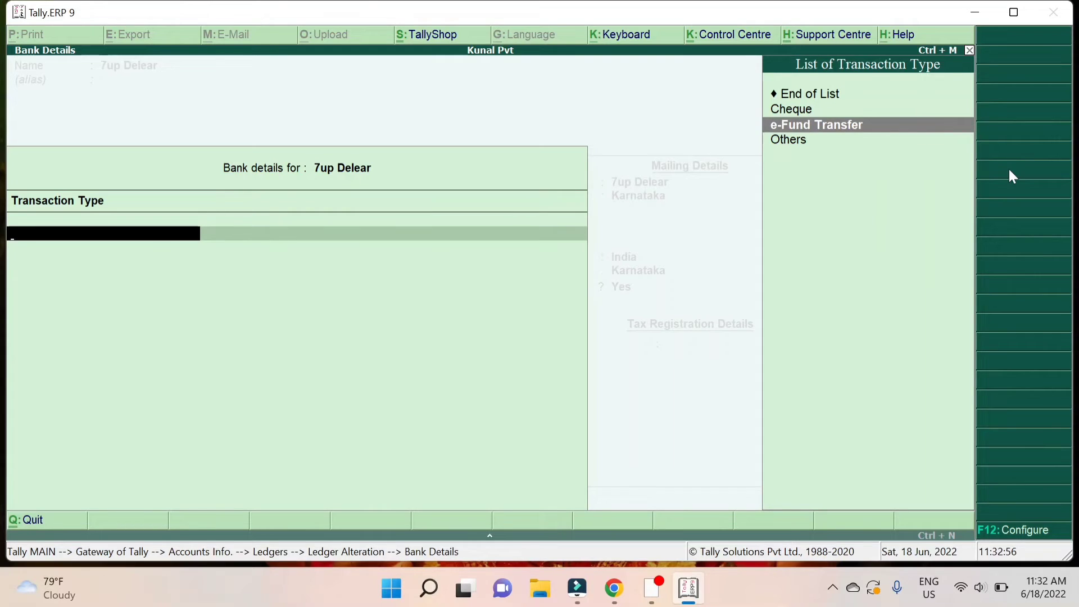
pyautogui.press('Up')
pyautogui.press('Up')
pyautogui.press('Return')
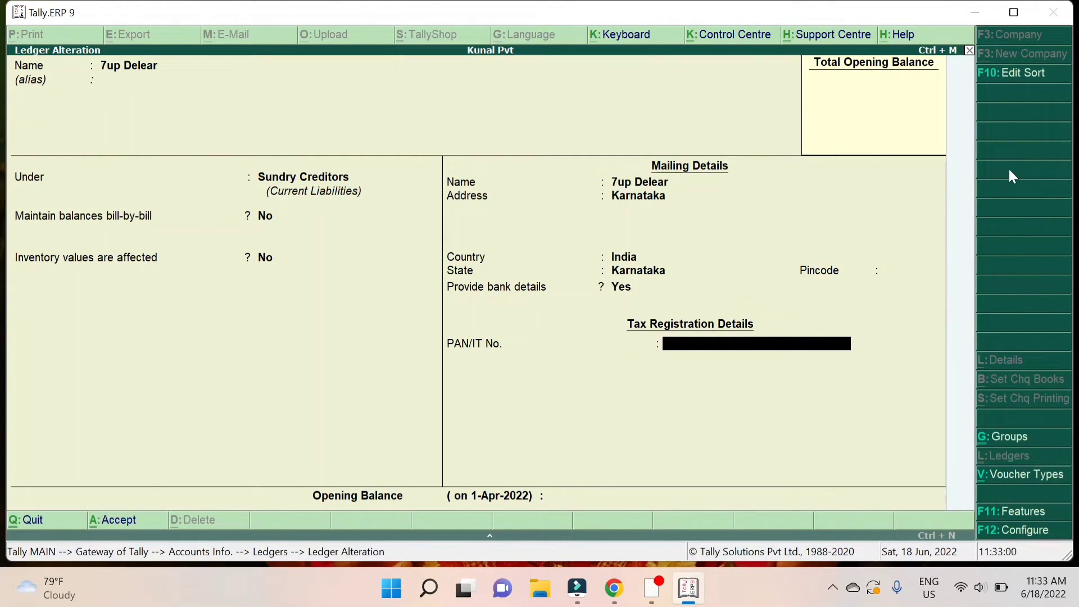
# Enter the pincode in the 7up Delear mailing details and save the altered ledger
pyautogui.press('Up')
pyautogui.press('Up')
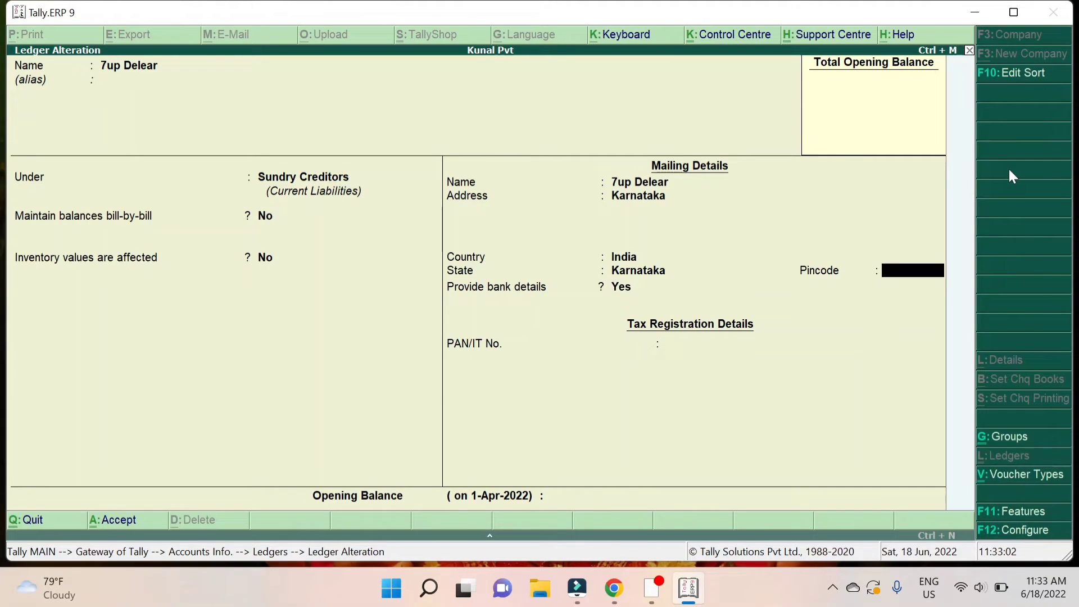
pyautogui.write('333333')
pyautogui.press('Return')
pyautogui.hotkey('ctrl', 'a')
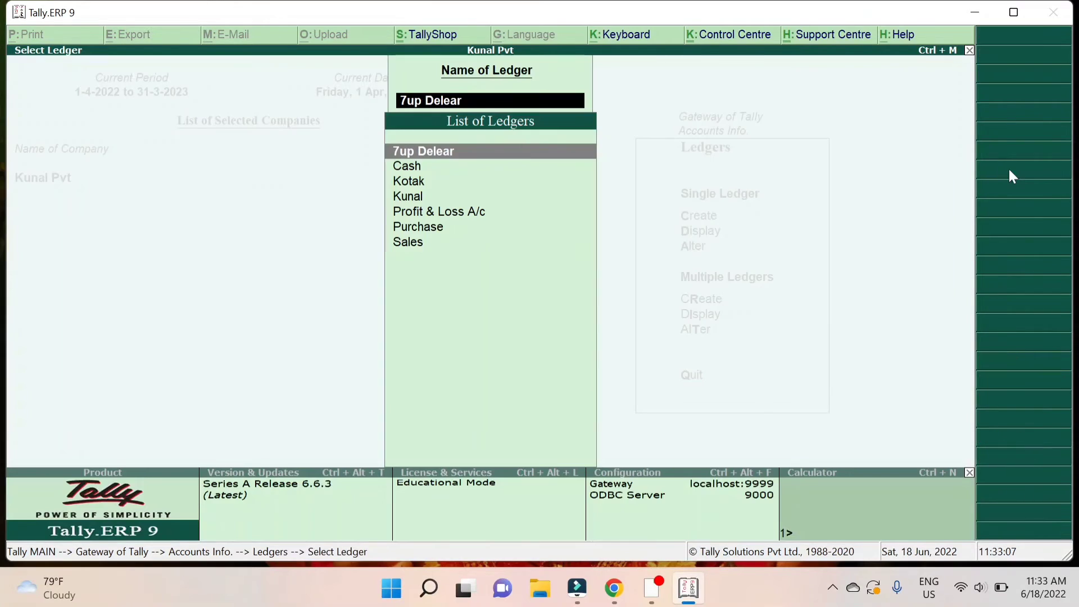
# Return to the Gateway of Tally and open the Day Book from the display reports
pyautogui.press('Escape')
pyautogui.press('Escape')
pyautogui.press('Escape')
pyautogui.press('Escape')
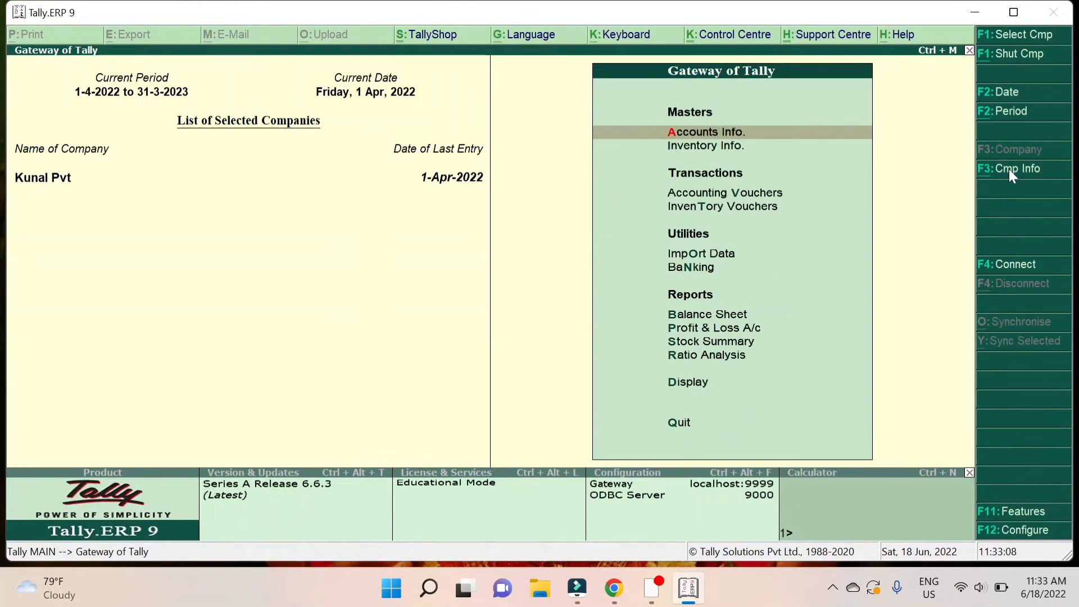
pyautogui.press('n')
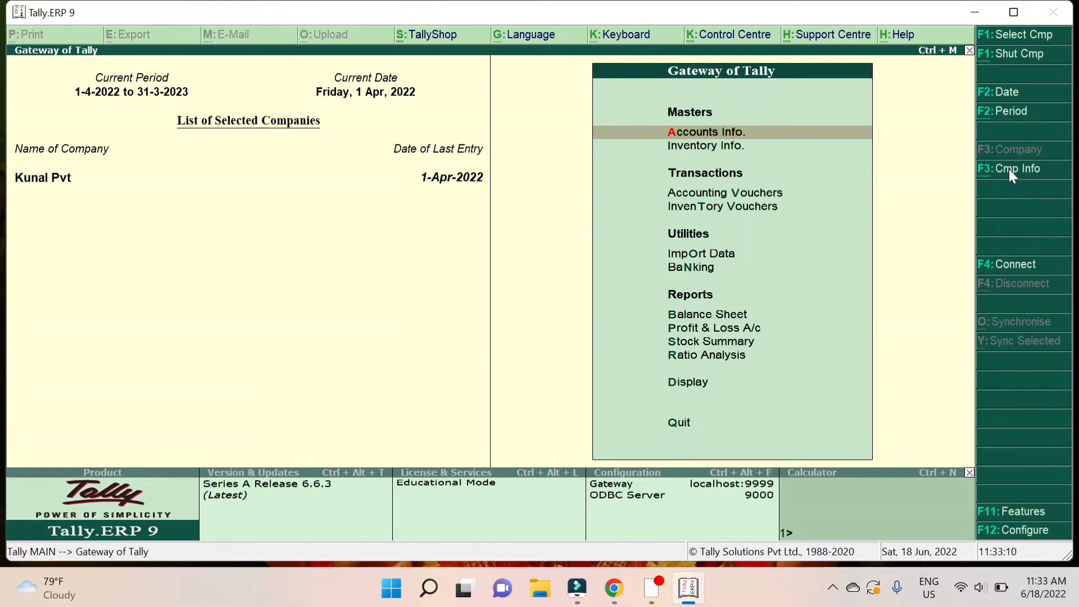
pyautogui.press('d')
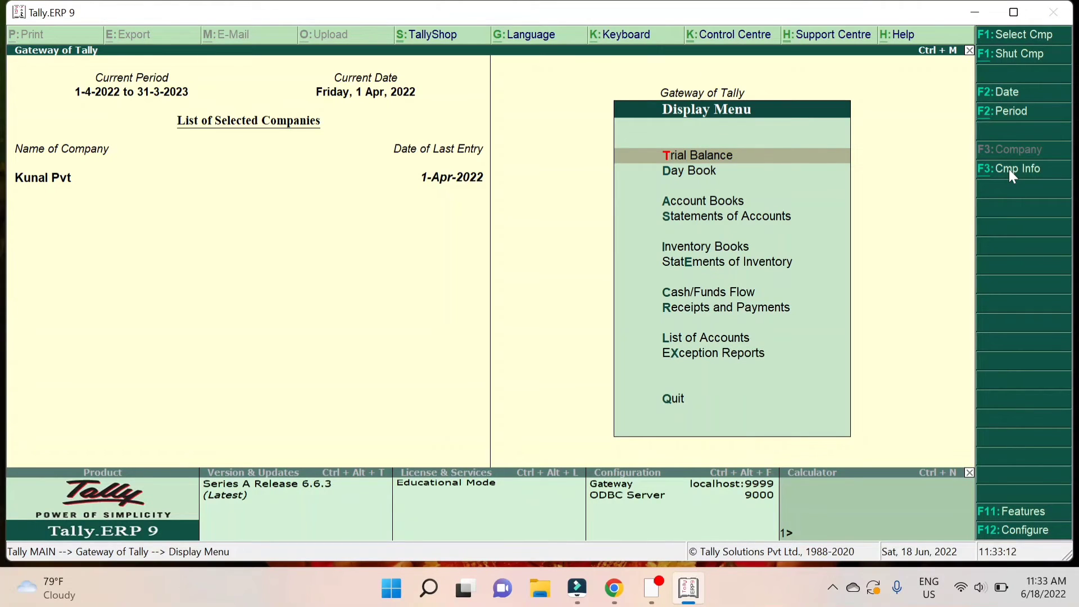
pyautogui.press('d')
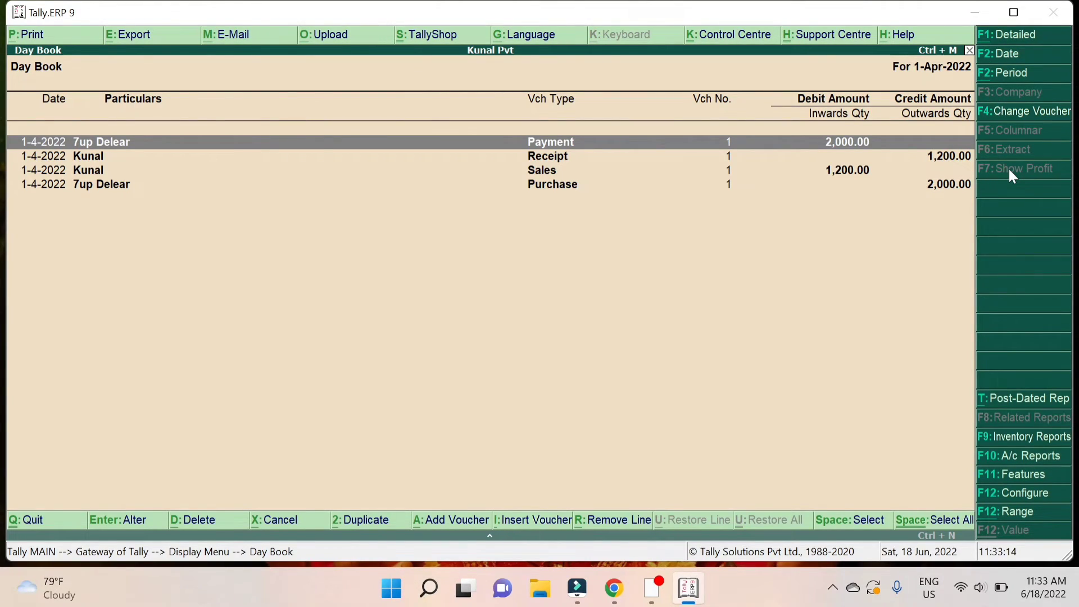
# Examine the payment, receipt, sales and purchase entries in the Day Book and return to the Gateway of Tally
pyautogui.press('Down')
pyautogui.press('Down')
pyautogui.press('Down')
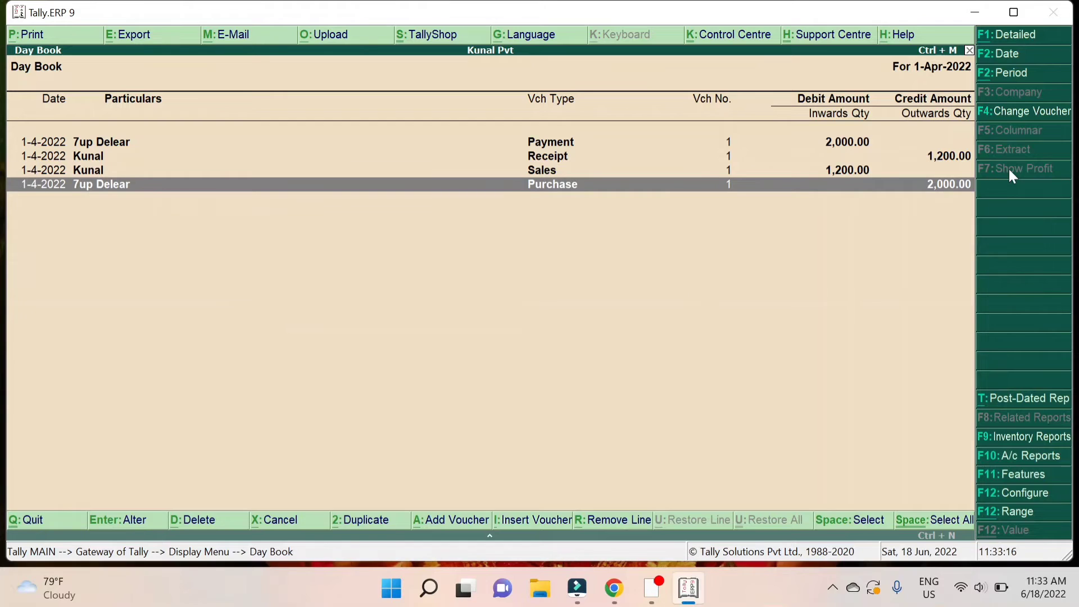
pyautogui.press('Up')
pyautogui.press('Up')
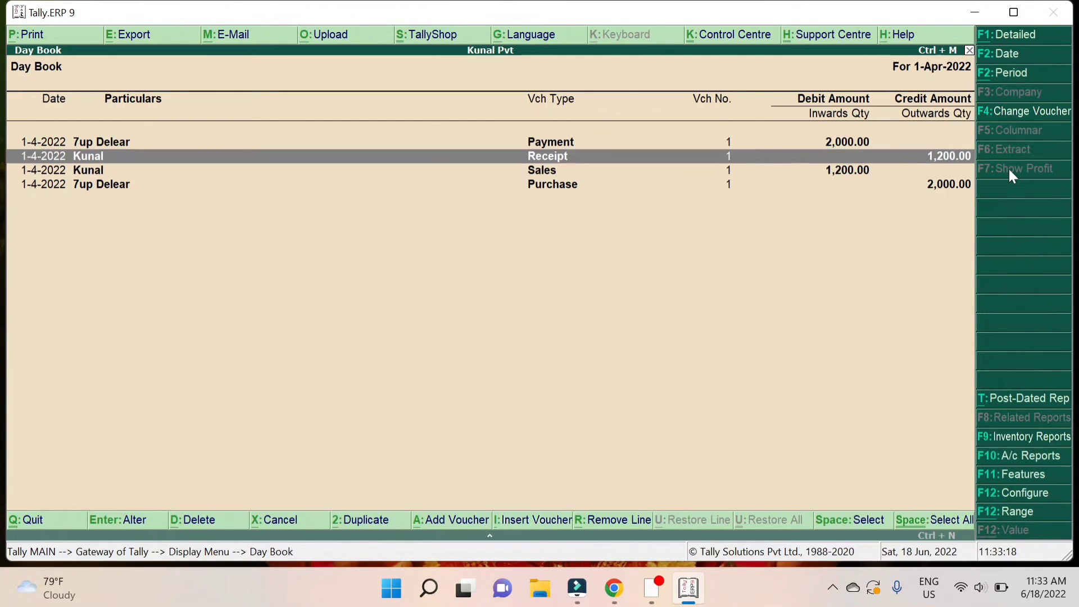
pyautogui.press('Up')
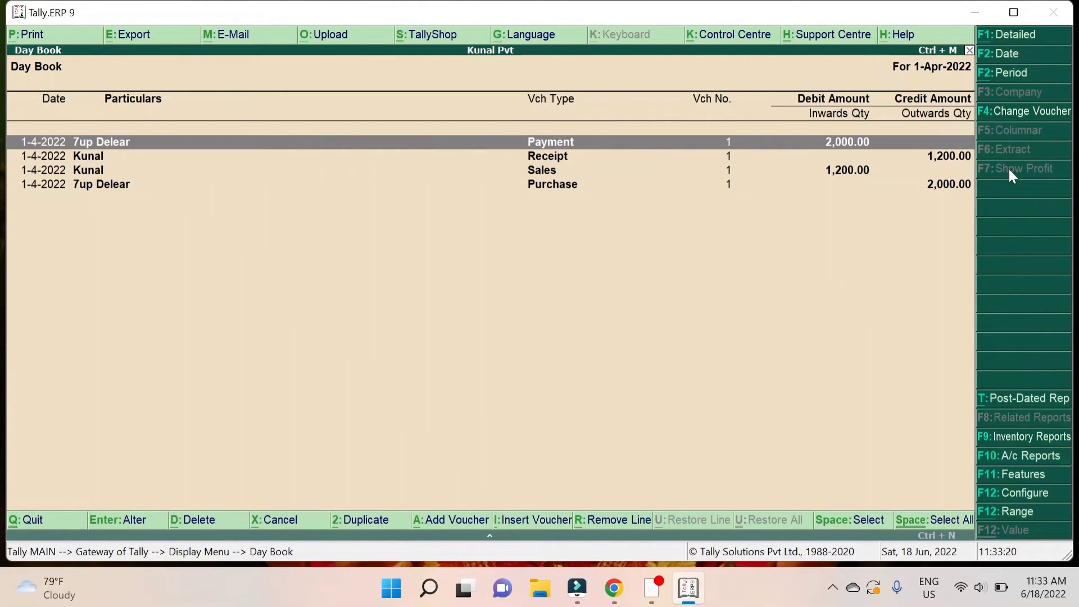
pyautogui.press('Down')
pyautogui.press('Down')
pyautogui.press('Down')
pyautogui.press('Up')
pyautogui.press('Up')
pyautogui.press('Up')
pyautogui.press('Down')
pyautogui.press('Down')
pyautogui.press('Up')
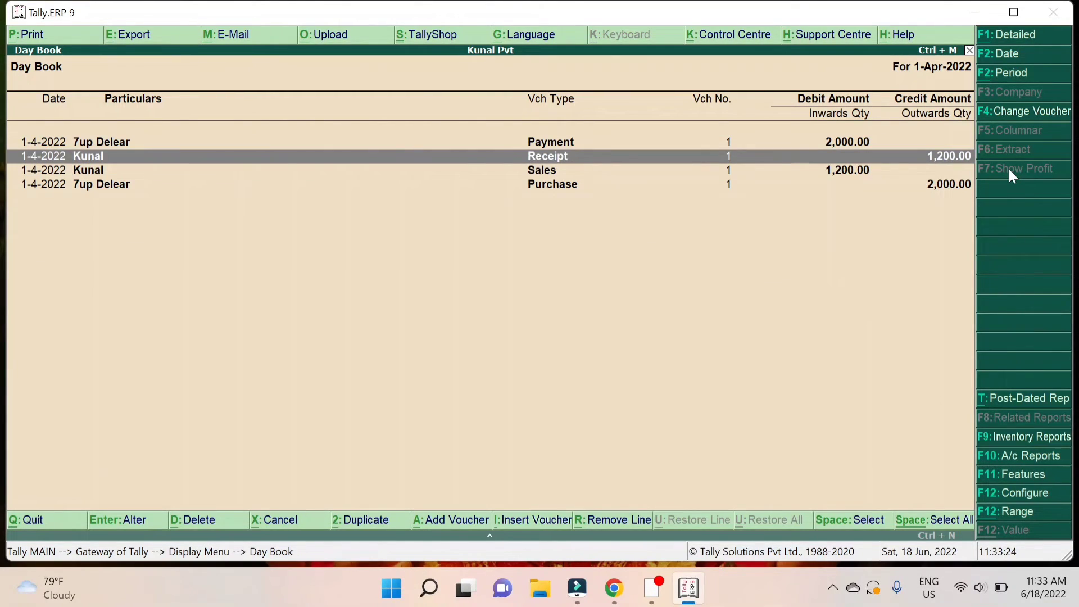
pyautogui.press('Up')
pyautogui.press('Down')
pyautogui.press('Down')
pyautogui.press('Down')
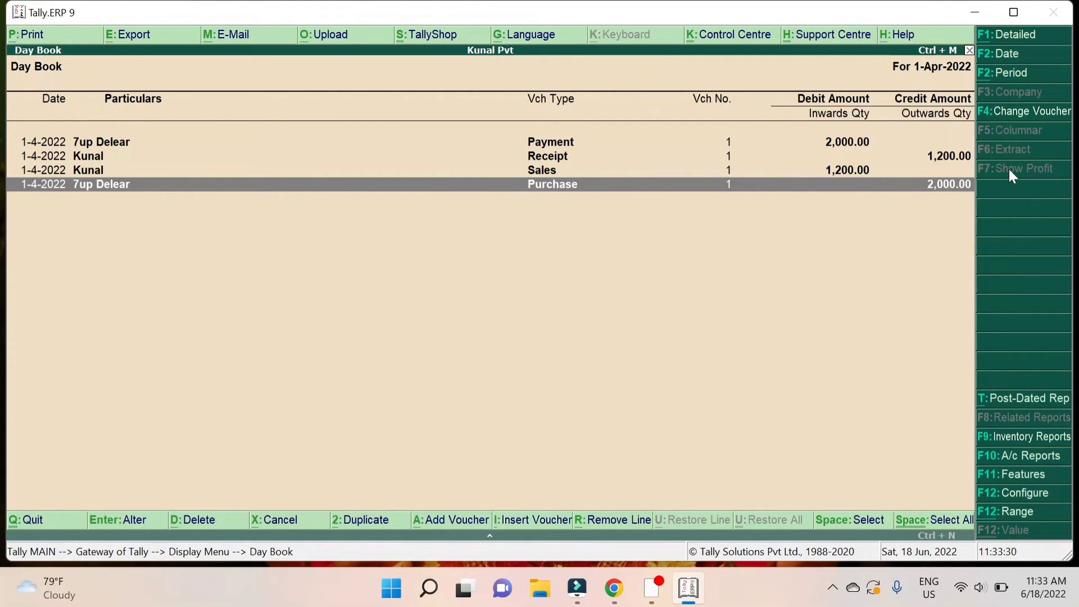
pyautogui.press('Up')
pyautogui.press('Down')
pyautogui.press('Escape')
pyautogui.press('Escape')
pyautogui.press('Escape')
pyautogui.press('Escape')
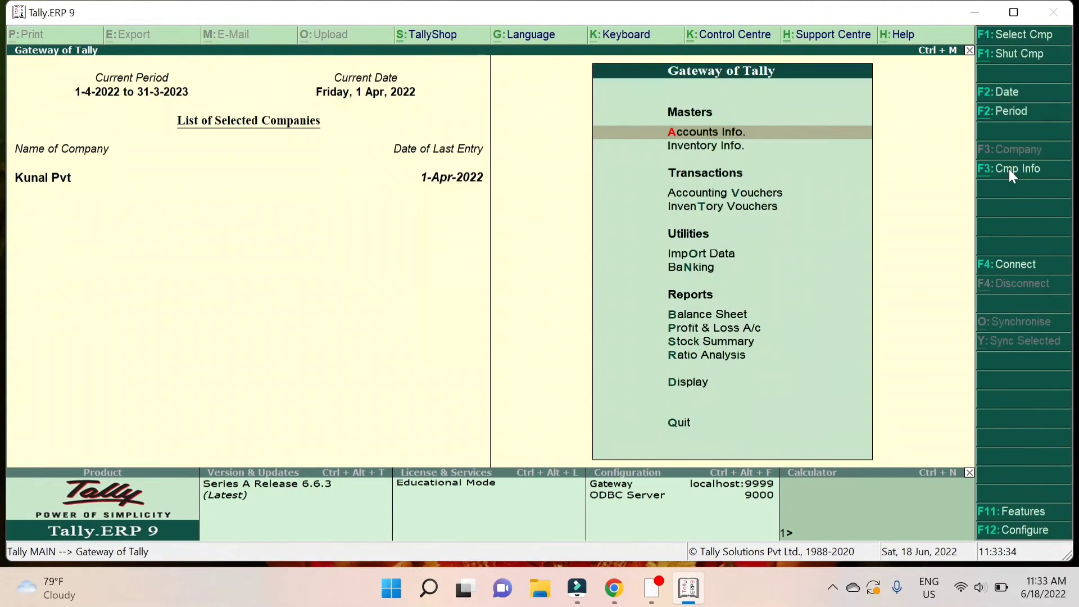
# Reopen the Day Book from the display reports and open the 7up Delear purchase voucher
pyautogui.press('d')
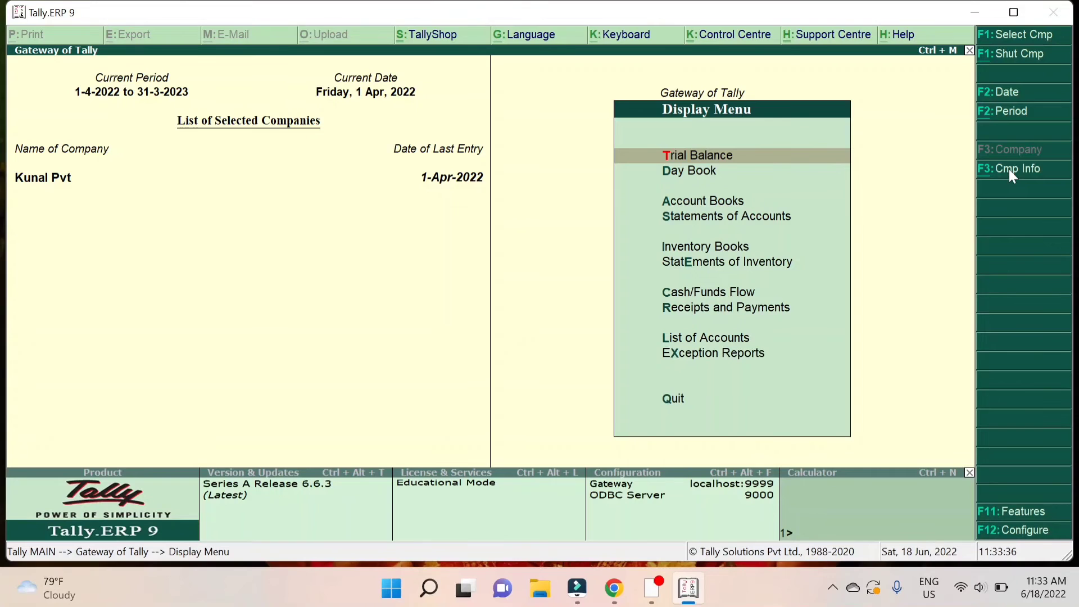
pyautogui.press('a')
pyautogui.press('Down')
pyautogui.press('Down')
pyautogui.press('Down')
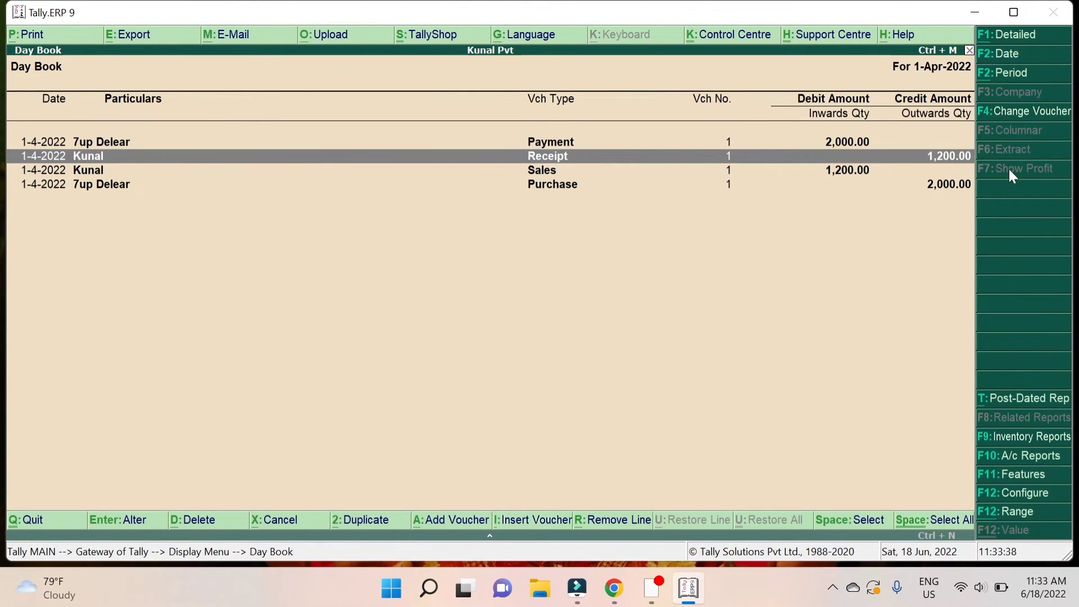
pyautogui.press('Return')
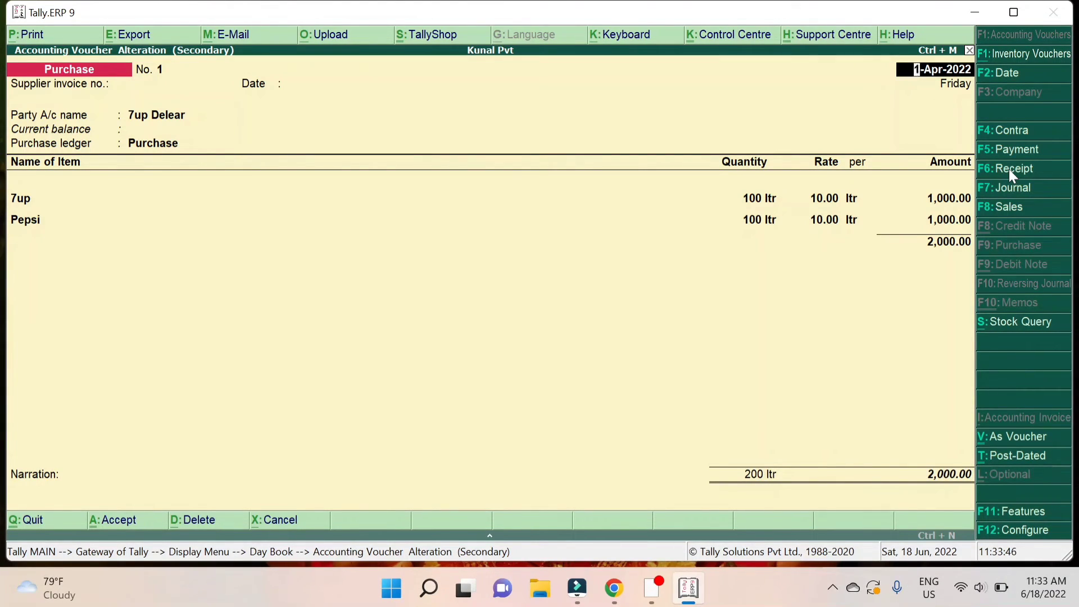
# Enable print preview for the purchase voucher and display its invoice enlarged
pyautogui.hotkey('alt', 'p')
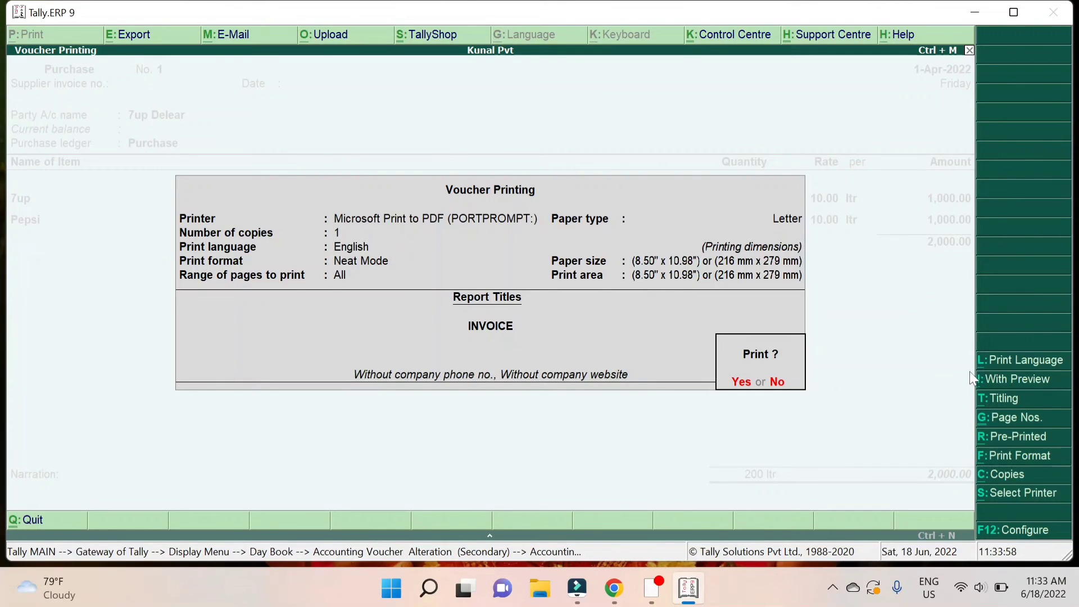
pyautogui.click(1016, 382)
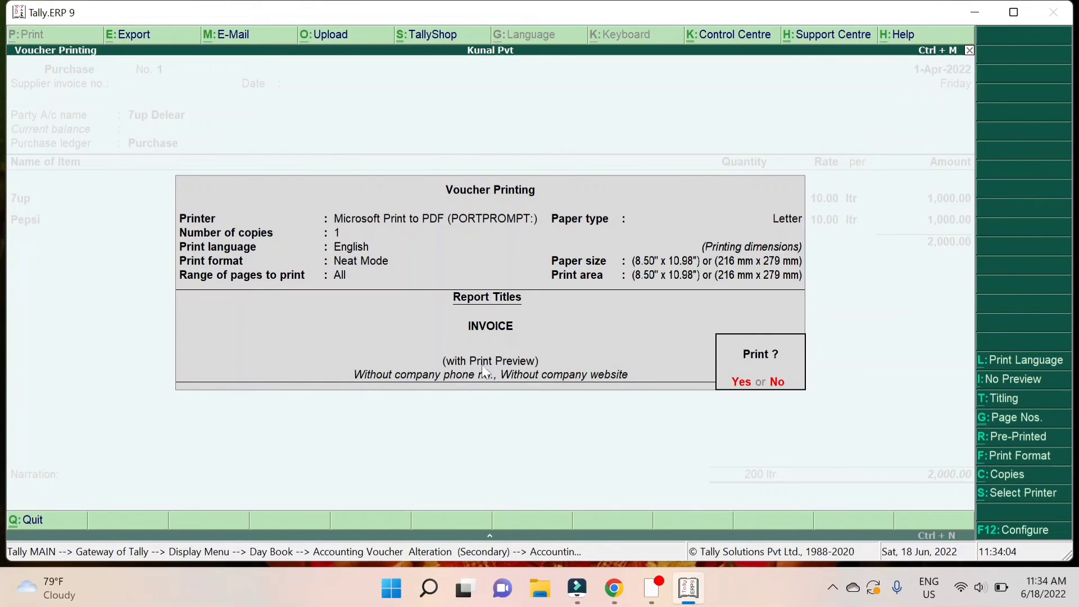
pyautogui.press('Return')
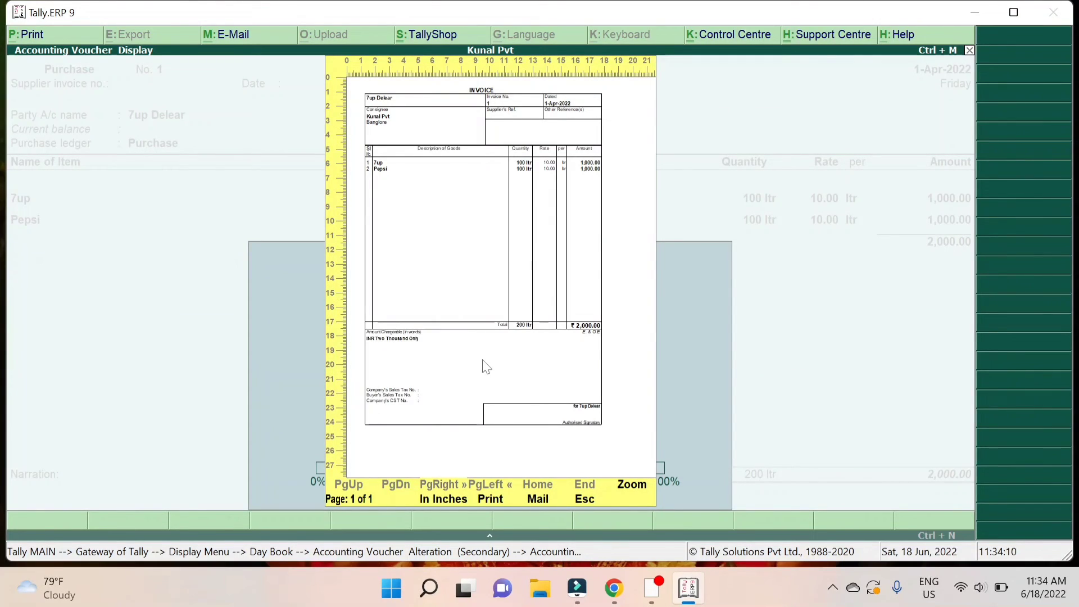
pyautogui.hotkey('alt', 'z')
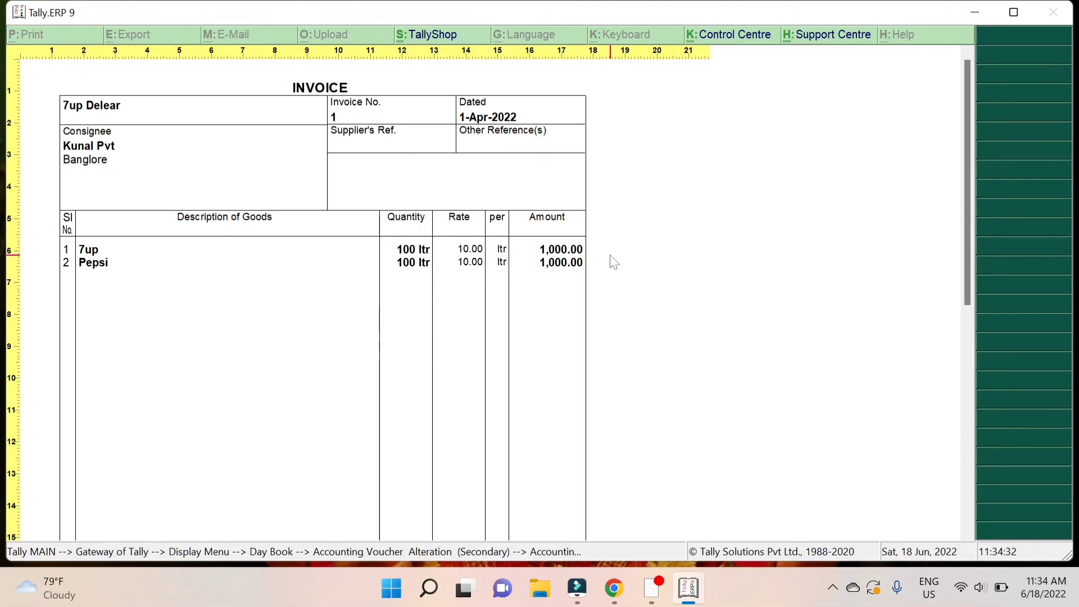
# Read the purchase invoice down to its signatory section, close the preview and quit the voucher without saving
pyautogui.scroll(-5, 613, 262)
pyautogui.scroll(-5, 613, 262)
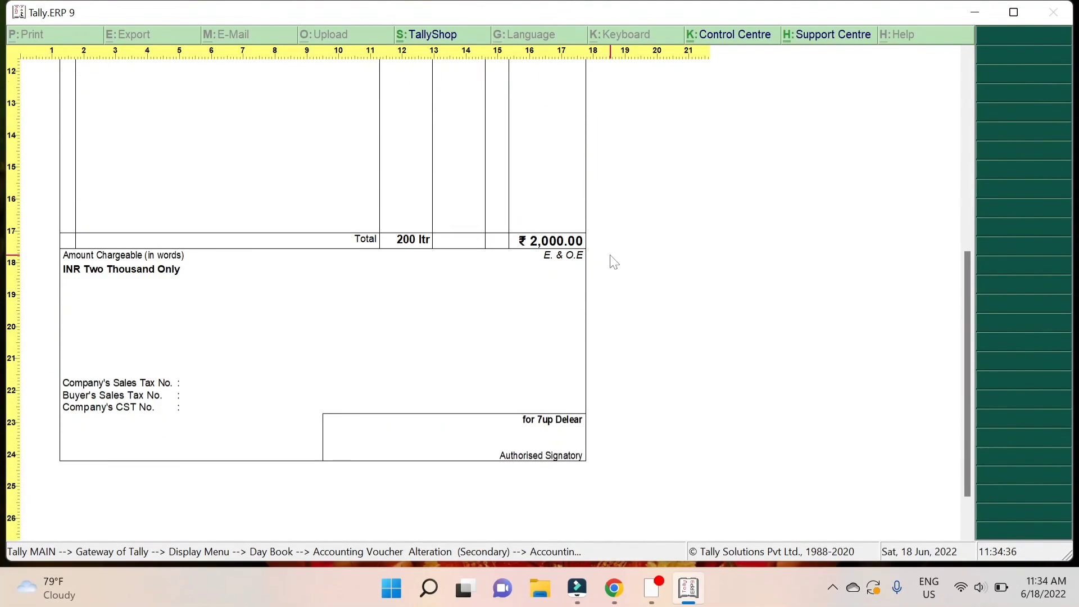
pyautogui.scroll(-1, 614, 262)
pyautogui.press('Escape')
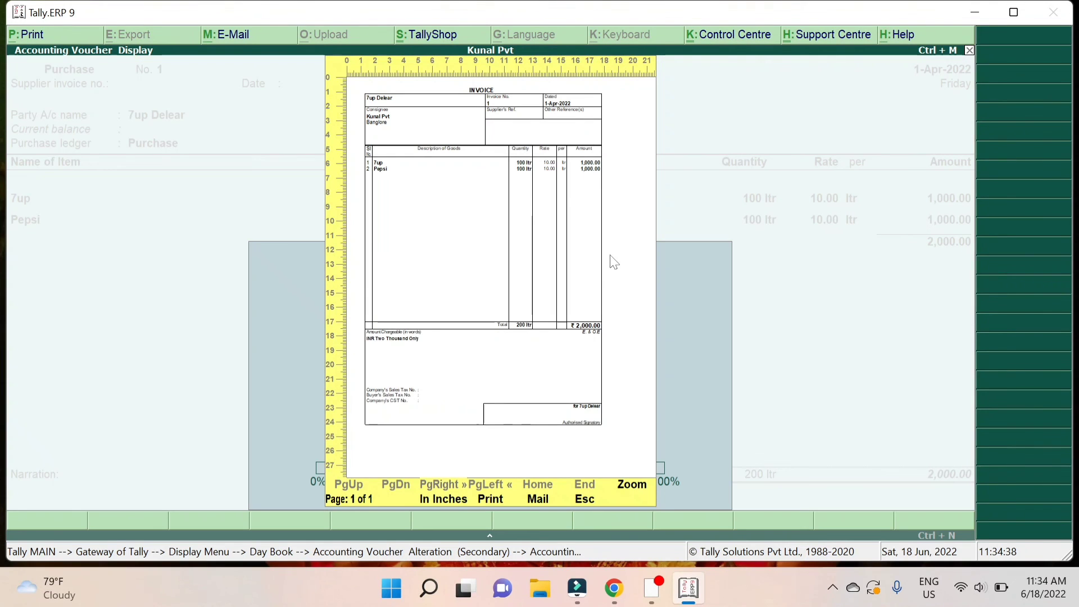
pyautogui.press('Escape')
pyautogui.press('Escape')
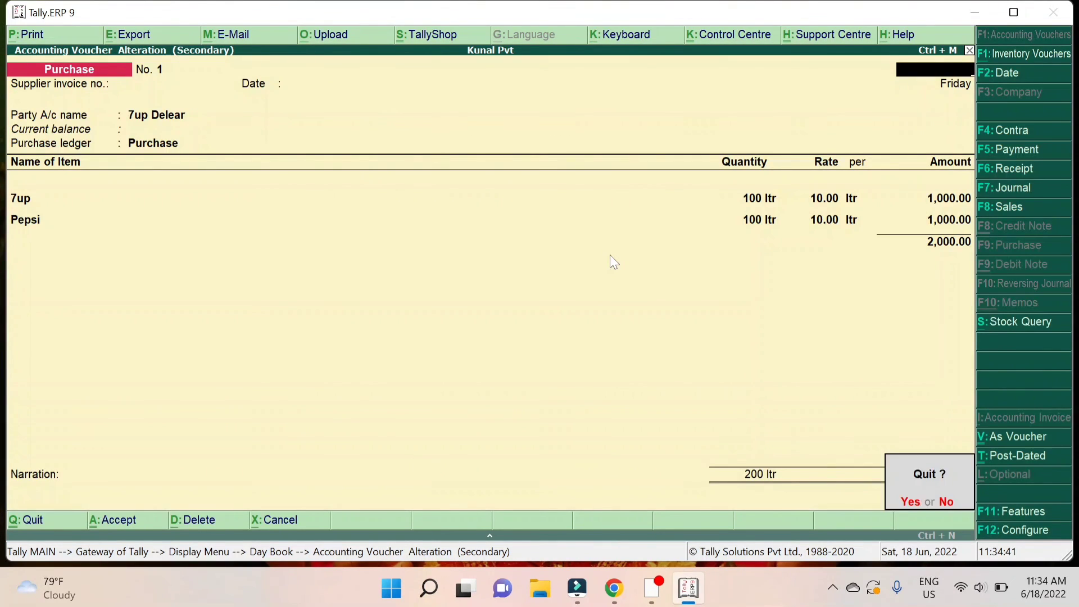
pyautogui.press('y')
# Open the sales voucher from the Day Book and display its invoice preview enlarged
pyautogui.press('Up')
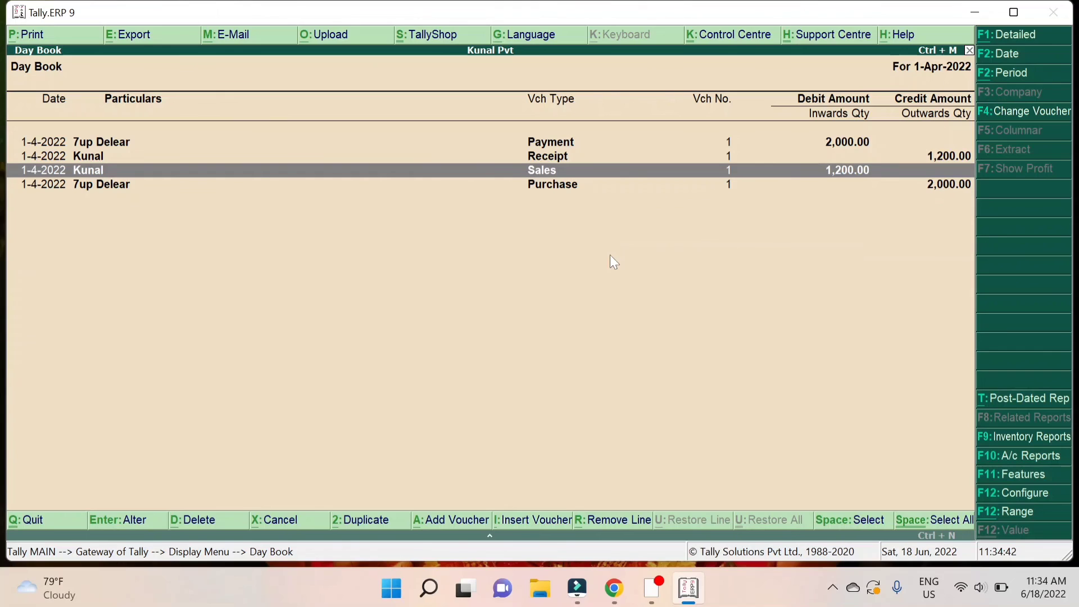
pyautogui.press('Return')
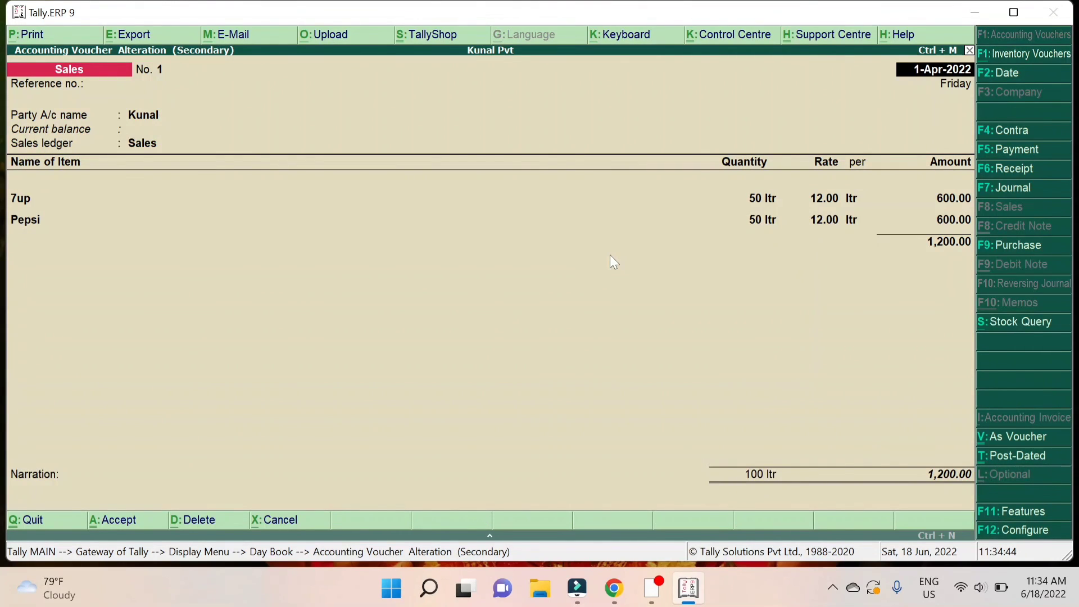
pyautogui.hotkey('alt', 'p')
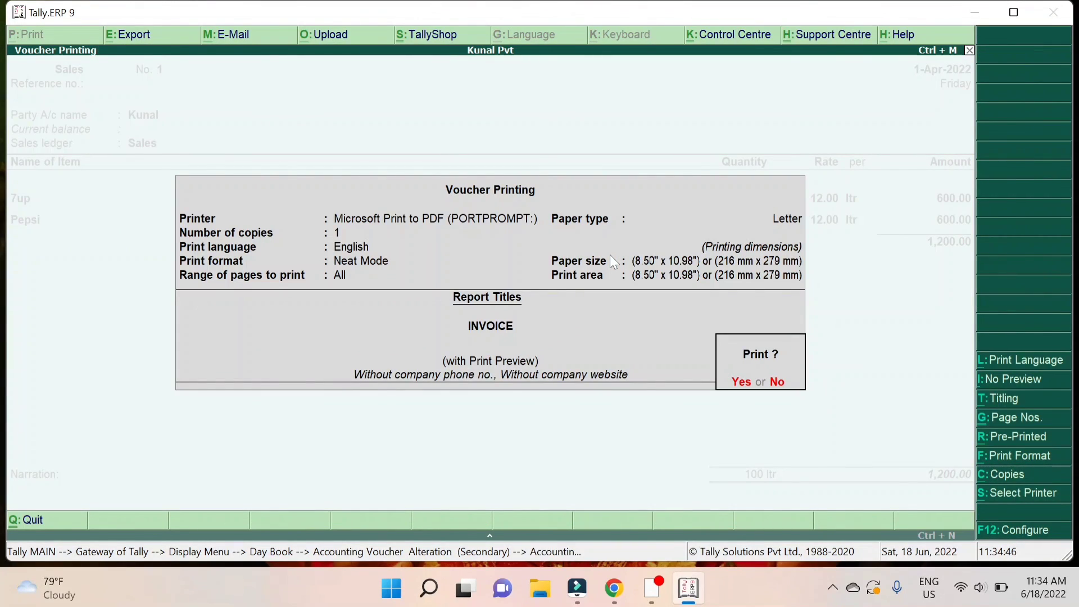
pyautogui.press('Return')
pyautogui.hotkey('alt', 'z')
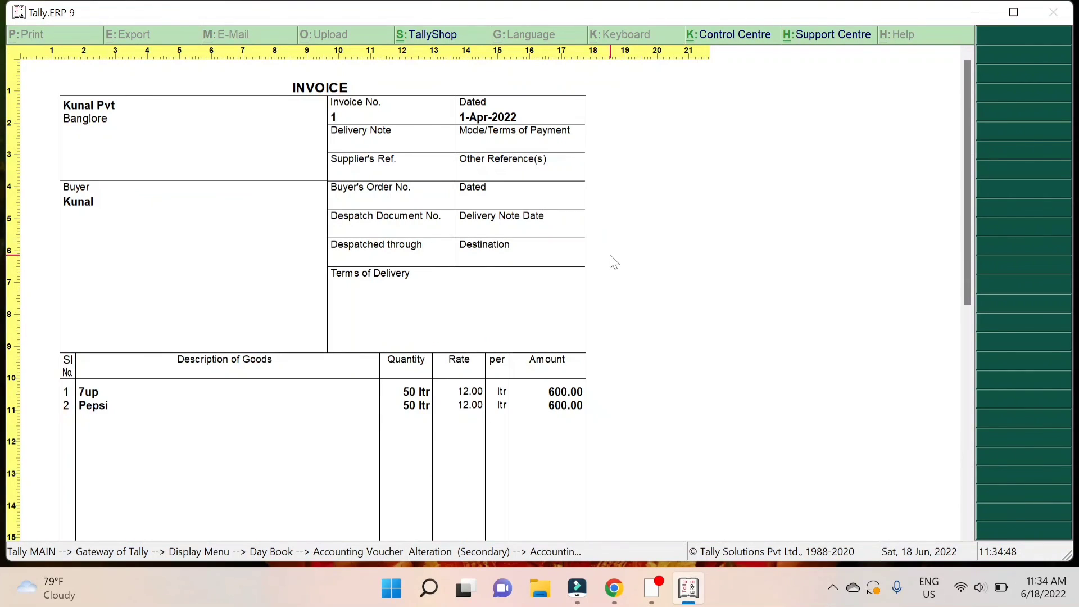
# Read the sales invoice down to its total, quit the voucher without saving and return to the Gateway of Tally
pyautogui.scroll(-4, 613, 262)
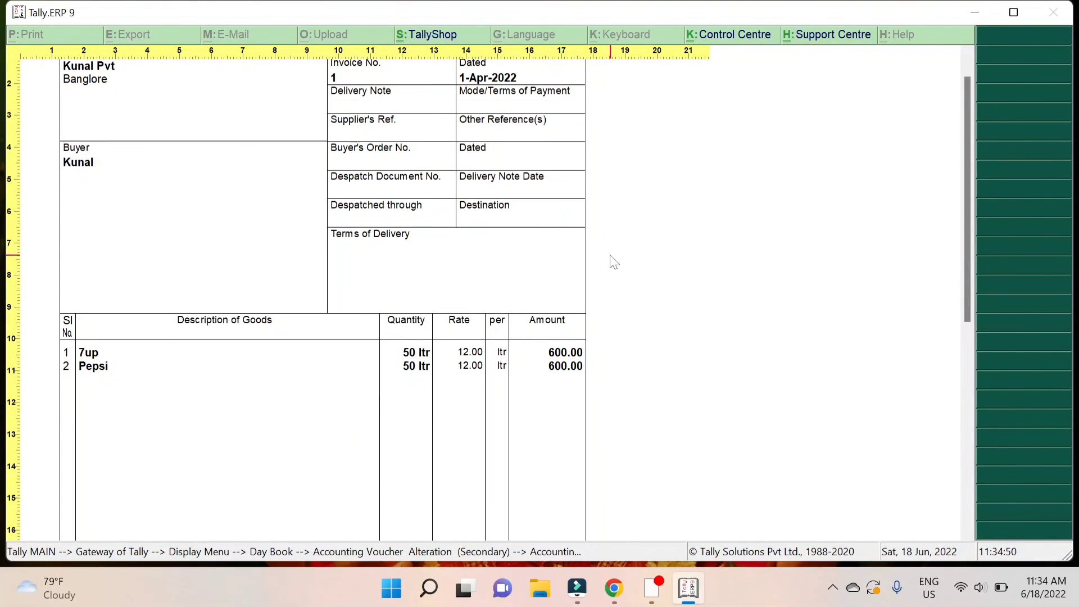
pyautogui.scroll(-5, 614, 262)
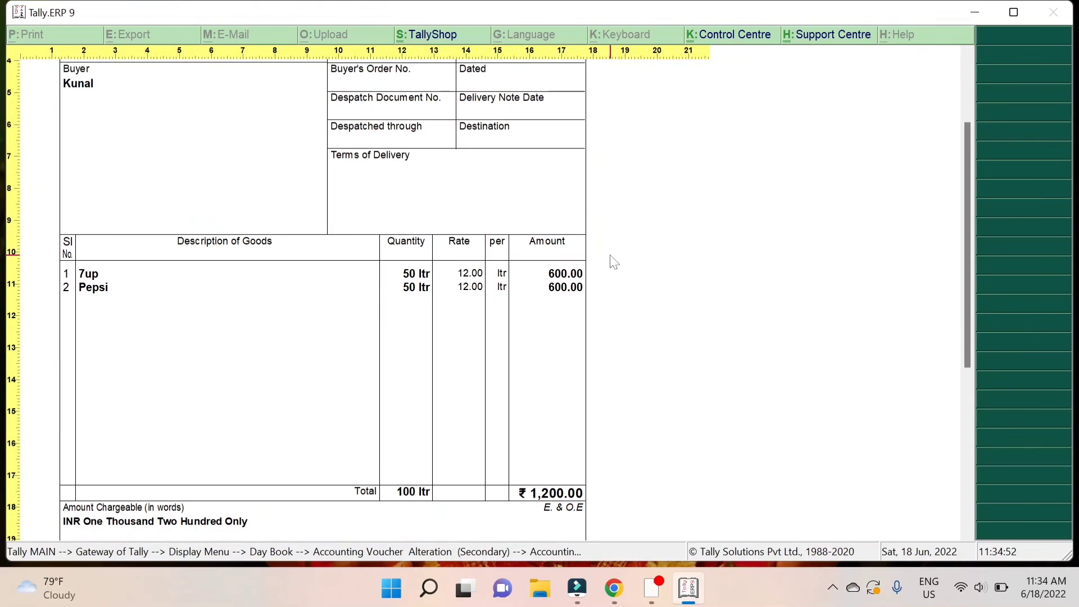
pyautogui.scroll(-3, 613, 261)
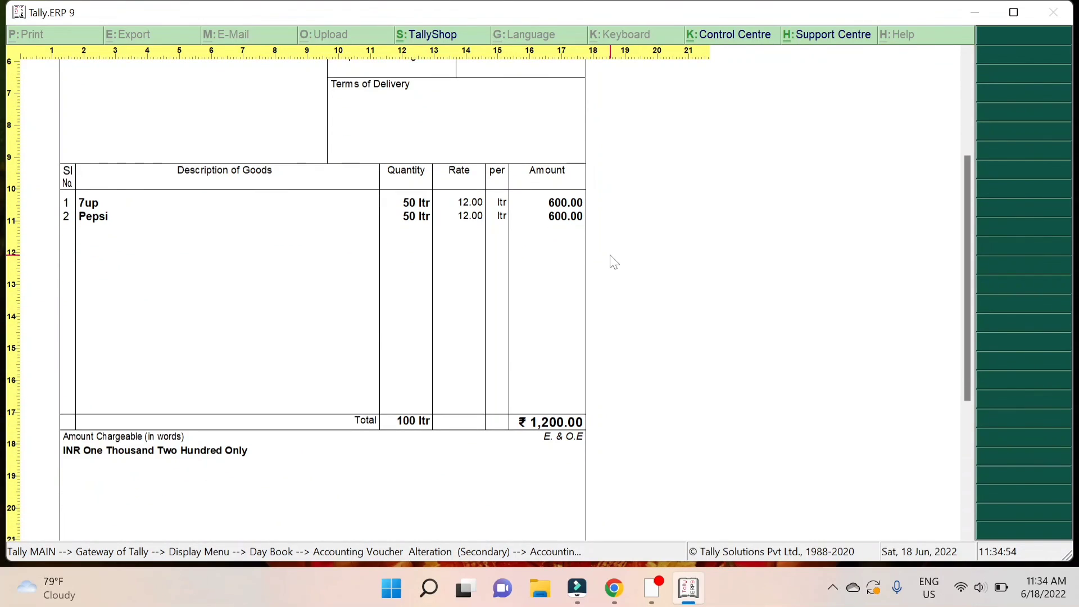
pyautogui.hotkey('alt', 'z')
pyautogui.press('Escape')
pyautogui.press('Escape')
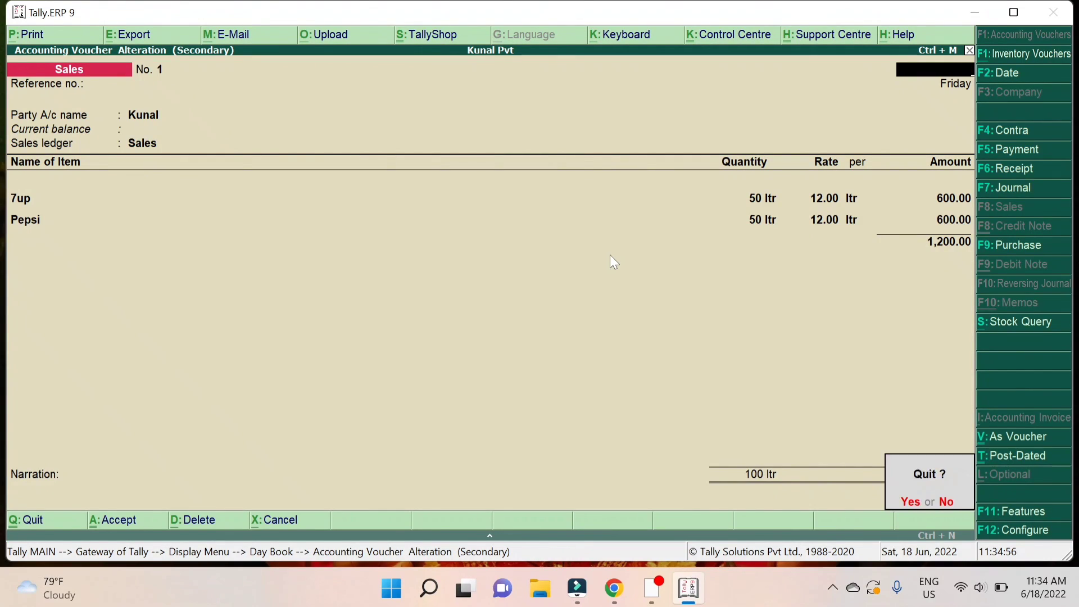
pyautogui.press('y')
pyautogui.press('Escape')
pyautogui.press('Escape')
pyautogui.press('Escape')
pyautogui.press('Escape')
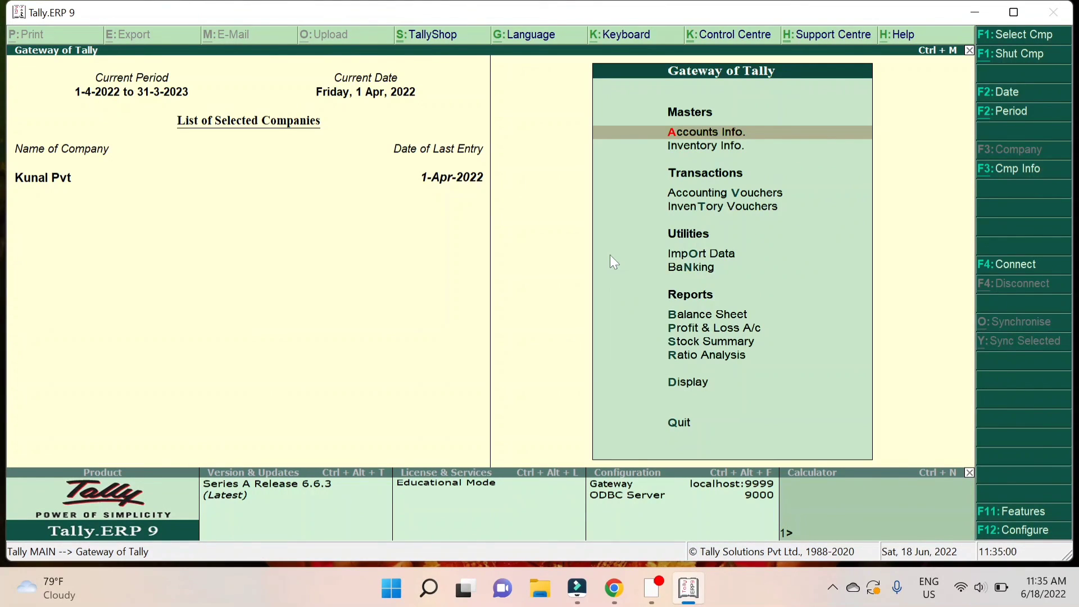